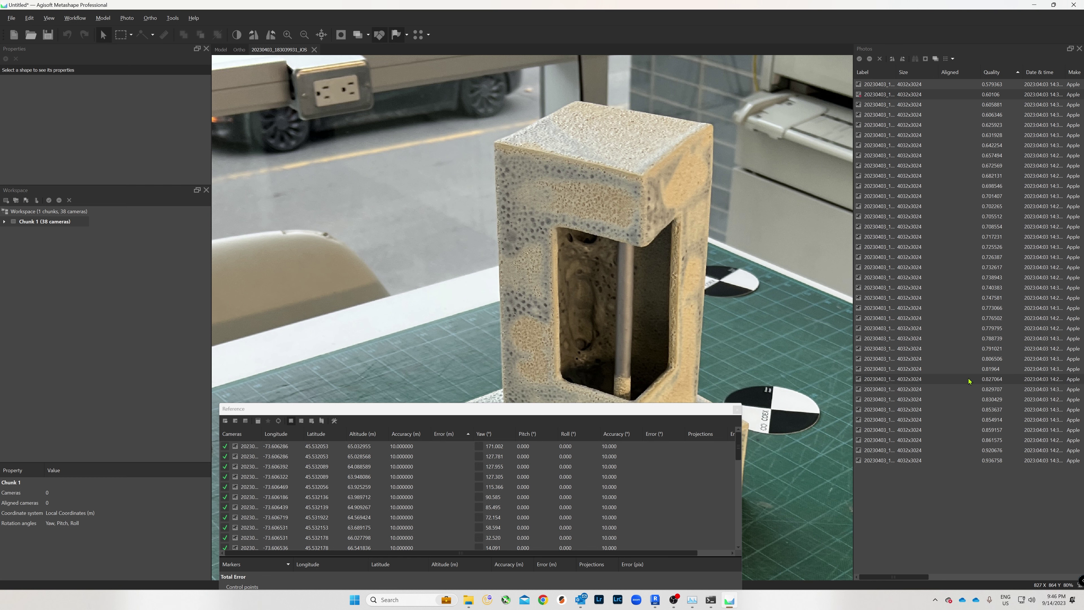
Move the camera reference table off the photo and expand Chunk 1 to list its 38 cameras.
left_click_drag(626, 410, 47, 495)
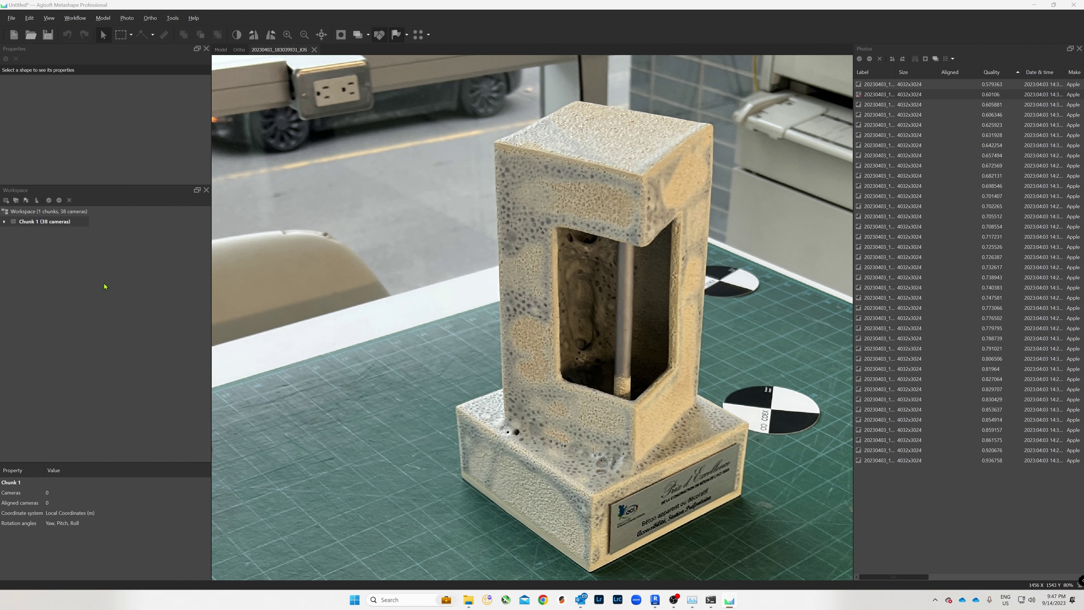
double_click(26, 221)
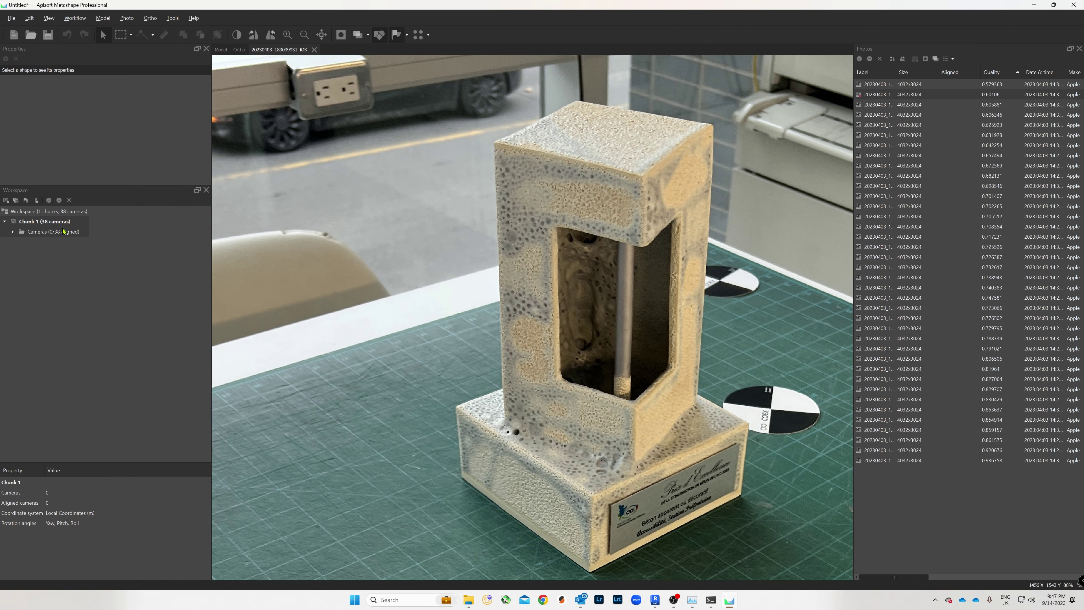
Start Align Photos for Chunk 1 with High accuracy and the advanced settings shown.
right_click(31, 225)
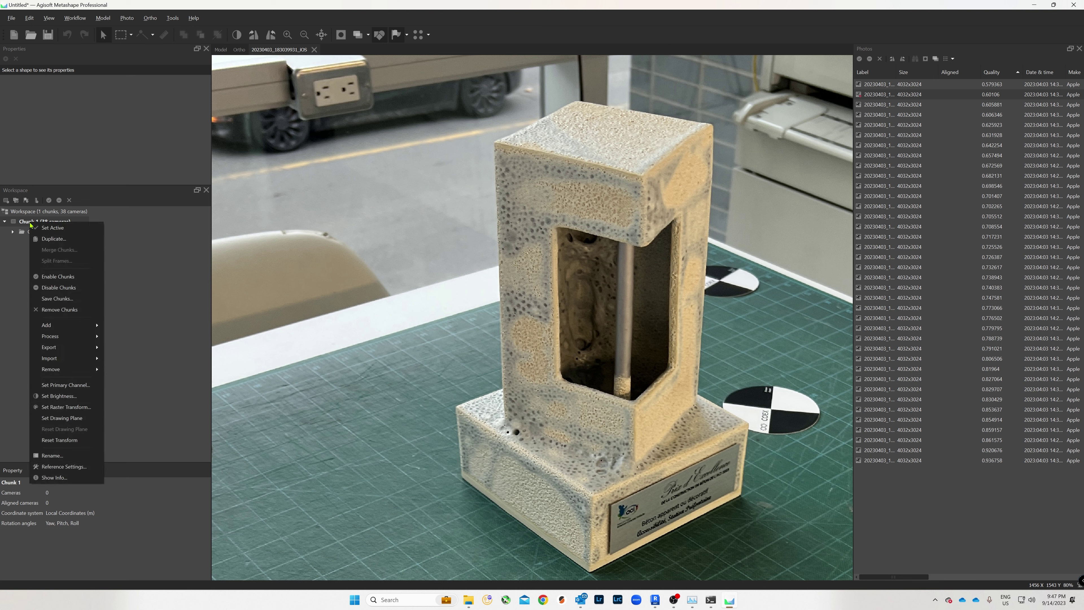
mouse_move(68, 336)
left_click(164, 337)
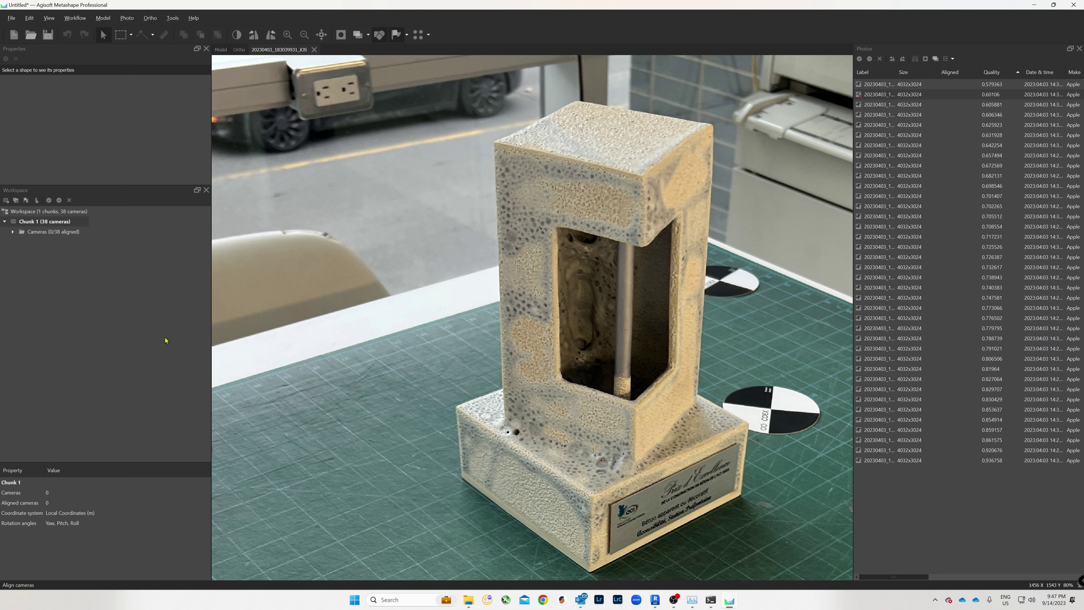
left_click_drag(541, 197, 374, 139)
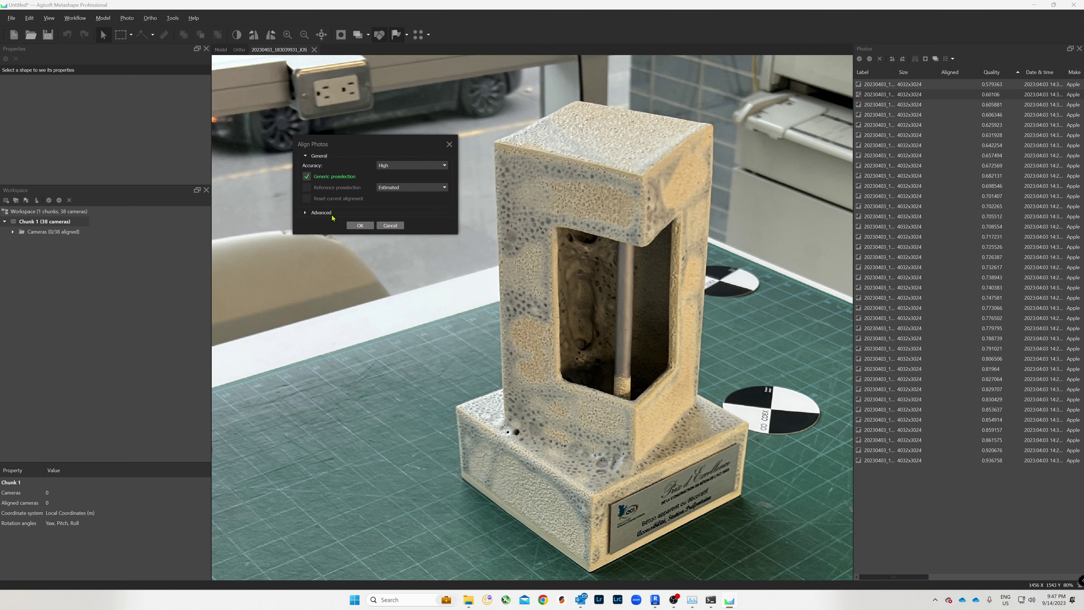
left_click(306, 213)
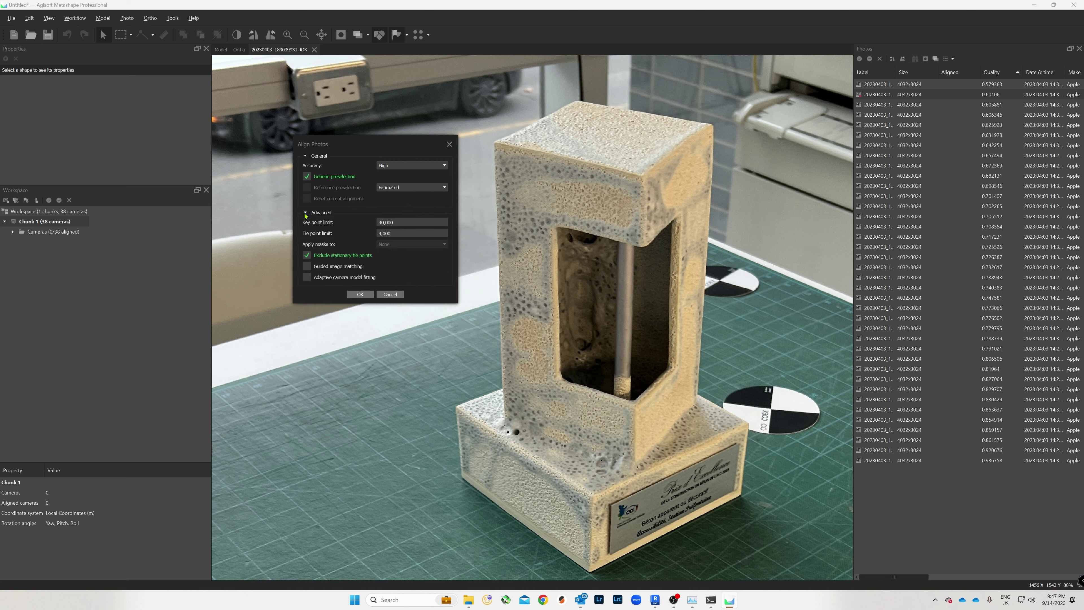
left_click(408, 165)
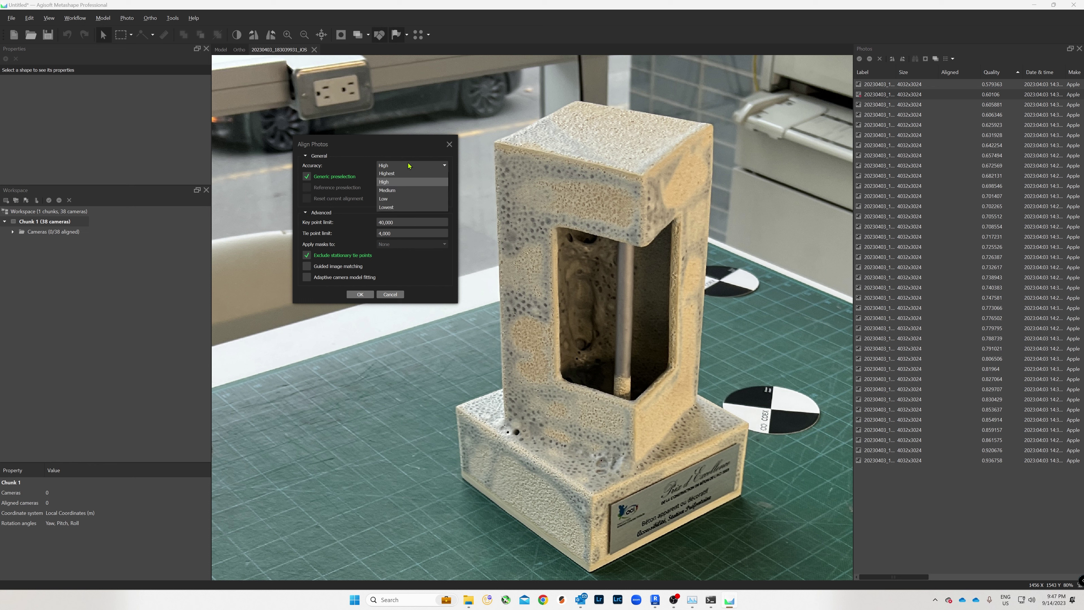
left_click(401, 149)
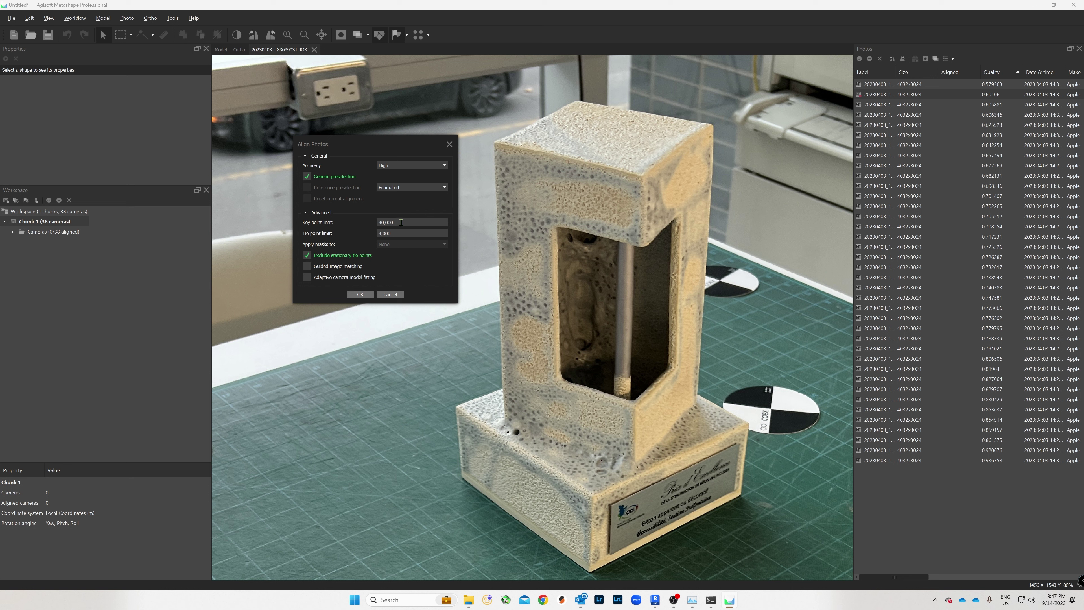
Set key point limit 40,000 and tie point limit 4,000, then run the alignment.
left_click_drag(401, 223, 358, 220)
left_click(402, 220)
left_click_drag(407, 222, 337, 223)
left_click_drag(419, 233, 343, 231)
left_click(408, 220)
key("Tab")
left_click(359, 294)
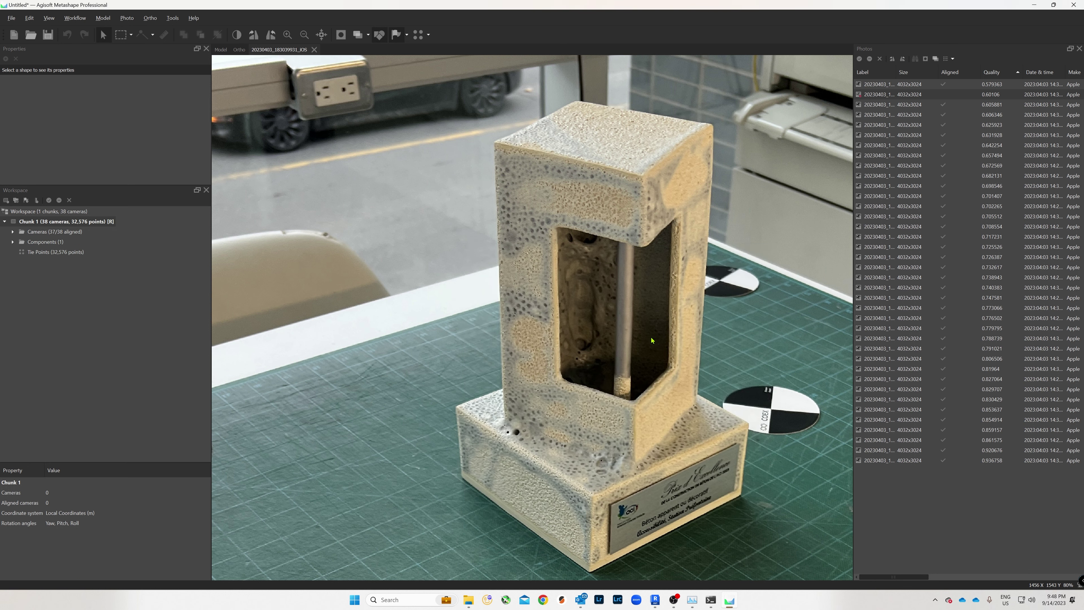
Close the photo and inspect the trophy's aligned tie-point cloud in the Model view.
scroll(515, 303, "down", 4)
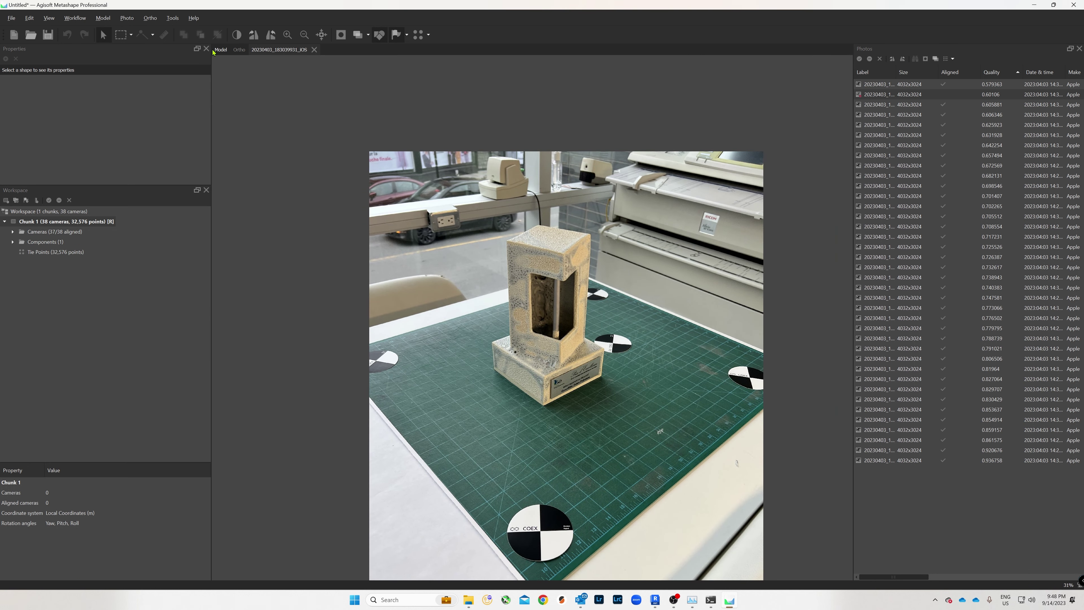
left_click(314, 49)
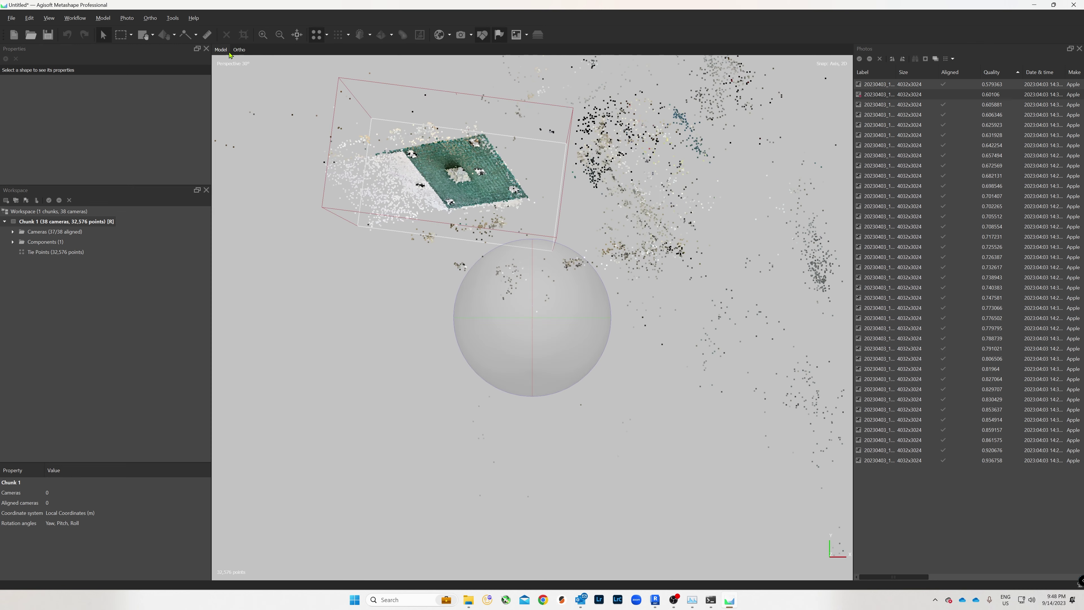
left_click_drag(294, 135, 510, 292)
scroll(510, 292, "up", 5)
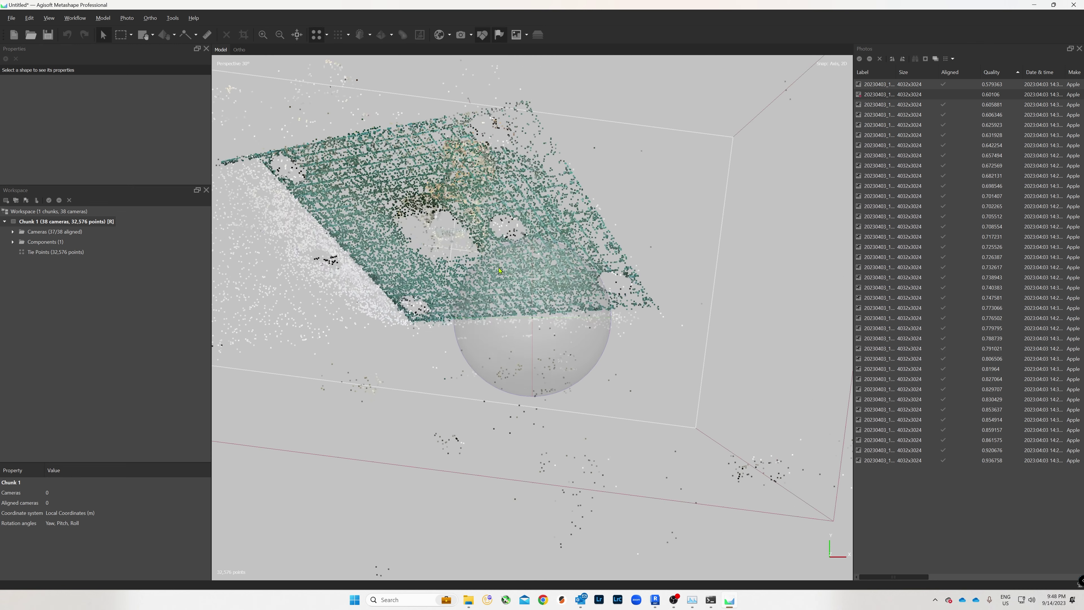
left_click_drag(528, 320, 530, 367)
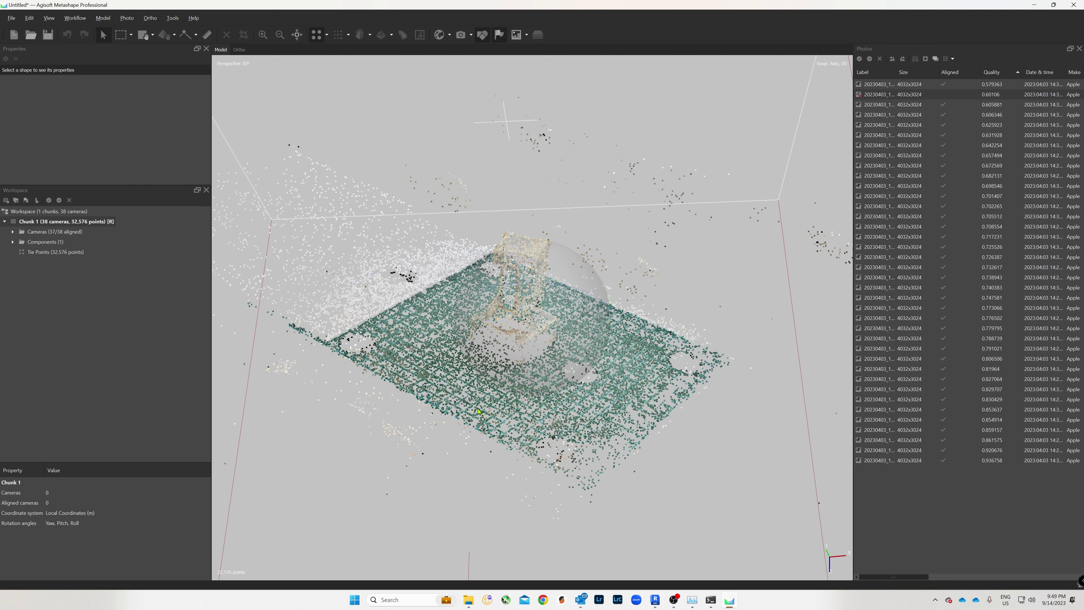
scroll(483, 396, "up", 2)
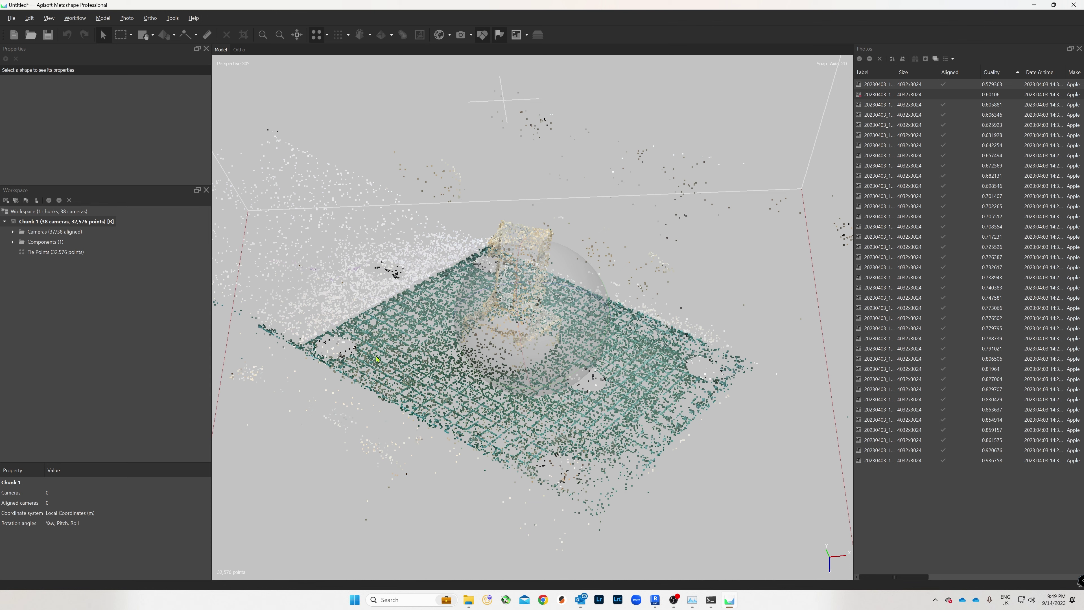
right_click_drag(480, 345, 504, 354)
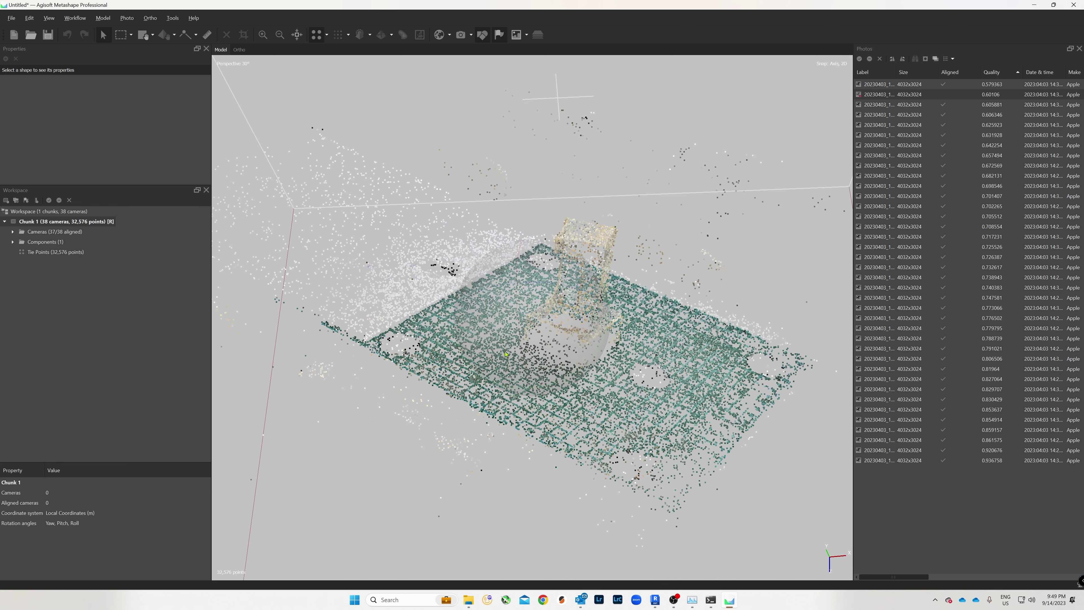
View the cloud from another side, then open photo 20230403_183023063_iOS.
scroll(504, 353, "up", 3)
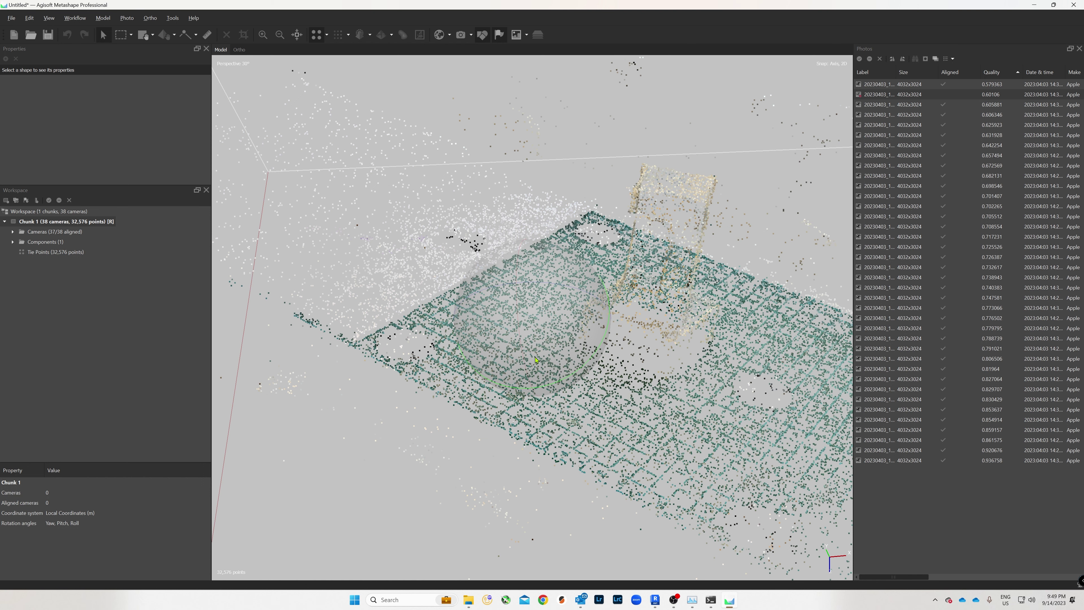
left_click_drag(536, 359, 619, 368)
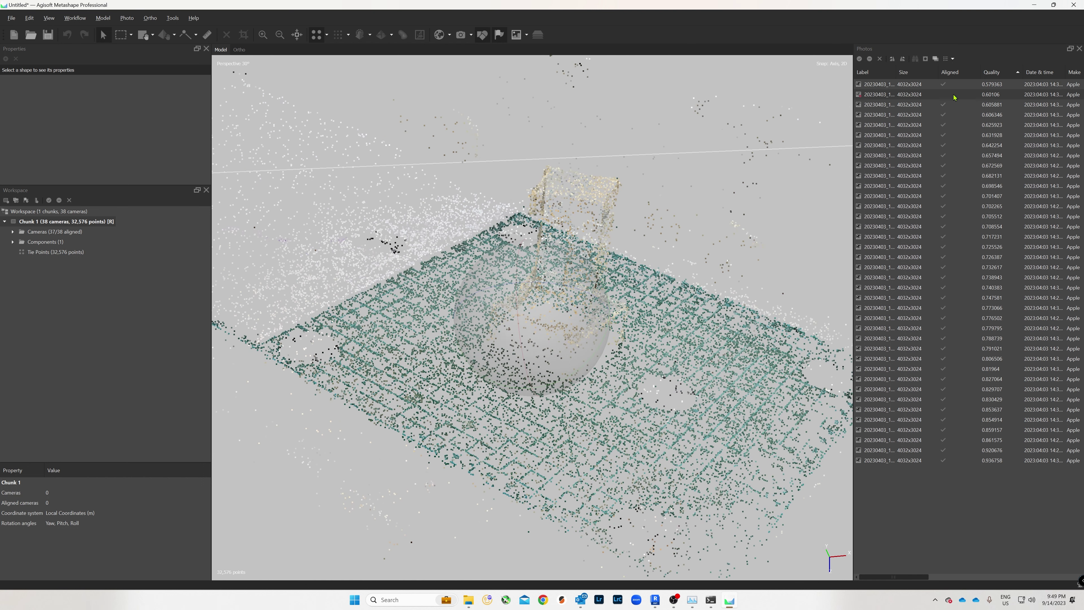
double_click(900, 84)
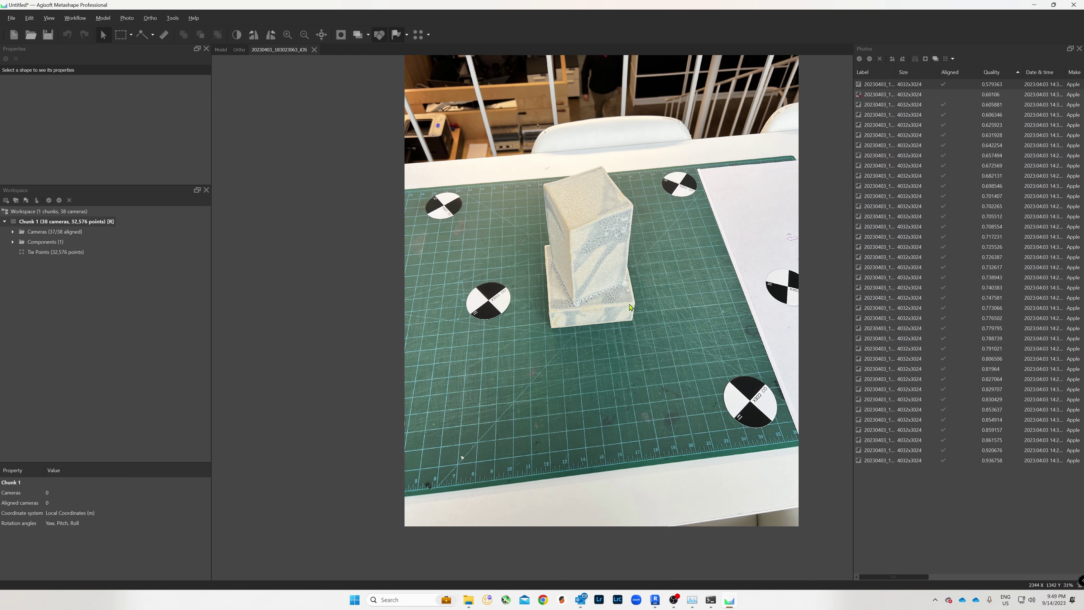
Turn on the Reference table as a floating window placed clear of the photo's targets.
left_click_drag(631, 307, 494, 334)
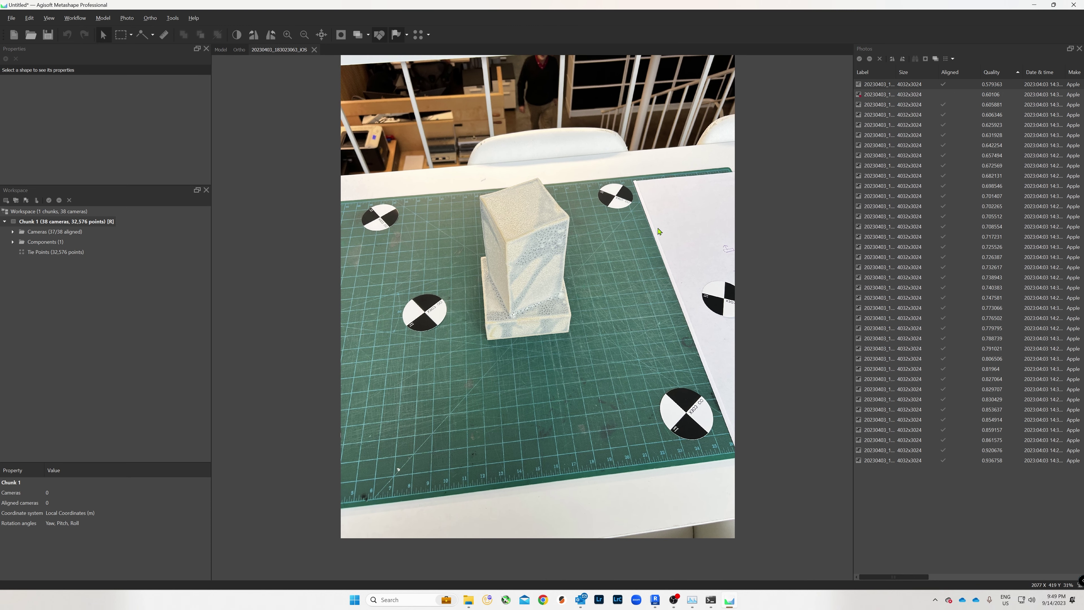
left_click_drag(593, 238, 587, 267)
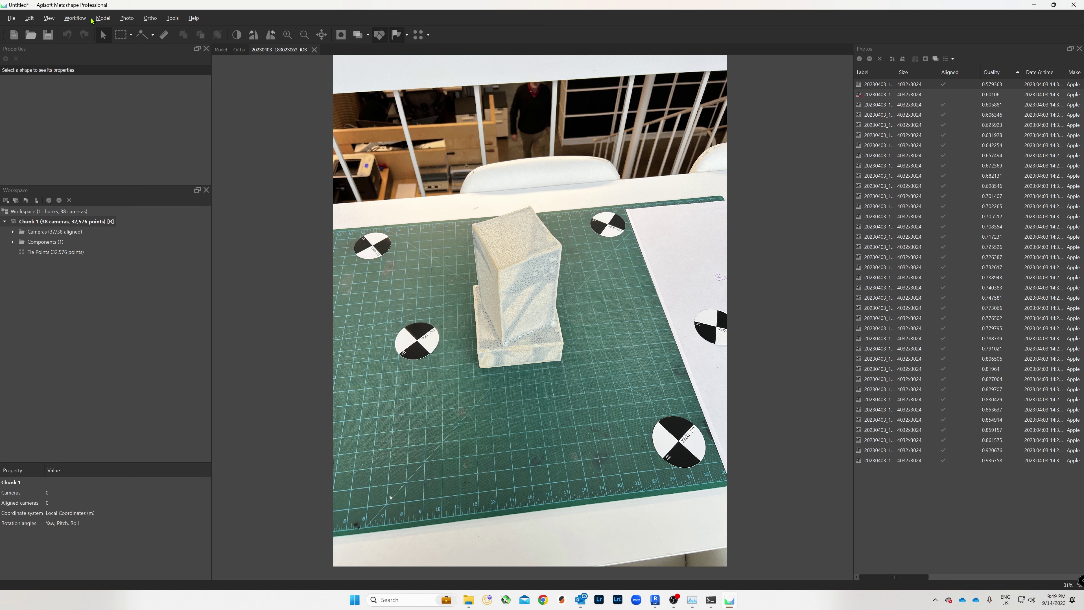
left_click(48, 19)
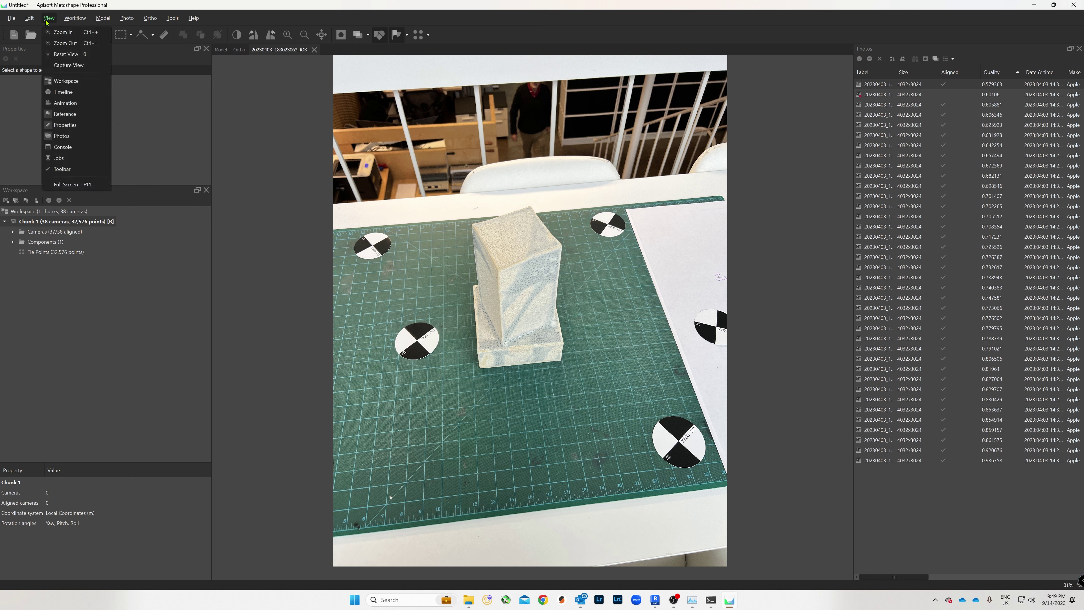
left_click(68, 115)
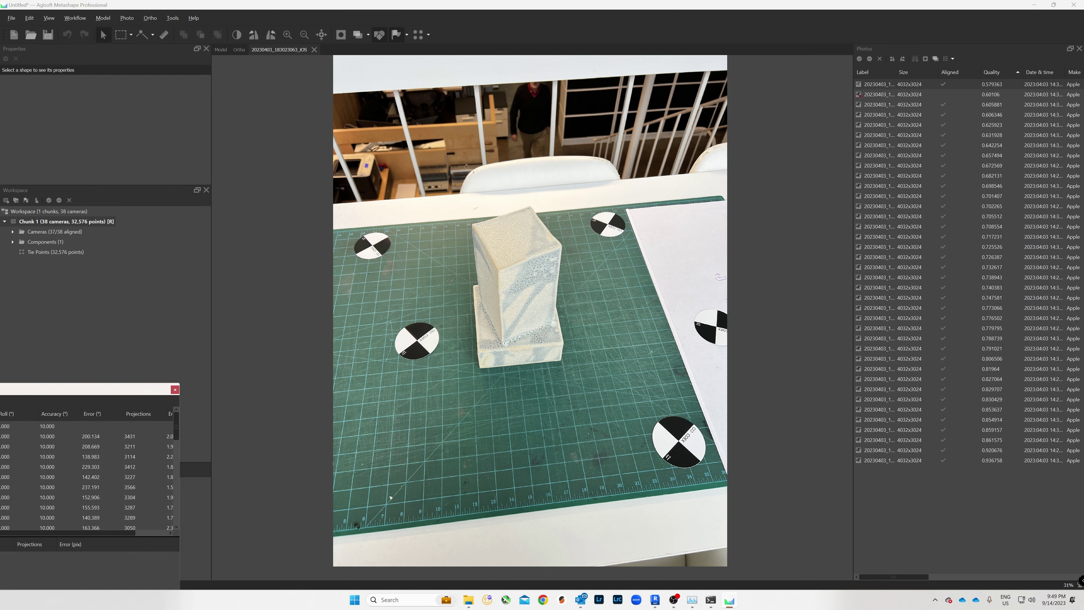
left_click_drag(85, 378, 445, 170)
scroll(204, 220, "down", 9)
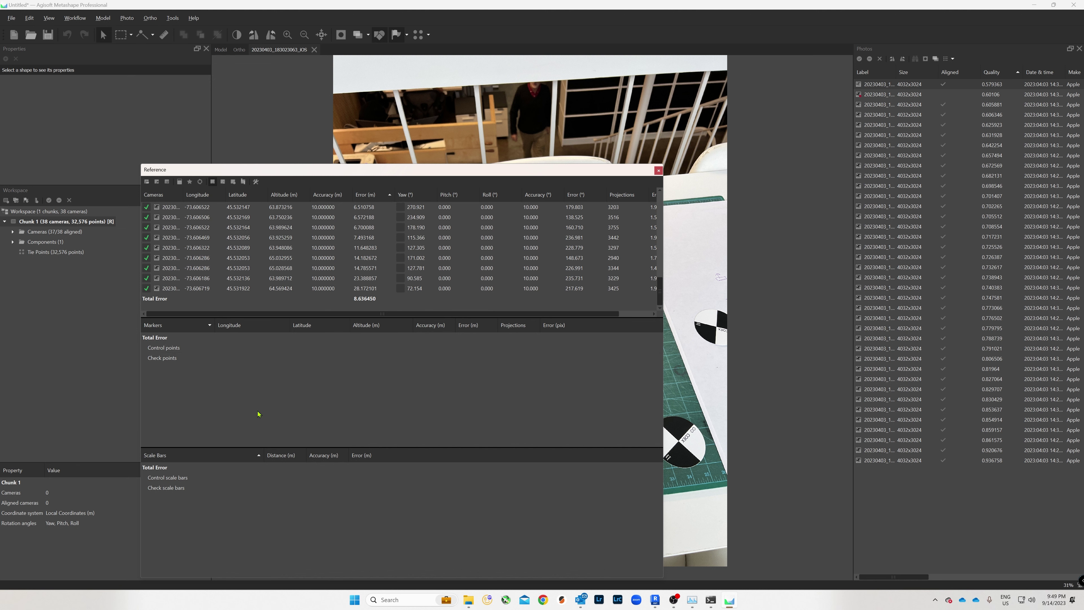
left_click_drag(421, 171, 325, 492)
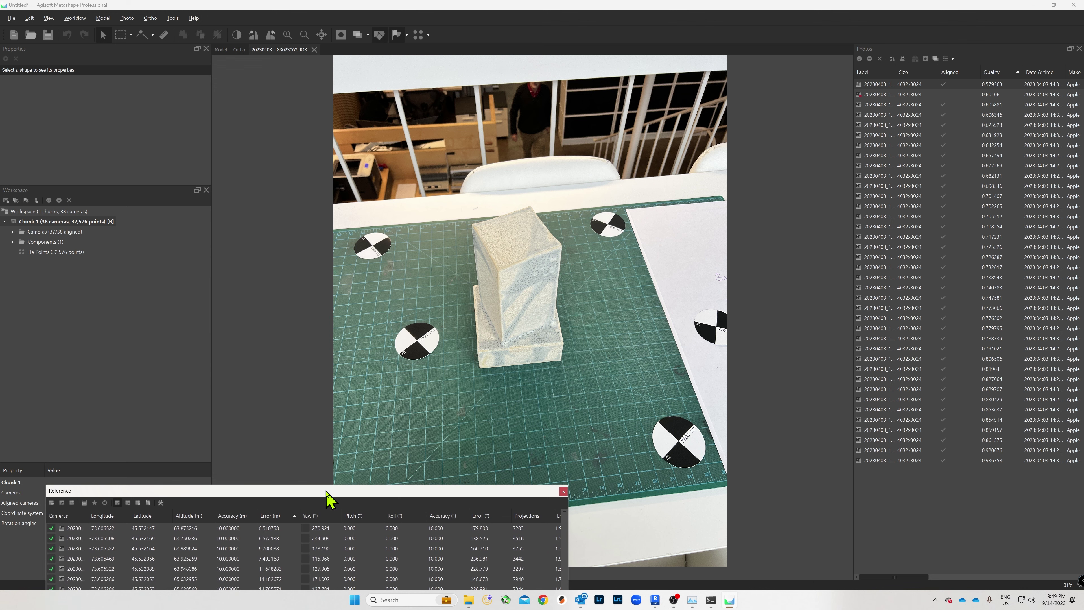
scroll(543, 423, "up", 15)
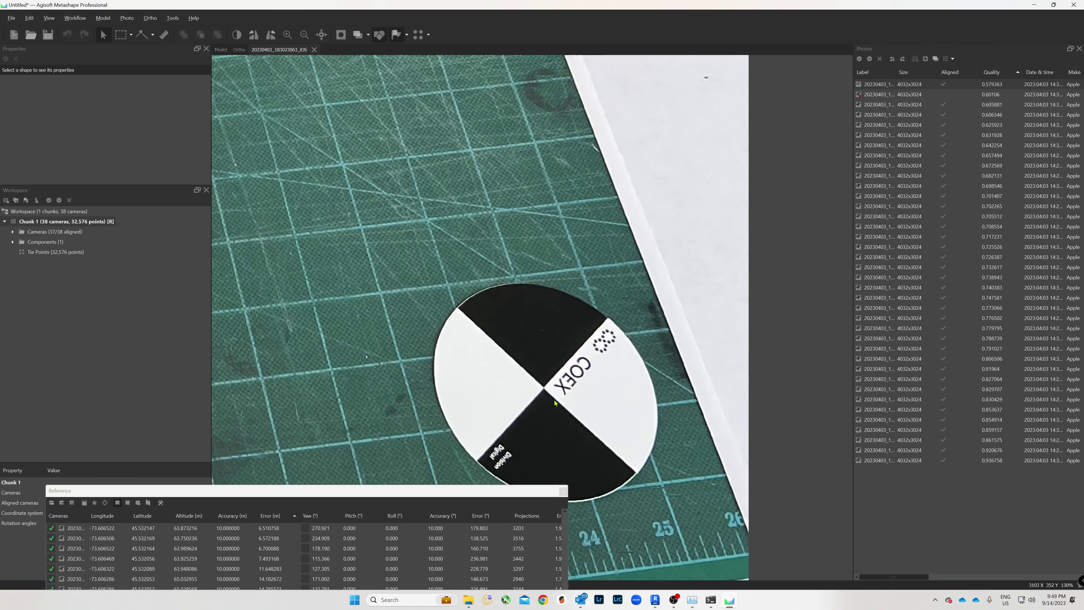
scroll(526, 391, "up", 9)
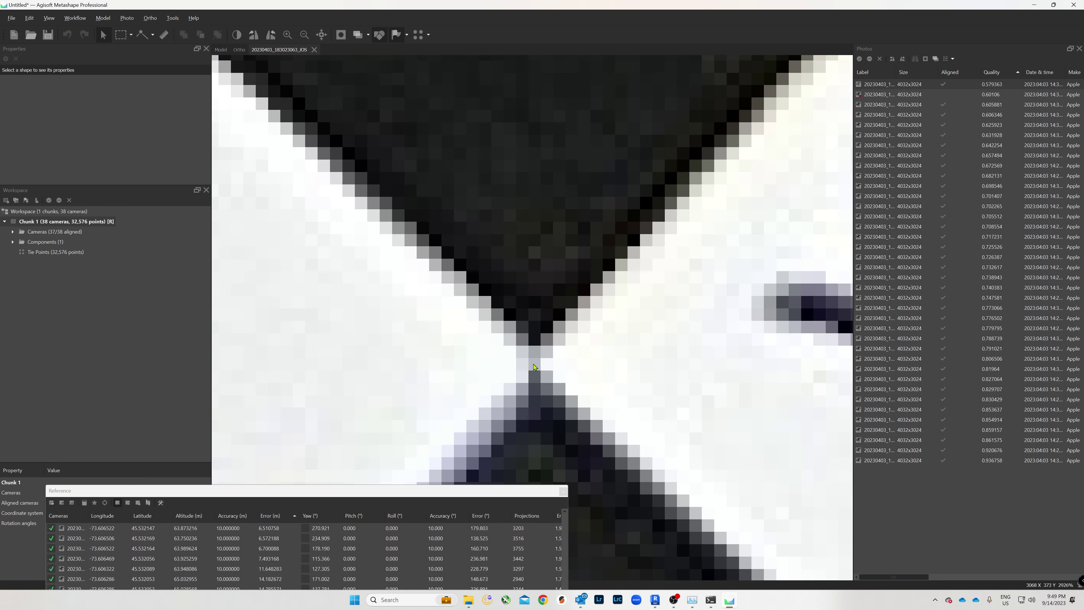
Add marker point 1 on the first target's centre and check it in the reference table.
right_click(533, 367)
left_click(550, 366)
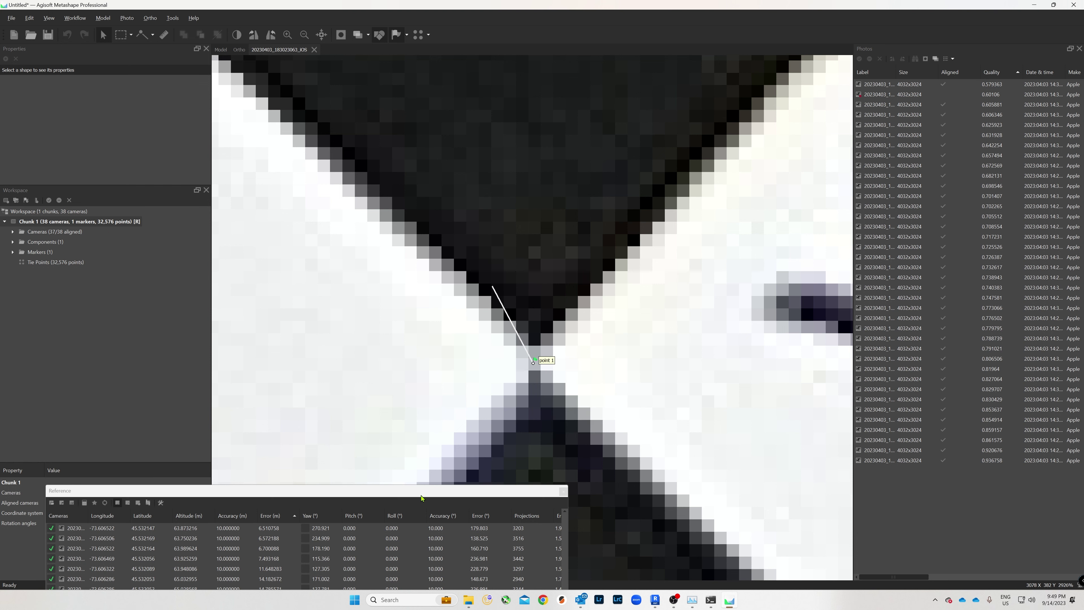
left_click_drag(423, 491, 506, 219)
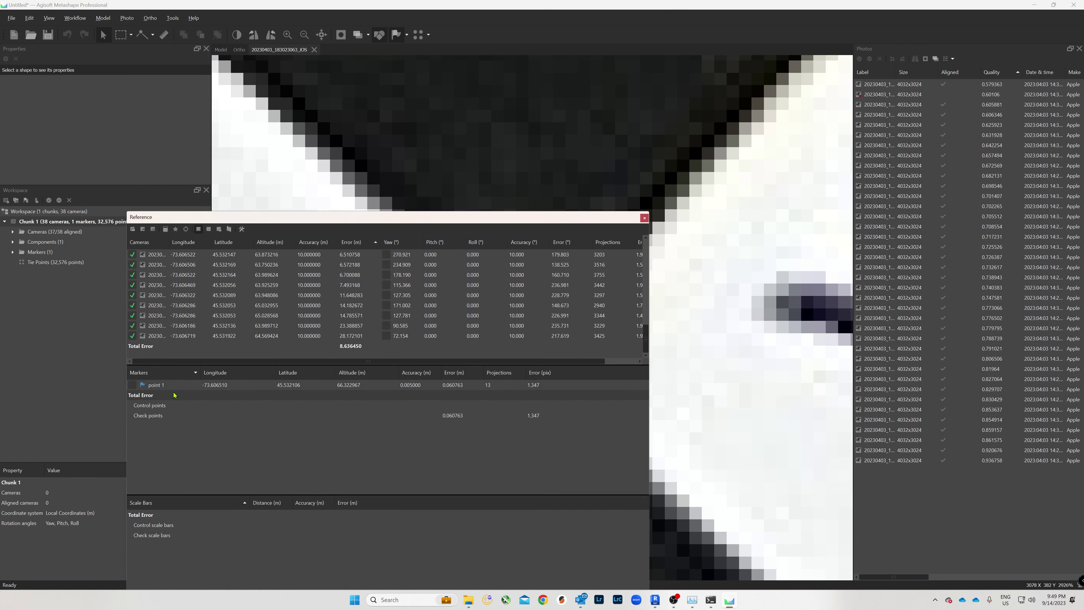
left_click_drag(390, 218, 364, 457)
scroll(520, 300, "down", 15)
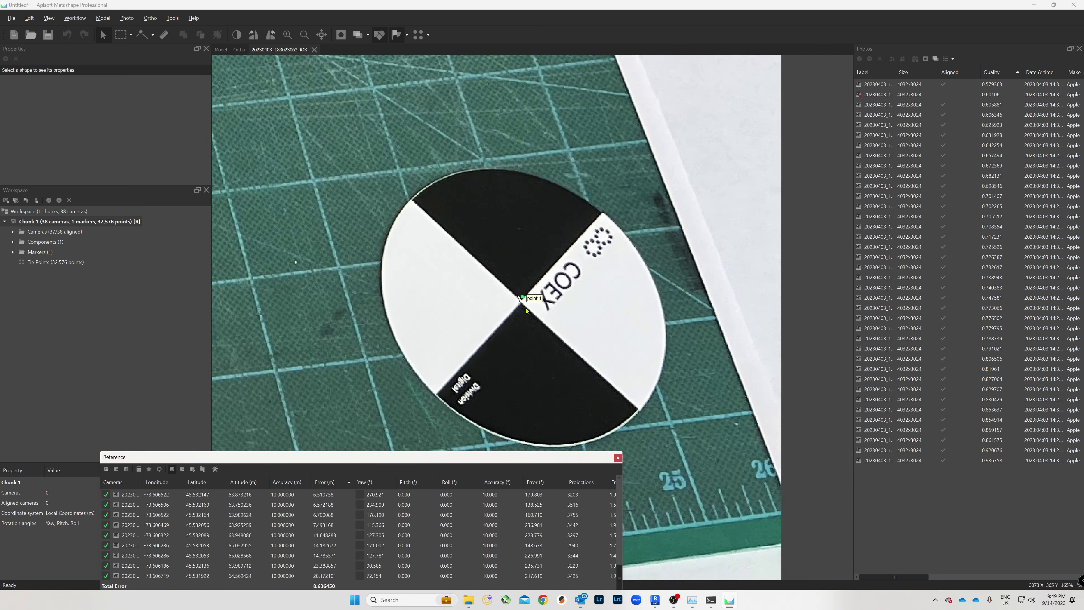
scroll(363, 252, "up", 10)
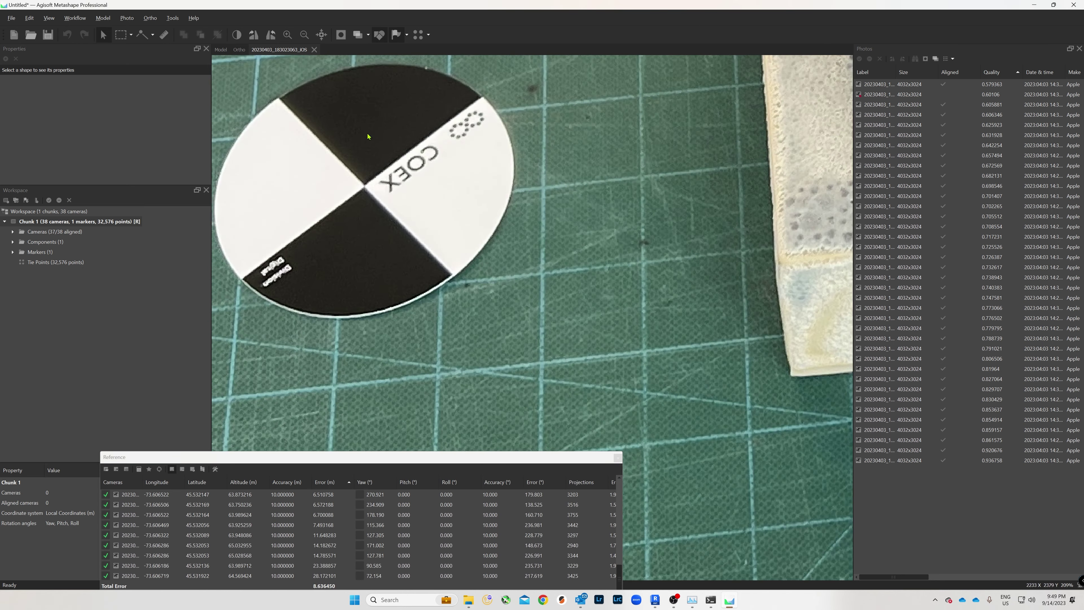
Add markers point 2 and point 3 on the next two target centres.
right_click(359, 251)
left_click(364, 255)
scroll(376, 252, "down", 12)
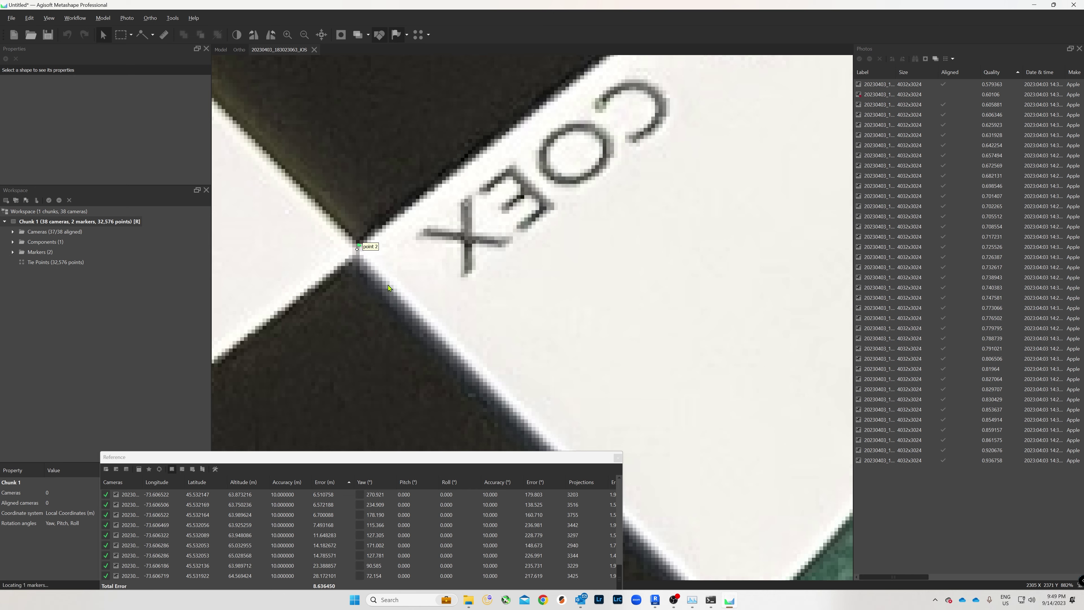
scroll(448, 288, "up", 5)
scroll(397, 235, "up", 6)
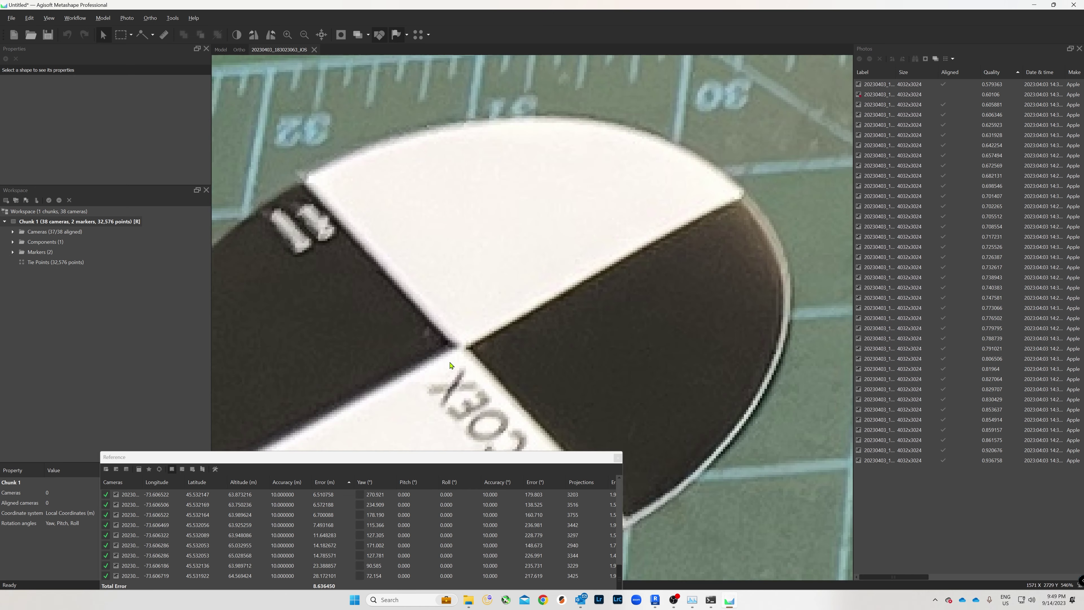
right_click(463, 347)
left_click(471, 350)
scroll(470, 350, "down", 8)
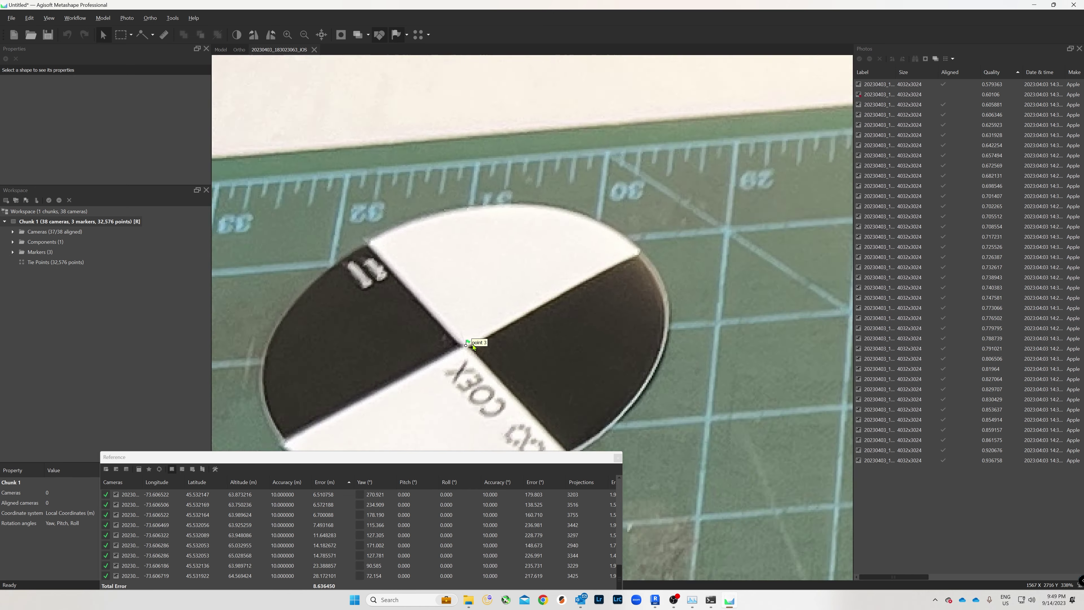
scroll(450, 323, "up", 5)
scroll(449, 323, "up", 6)
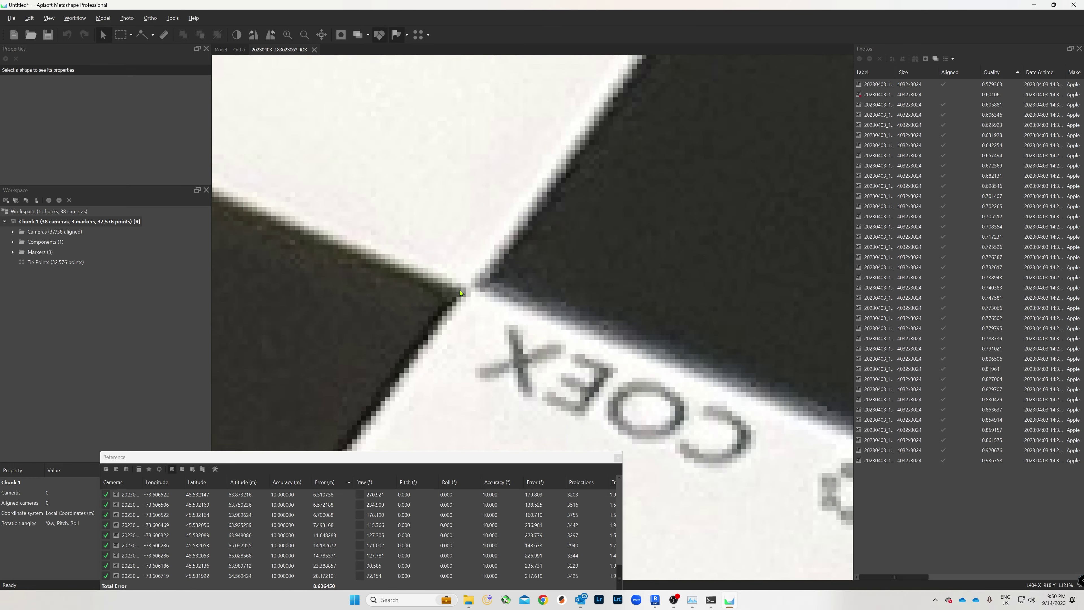
Add markers point 4 and point 5 on the last targets, then zoom out to see all.
right_click(472, 291)
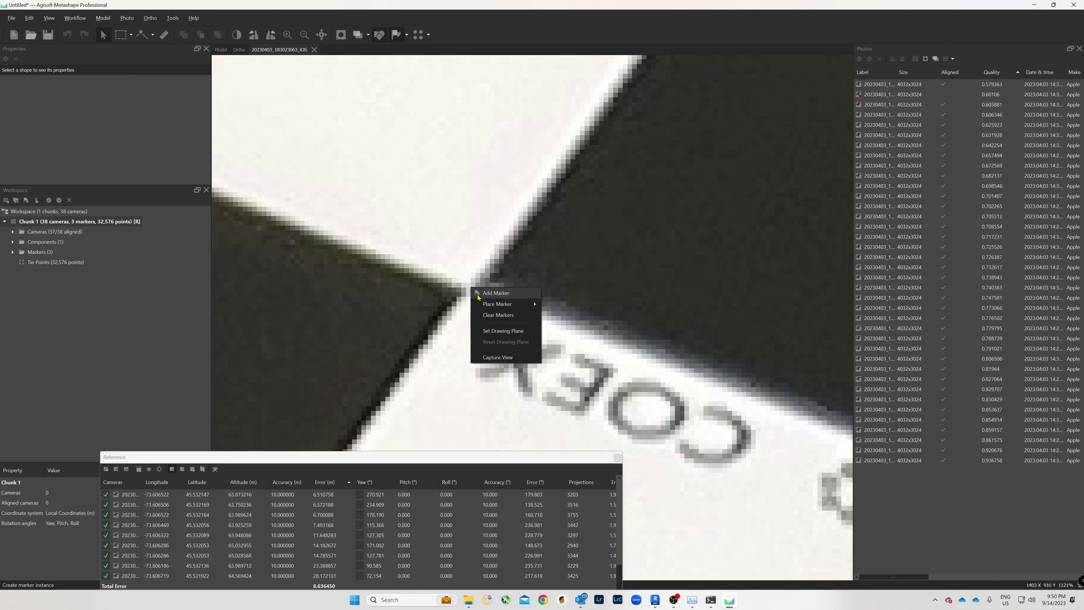
left_click(478, 295)
scroll(478, 295, "down", 14)
scroll(501, 266, "up", 17)
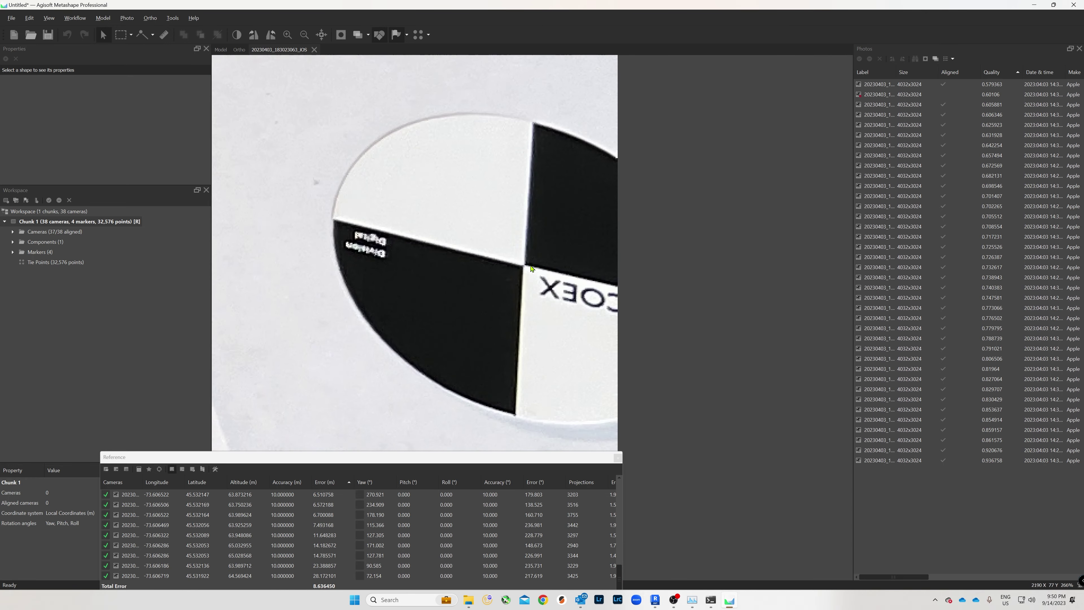
right_click(500, 265)
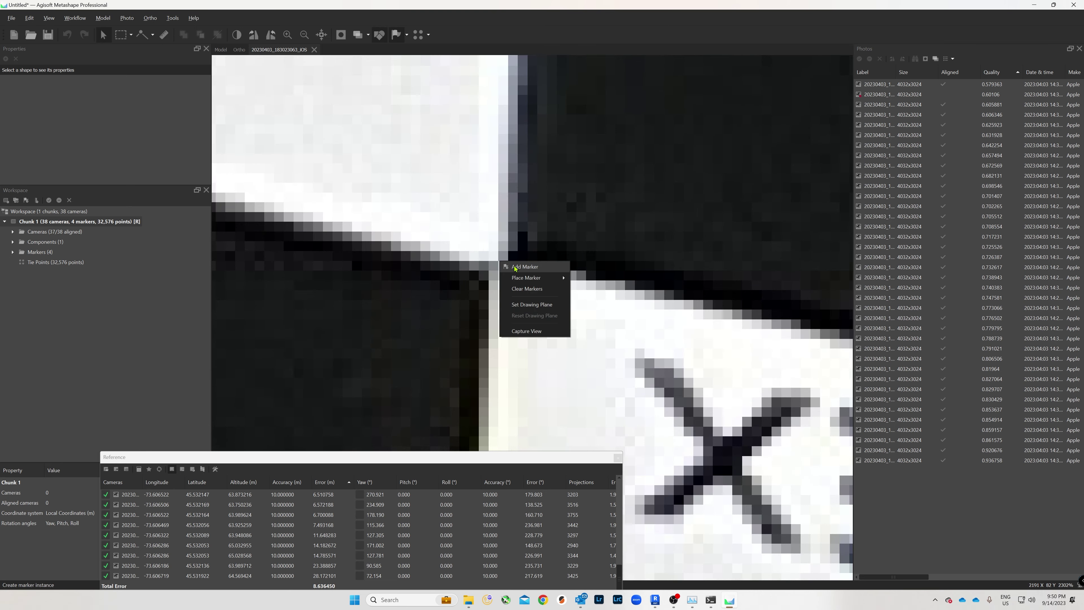
left_click(506, 269)
scroll(520, 297, "down", 12)
scroll(519, 297, "down", 7)
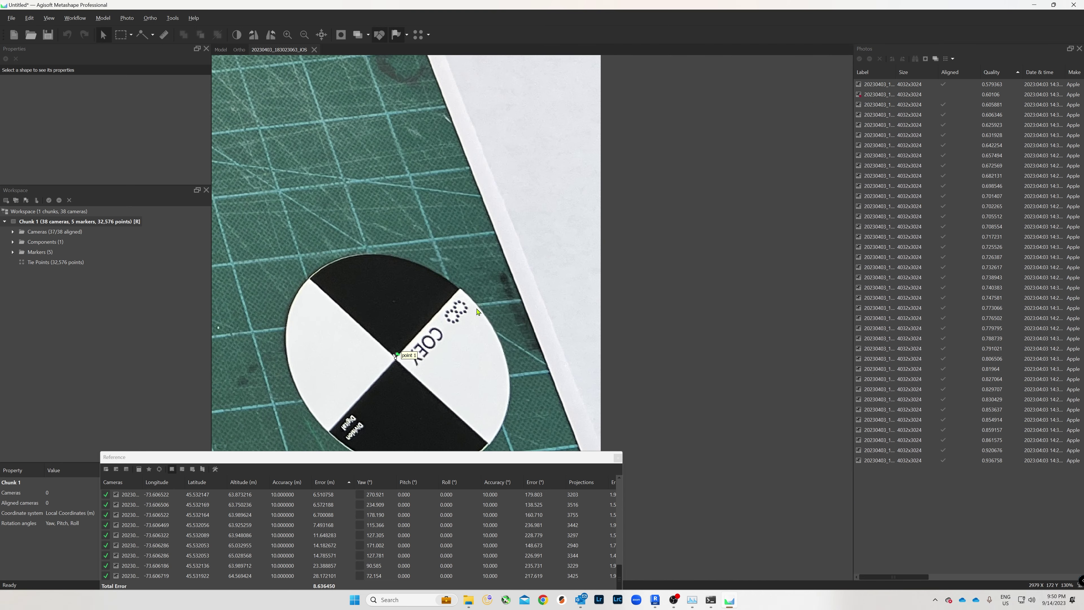
left_click_drag(544, 326, 465, 335)
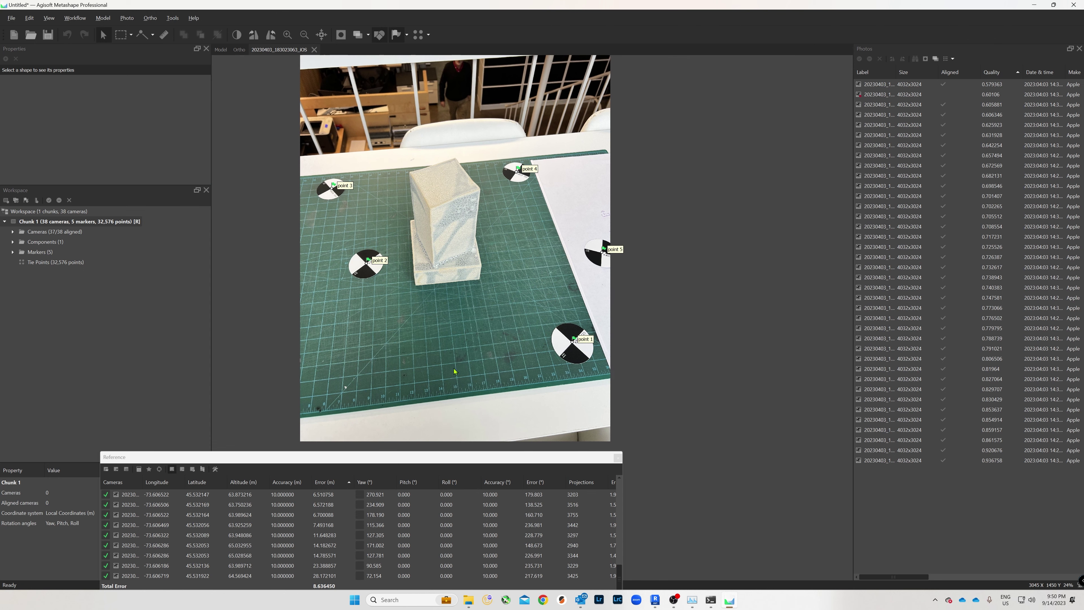
Undock and enlarge the reference tables to list markers point 1–5 with errors and projections.
left_click_drag(426, 459, 465, 239)
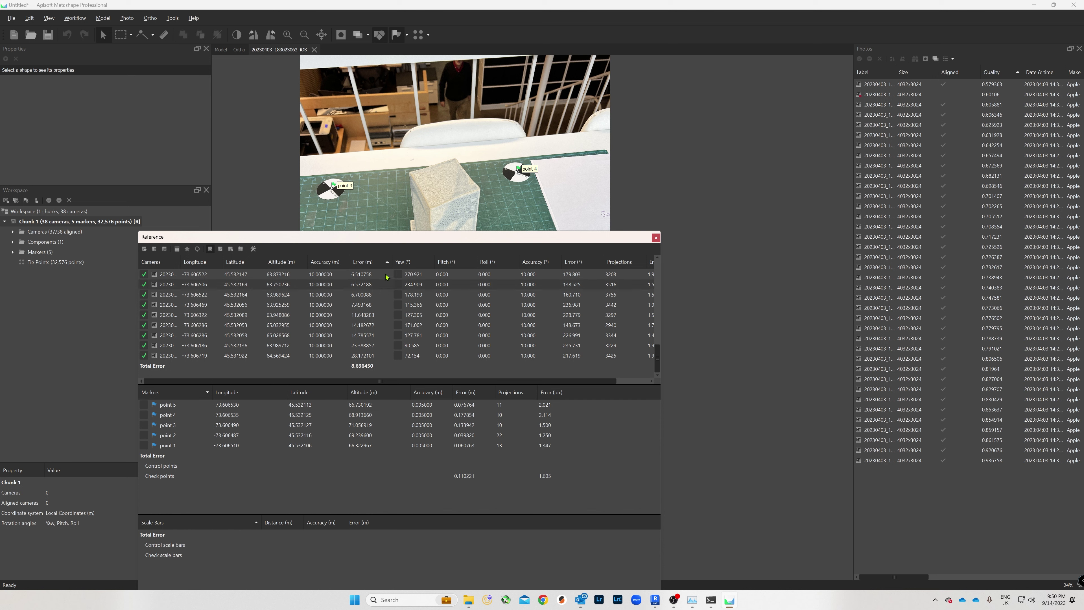
left_click_drag(386, 237, 434, 425)
scroll(621, 226, "up", 8)
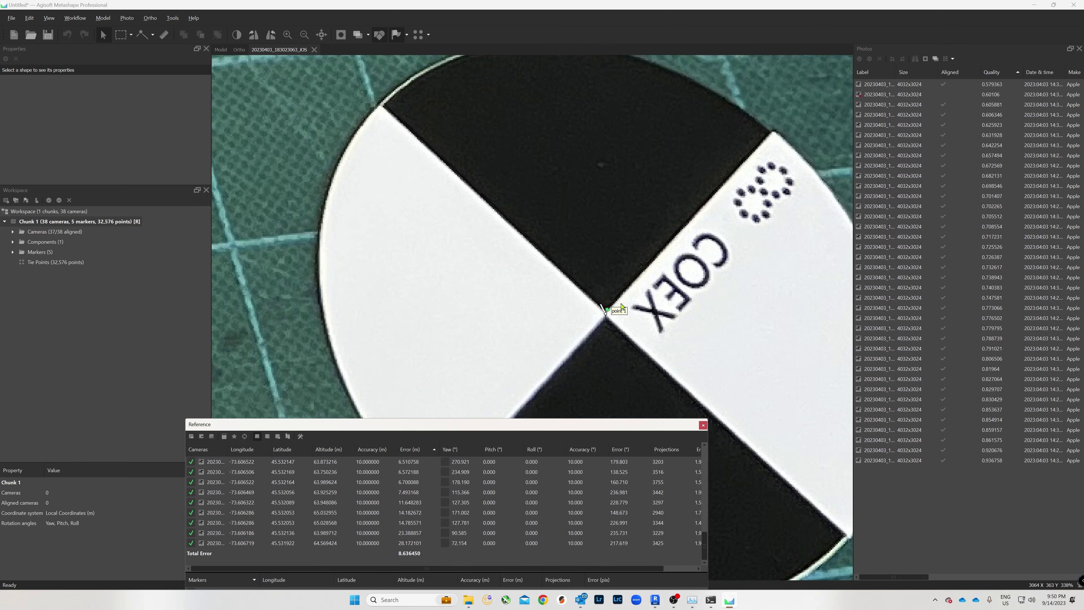
scroll(621, 306, "up", 2)
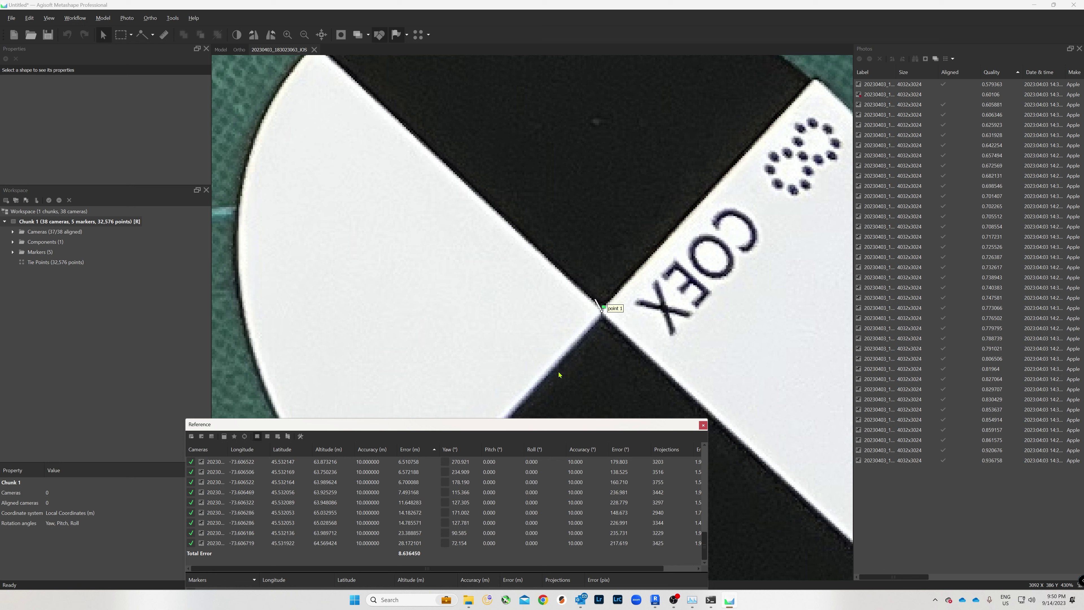
left_click_drag(502, 423, 475, 262)
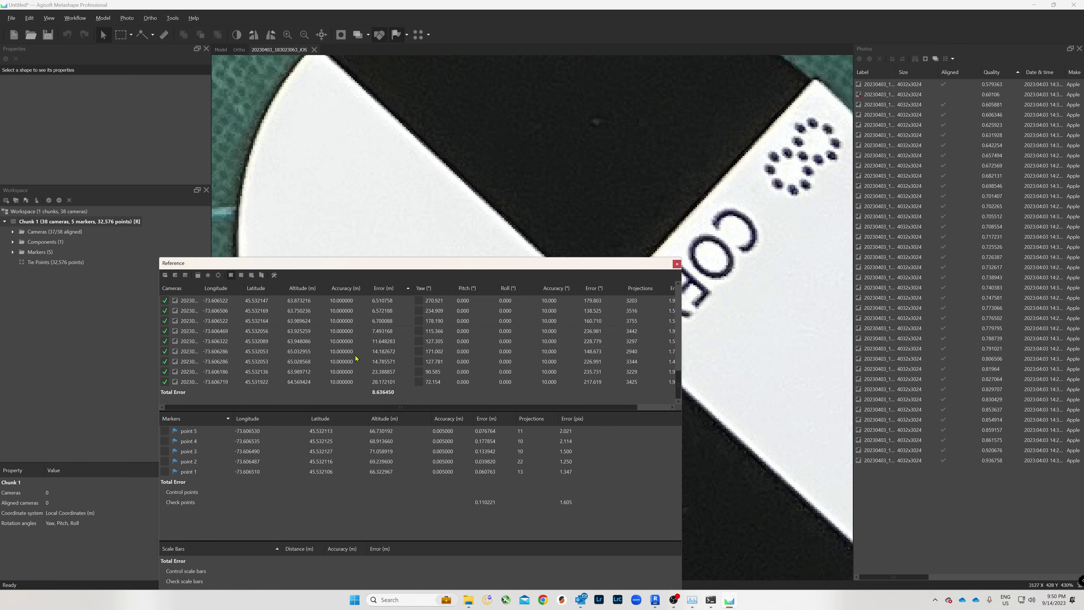
key("Num_Lock")
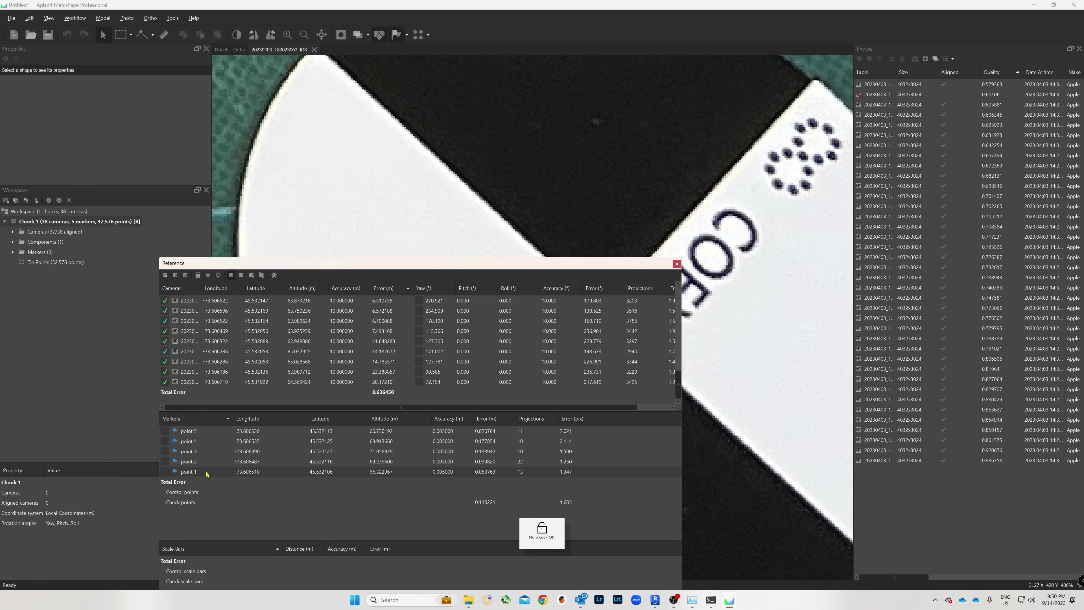
Filter the photo list to photos containing marker point 1 and move the tables aside.
right_click(189, 474)
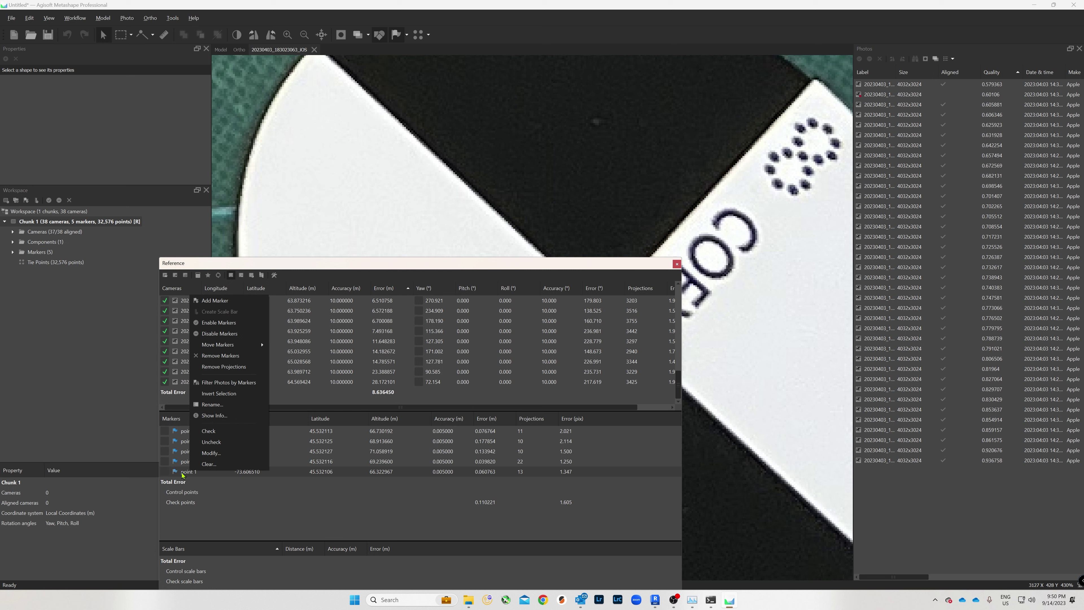
left_click(245, 383)
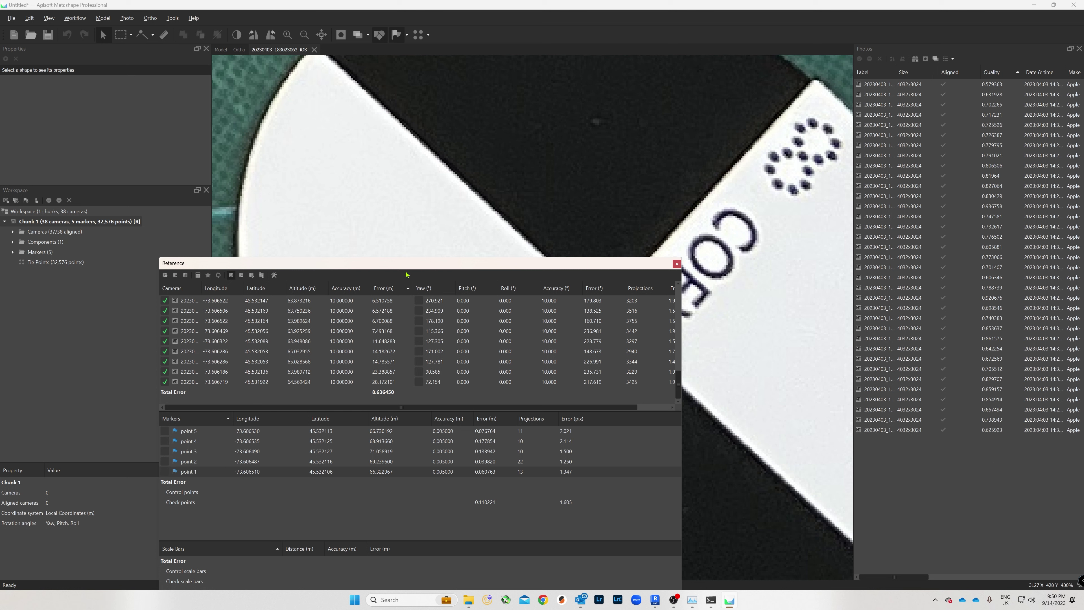
left_click_drag(406, 264, 418, 546)
scroll(439, 521, "down", 3)
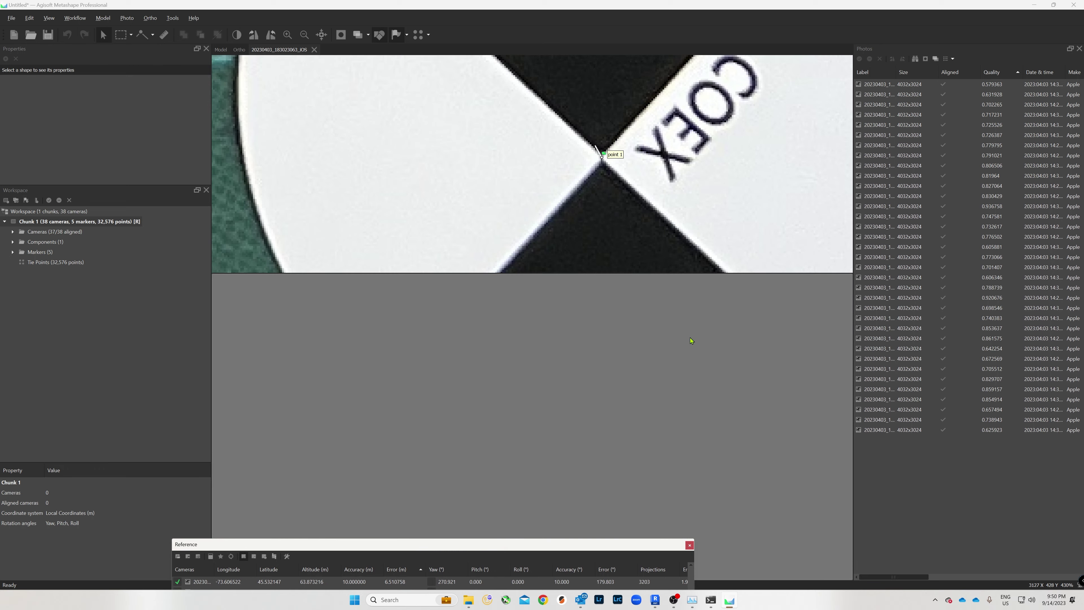
scroll(690, 339, "down", 3)
Dock the reference tables below the photo and shrink them to enlarge the photo area.
left_click_drag(461, 544, 464, 352)
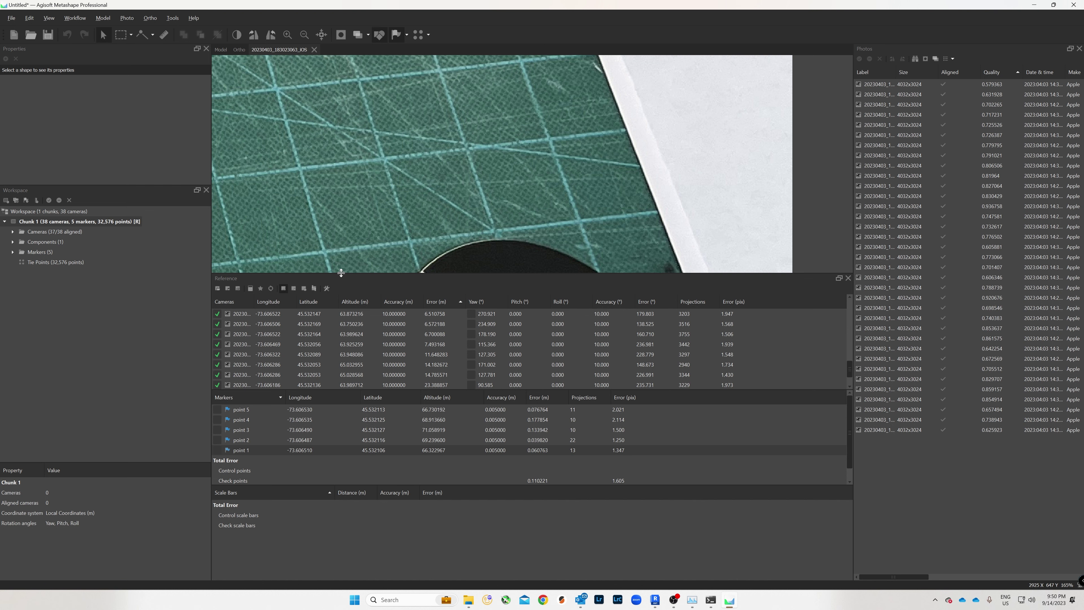
left_click_drag(342, 274, 352, 449)
scroll(640, 273, "down", 6)
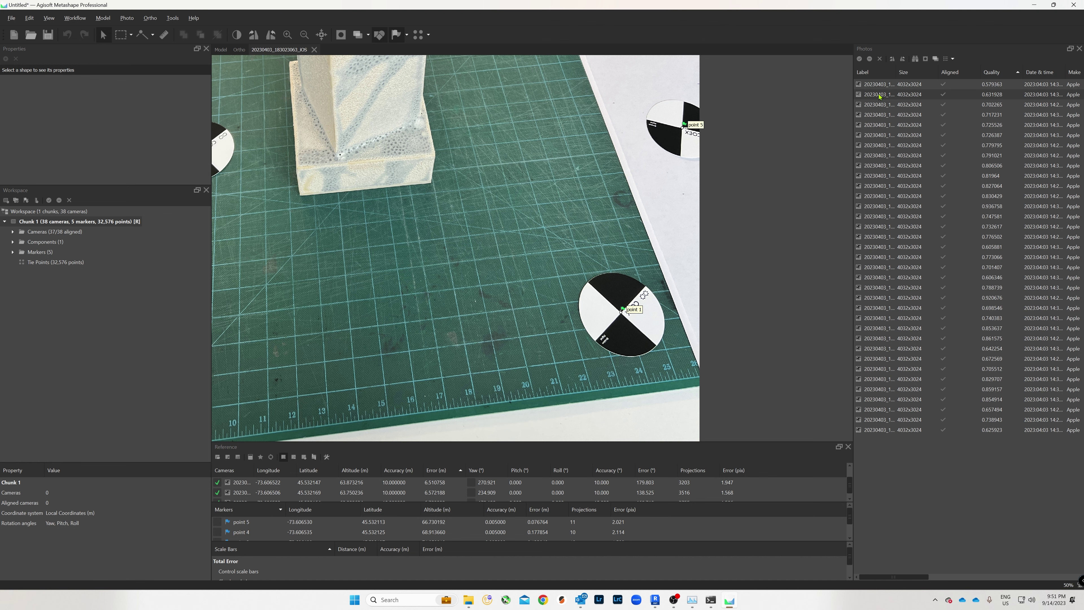
Step through the filtered photos, zooming in to check point 1's placement.
double_click(879, 94)
scroll(550, 252, "up", 10)
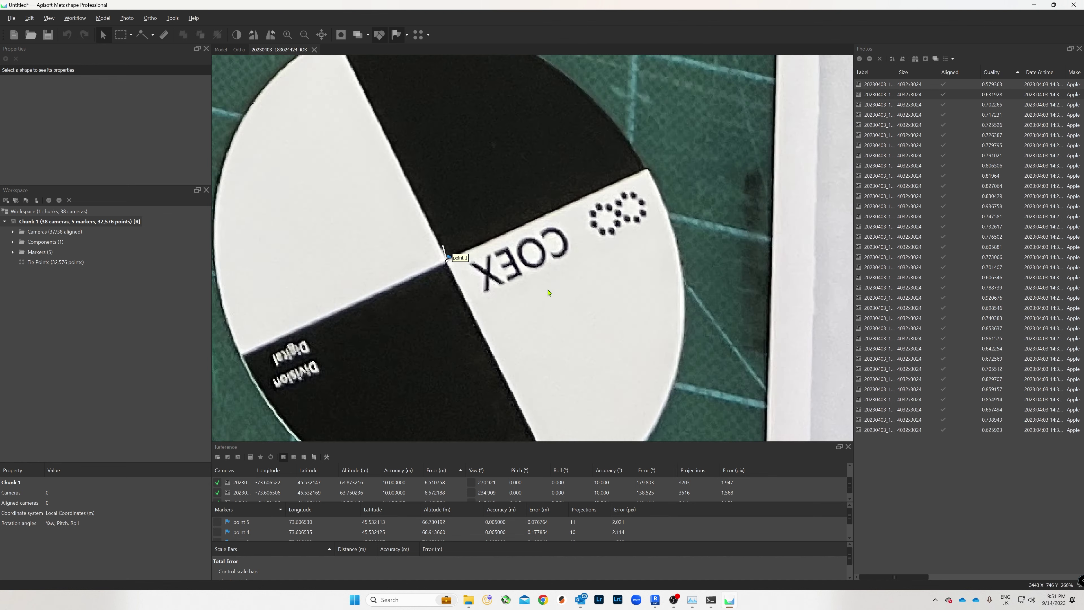
double_click(896, 85)
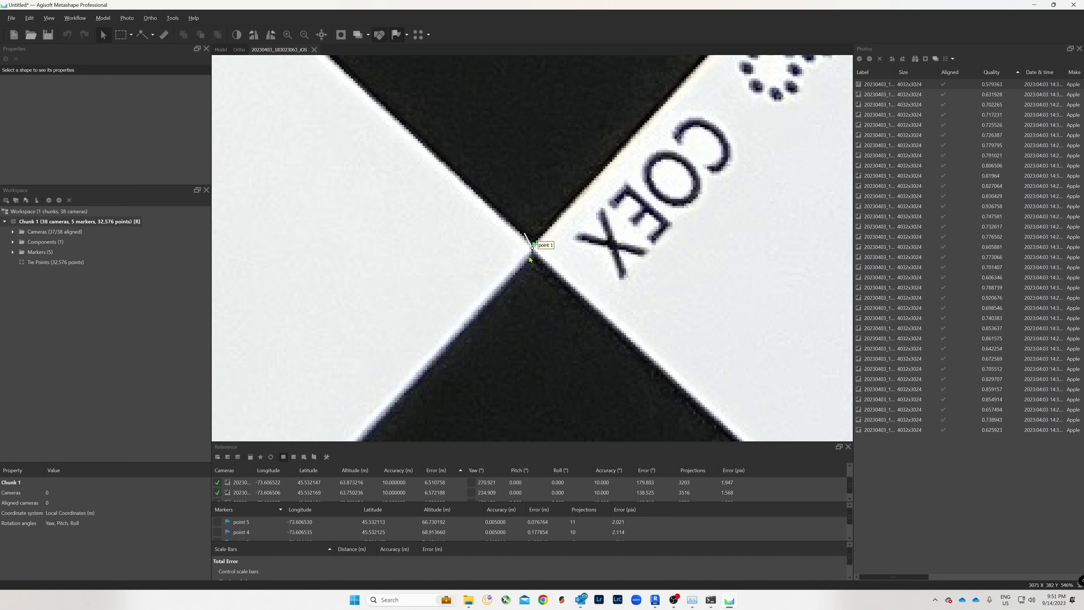
scroll(555, 216, "up", 3)
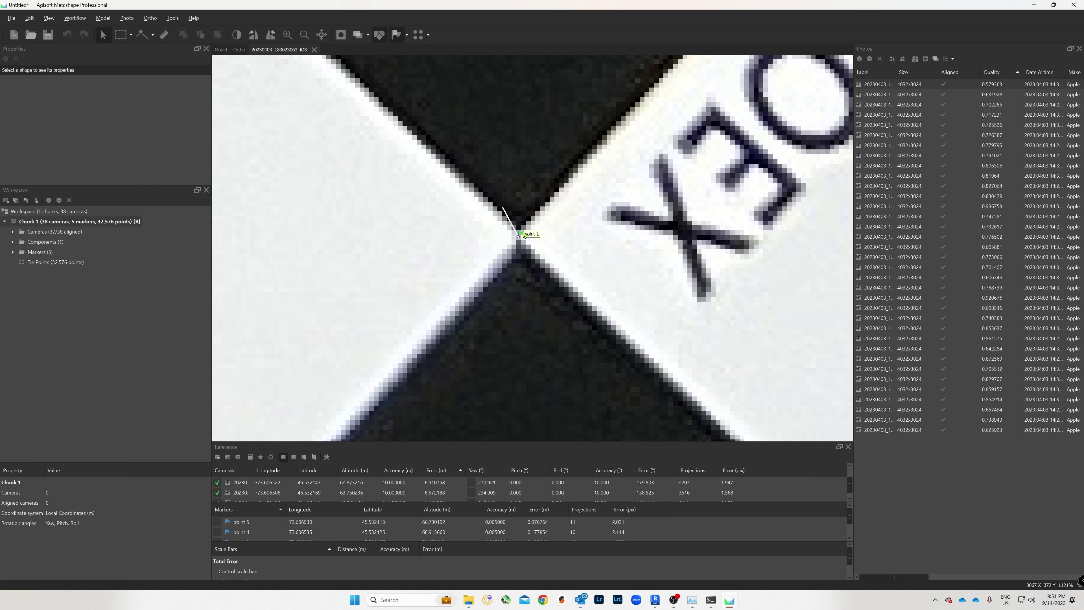
key("Page_Down")
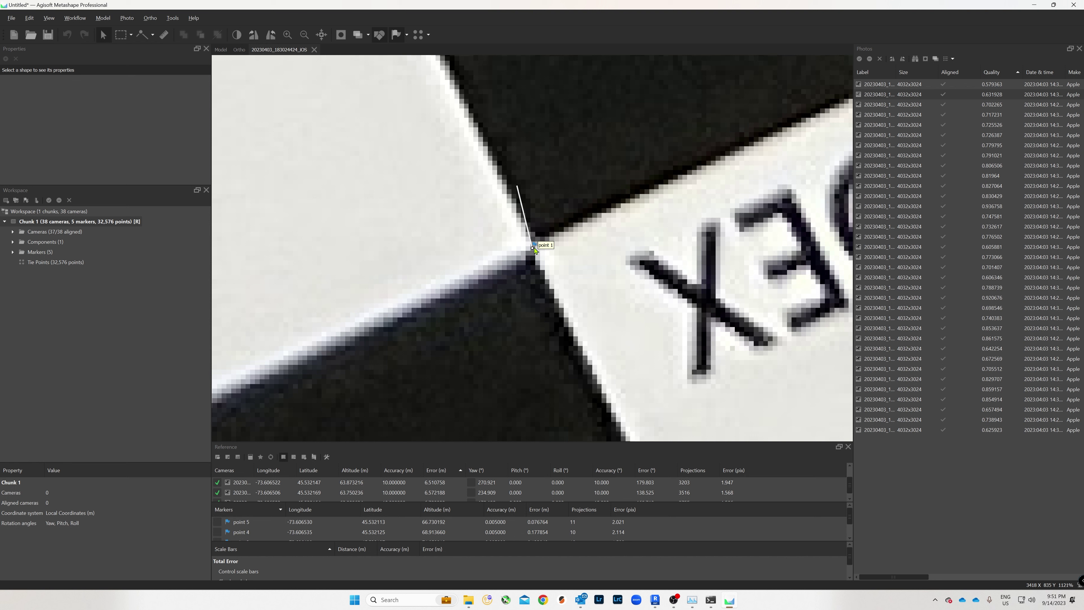
scroll(534, 250, "down", 2)
scroll(534, 250, "up", 2)
scroll(535, 244, "down", 1)
scroll(537, 244, "up", 3)
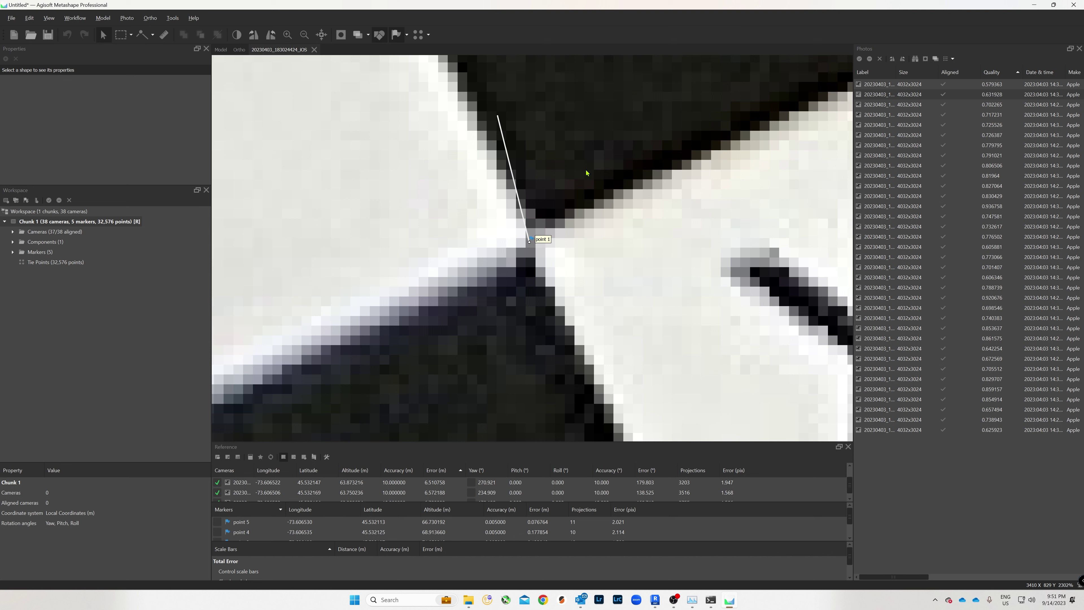
Drag point 1 onto the exact target centre in the third photo, then advance two photos.
double_click(899, 105)
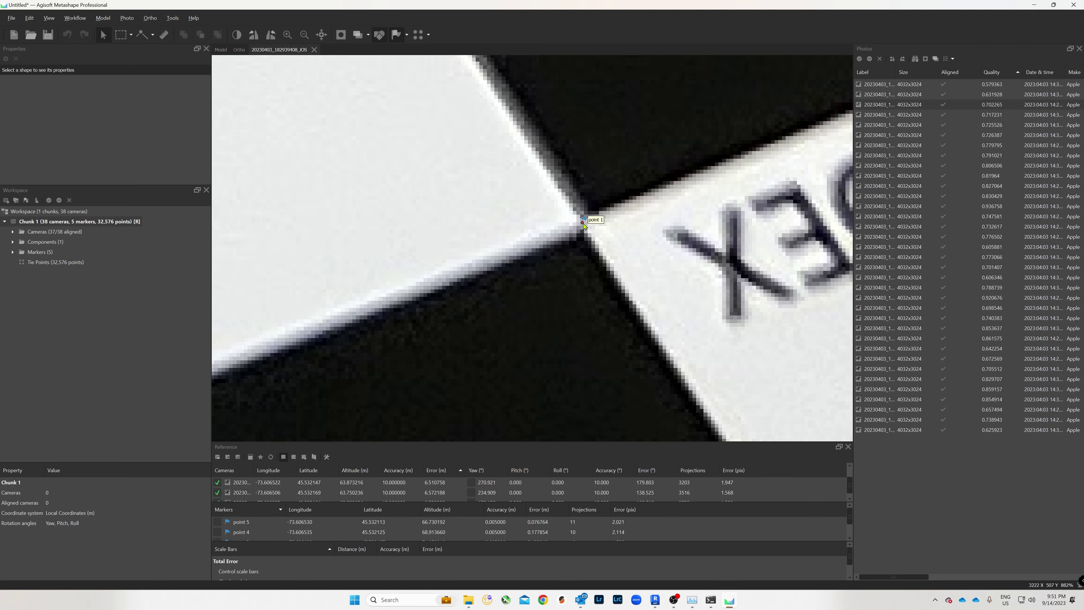
left_click_drag(581, 222, 584, 224)
key("Page_Down")
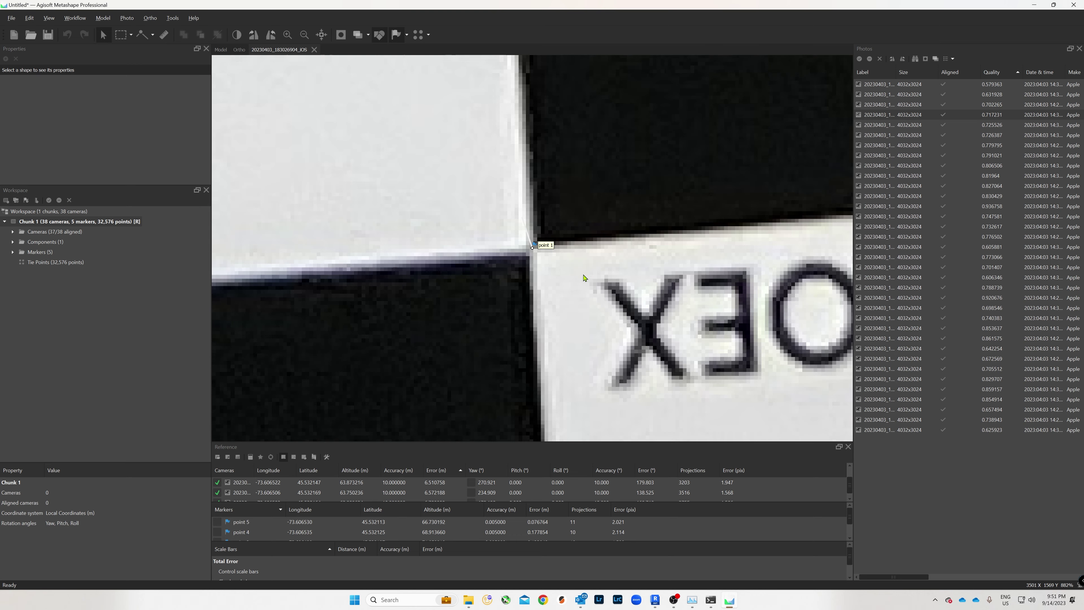
key("Page_Down")
key("Page_Down")
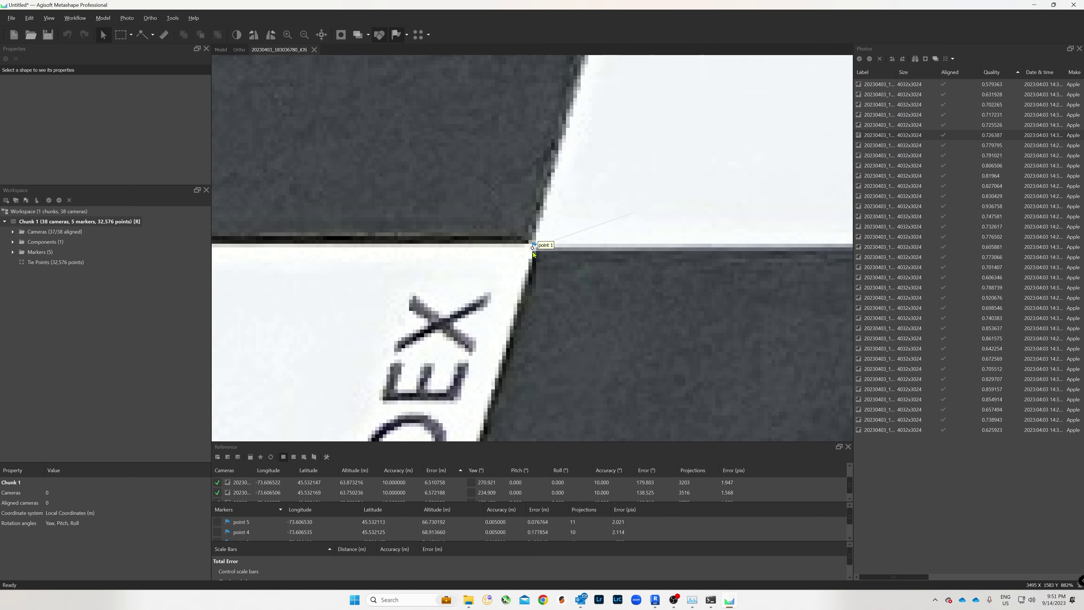
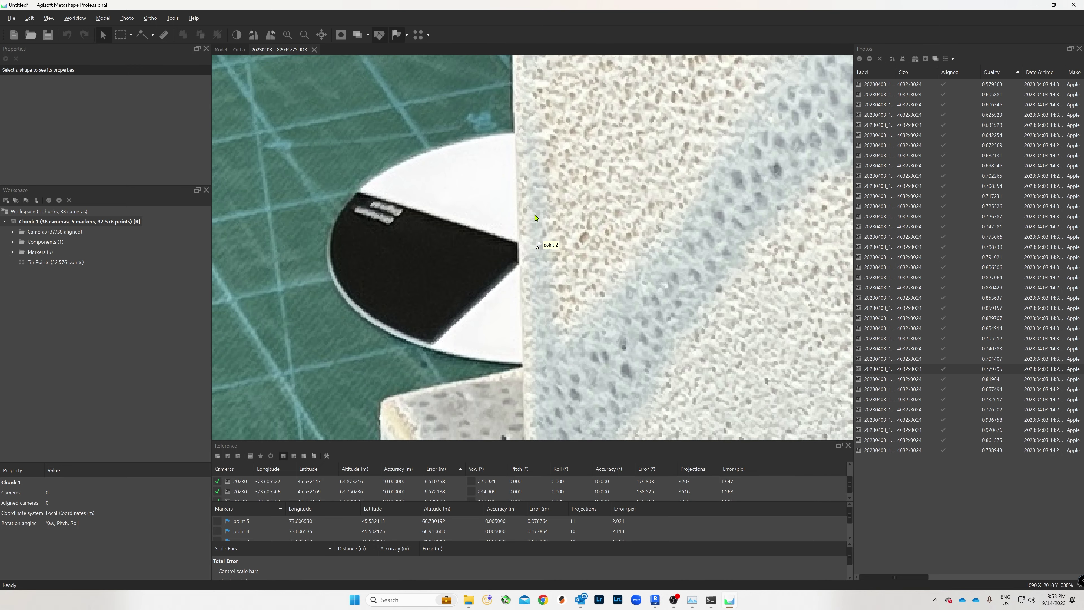
Zoom and step through several photos to check where point 2 lands.
scroll(535, 252, "up", 3)
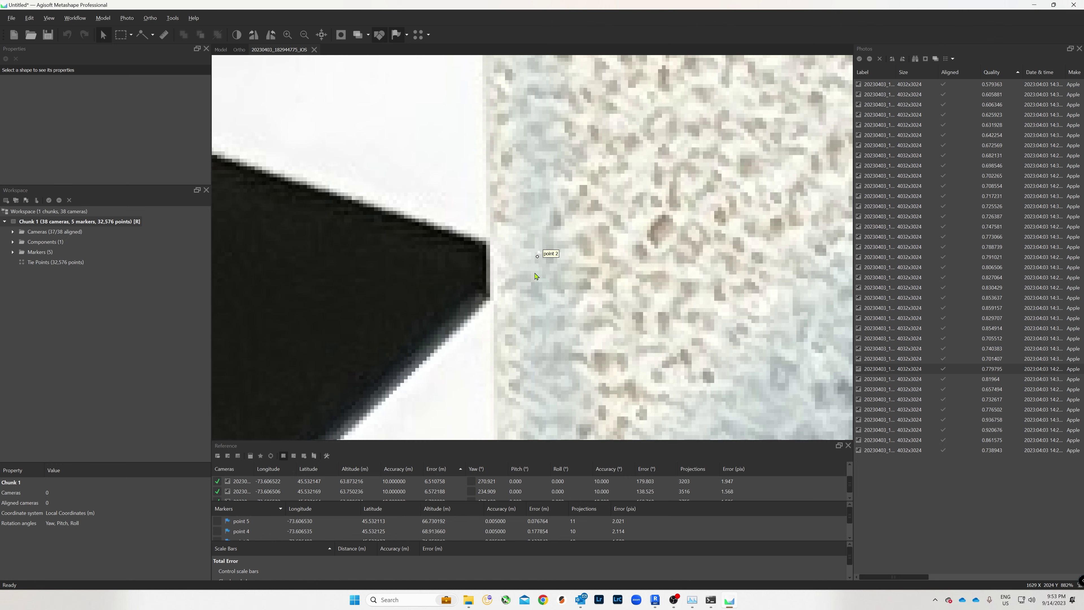
scroll(536, 273, "down", 1)
scroll(555, 282, "down", 2)
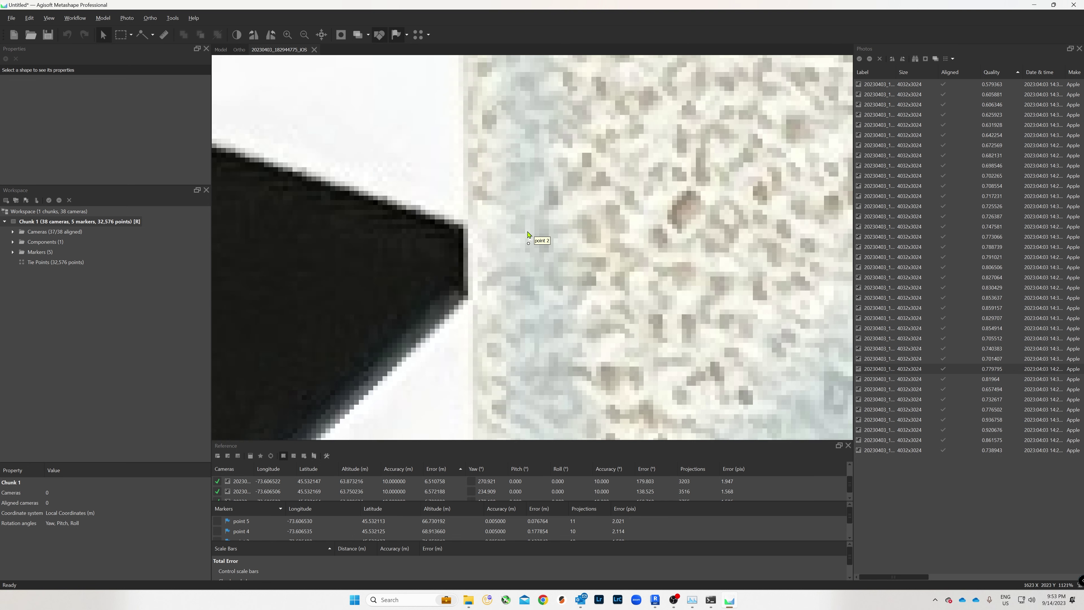
scroll(542, 239, "down", 1)
scroll(552, 186, "down", 2)
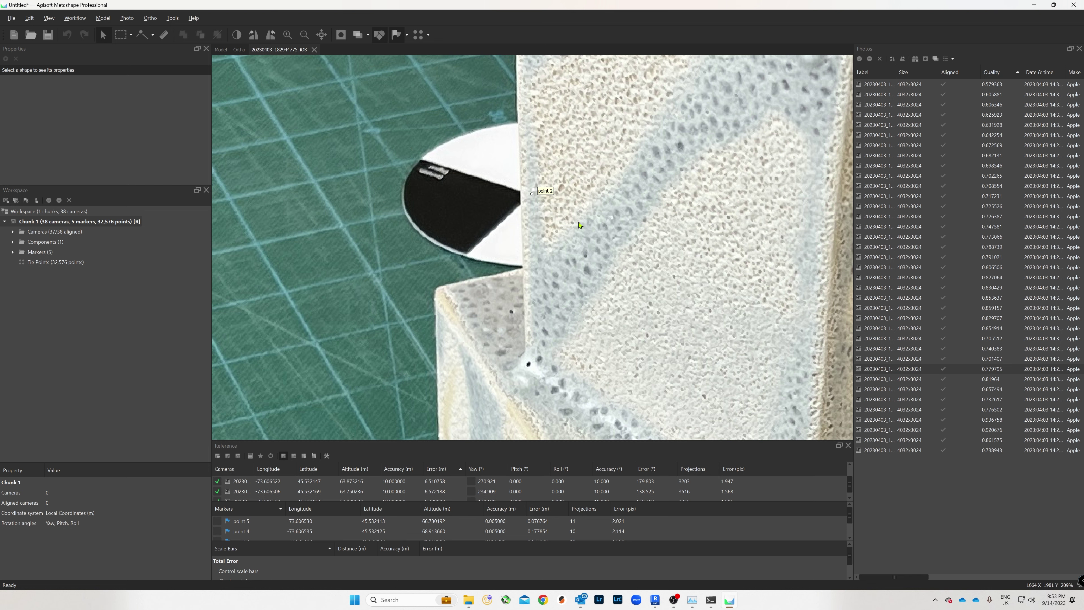
key("Page_Down")
key("Page_Down")
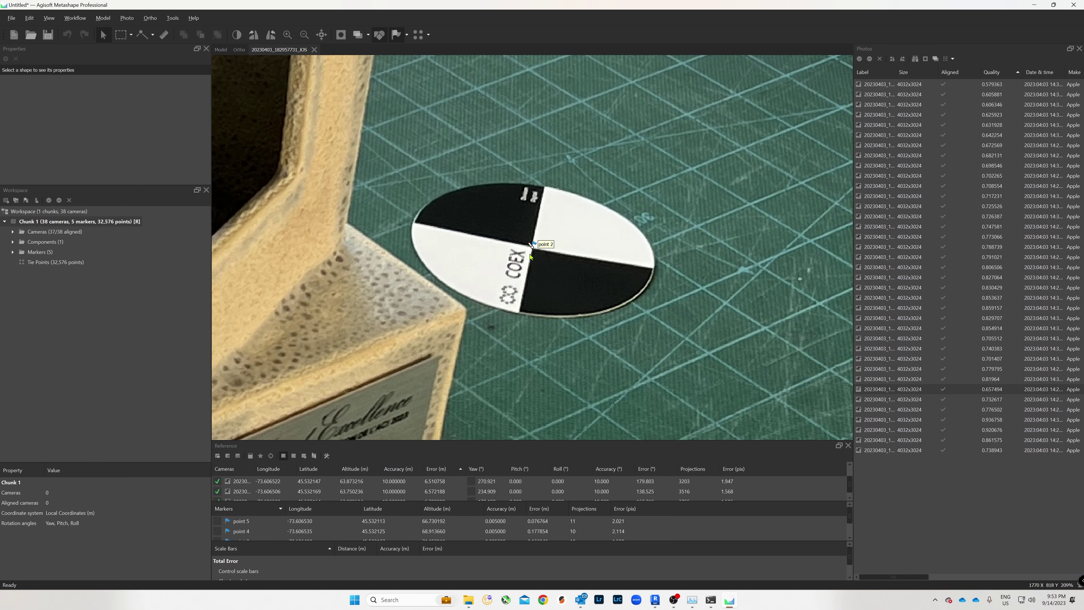
scroll(531, 256, "up", 5)
key("Page_Down")
key("Page_Down")
key("Page_Down")
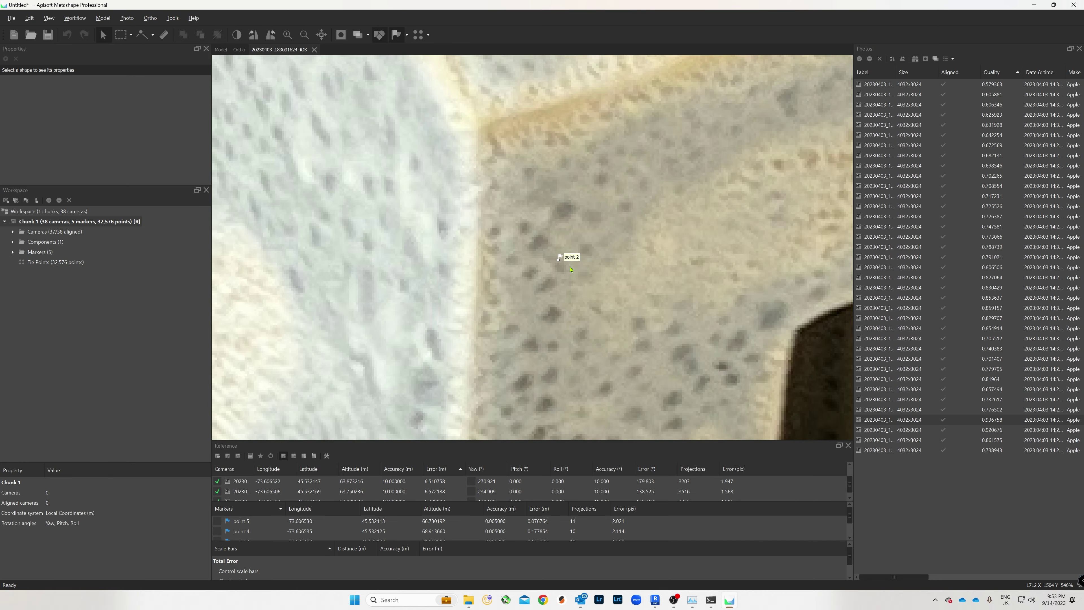
scroll(571, 269, "down", 5)
Bring up the action menu for marker point 3 in the Reference Markers table.
right_click(241, 531)
scroll(235, 522, "down", 2)
right_click(238, 525)
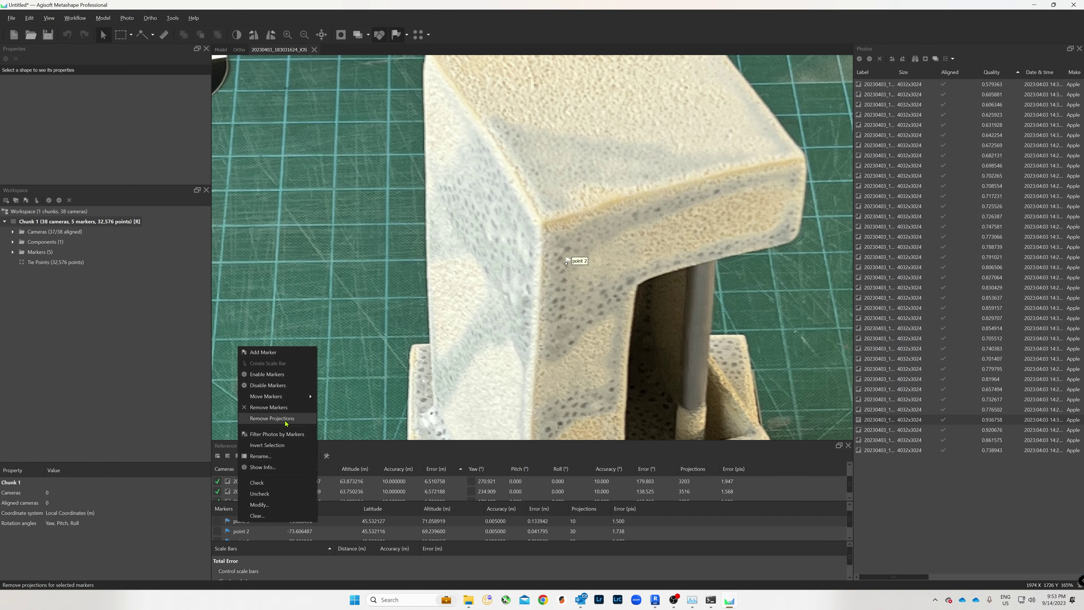
Filter photos to those showing point 3 and pin it on the target centre in the first.
left_click(264, 444)
key("Page_Down")
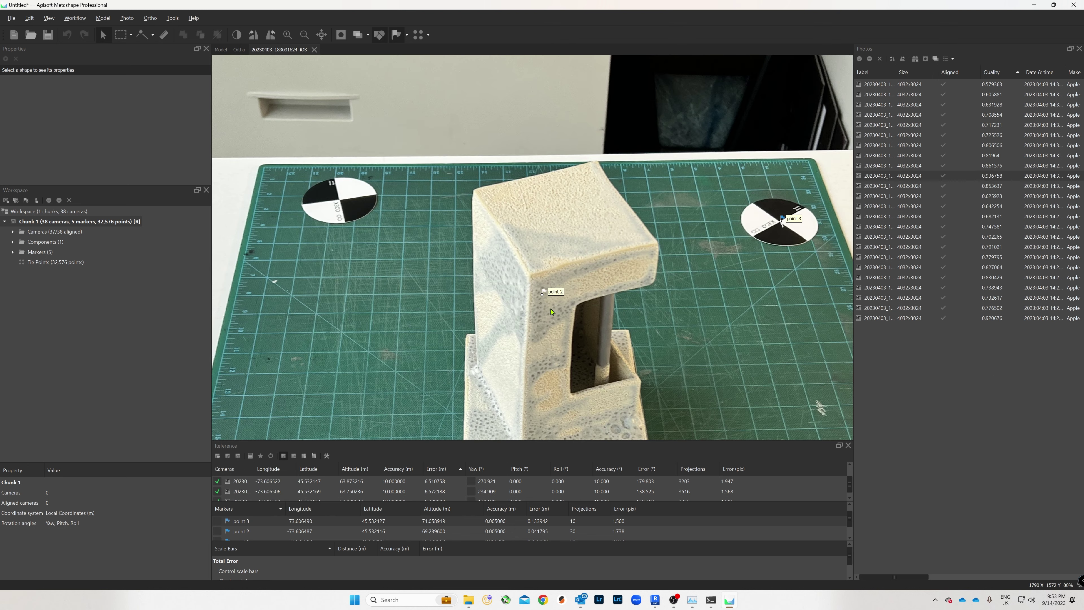
key("Page_Down")
scroll(535, 251, "up", 5)
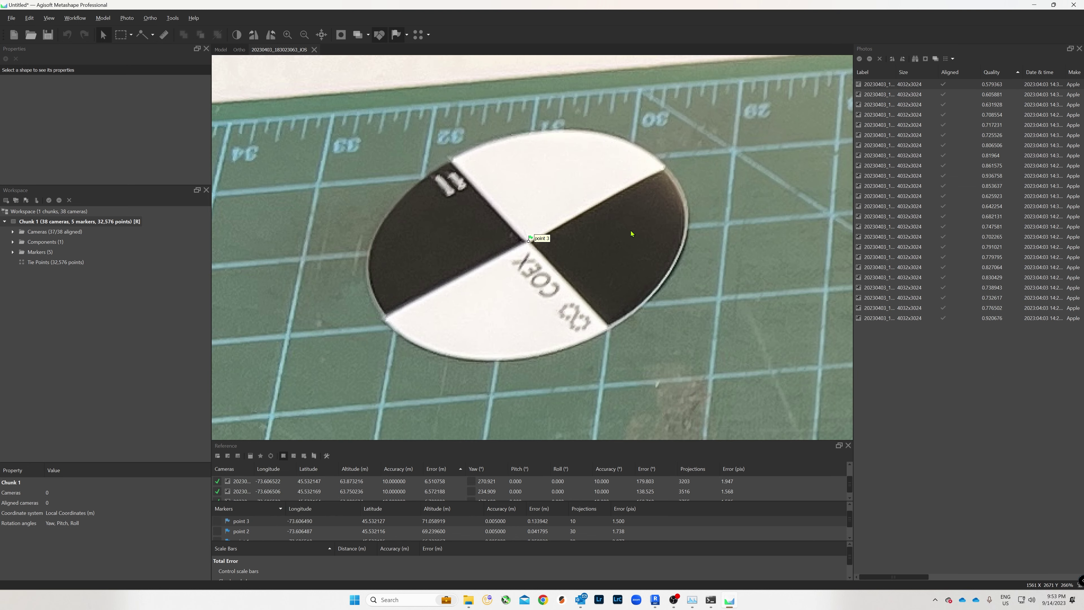
key("Page_Down")
key("Page_Down")
key("Page_Down")
key("Page_Down")
key("Page_Down")
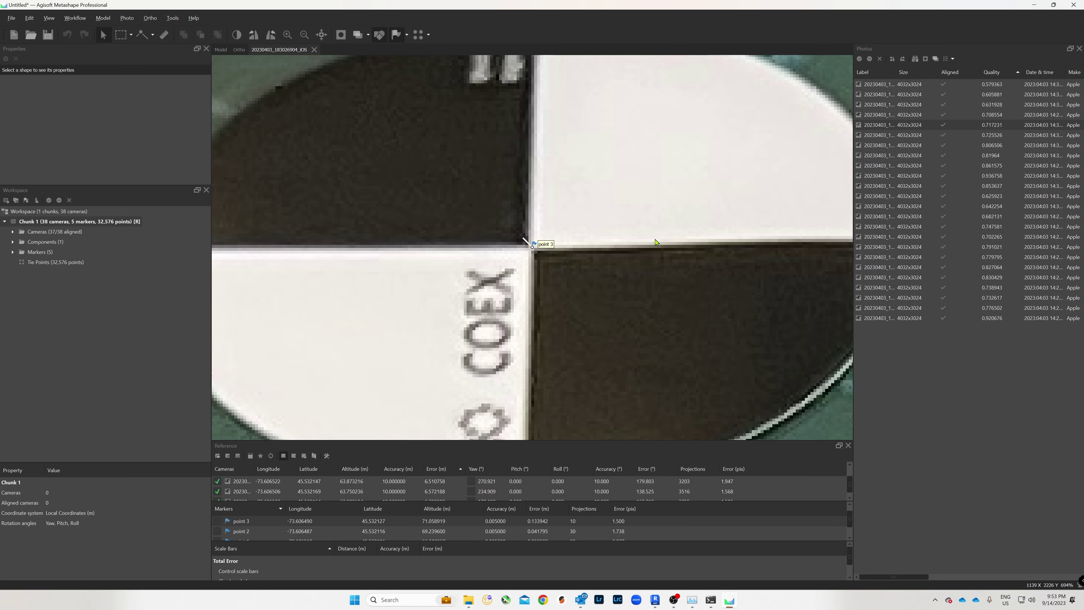
key("Page_Down")
key("Page_Down")
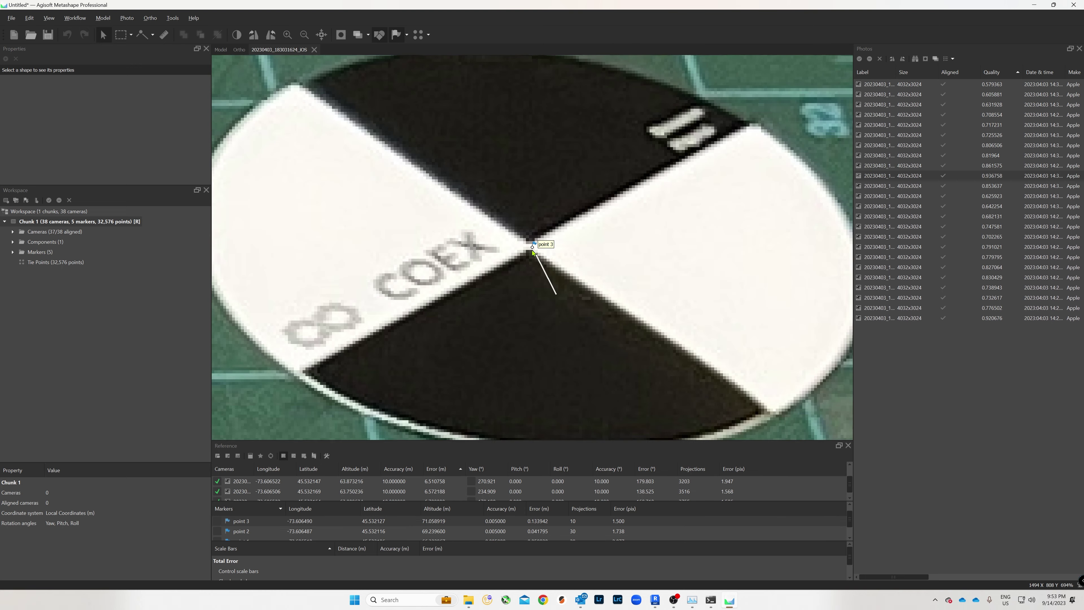
mouse_move(532, 246)
left_mouse_down()
mouse_move(545, 233)
mouse_move(504, 271)
mouse_move(510, 254)
left_mouse_up()
key("Page_Down")
key("Page_Down")
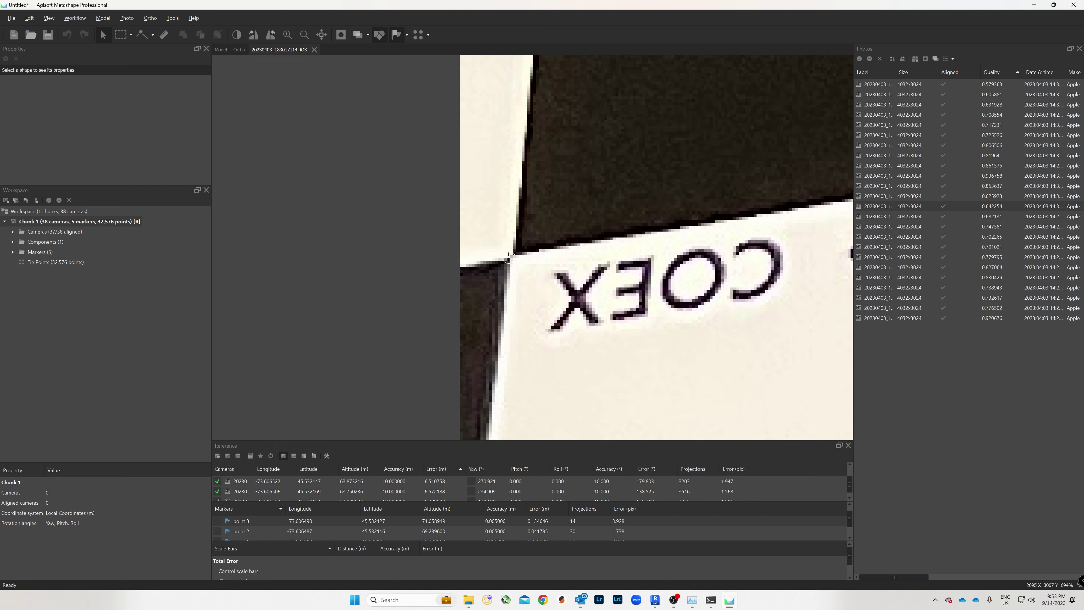
Pin point 3 onto the checker target's centre in two more photos.
key("Page_Down")
key("Page_Down")
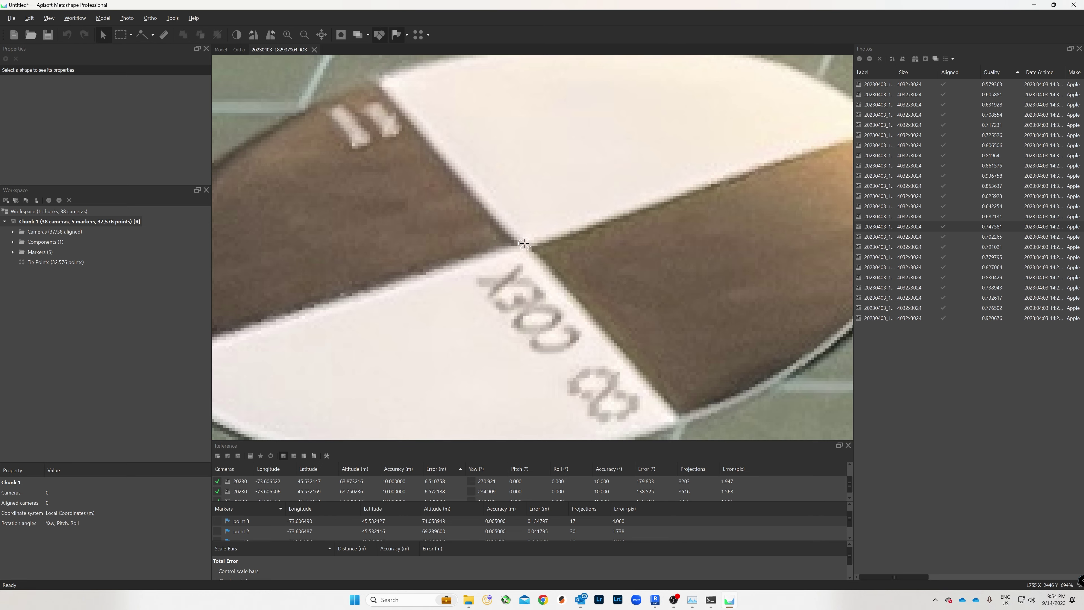
key("Page_Down")
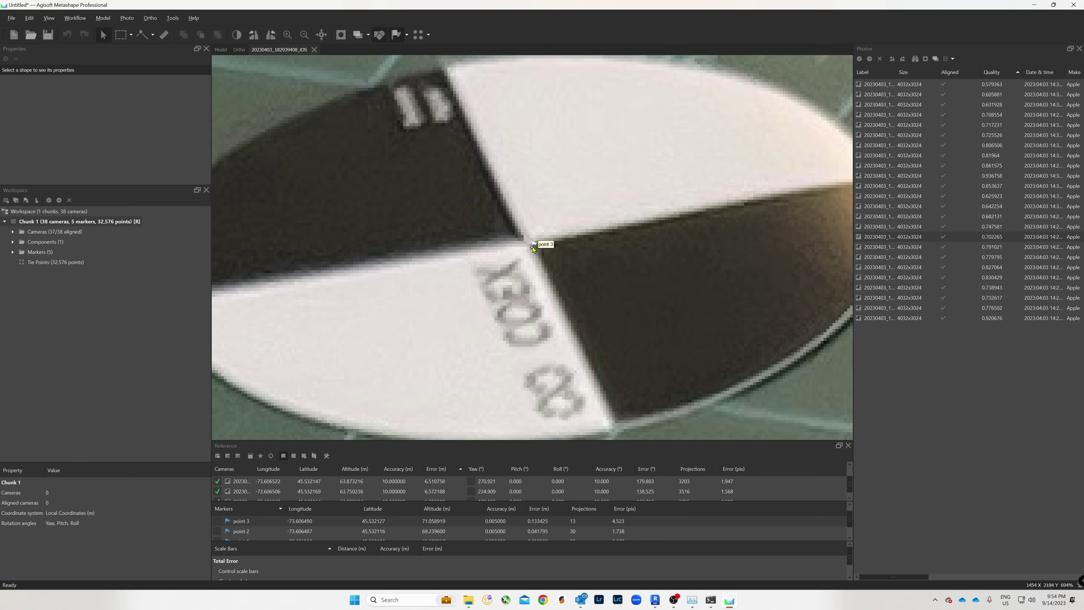
left_click_drag(533, 247, 525, 240)
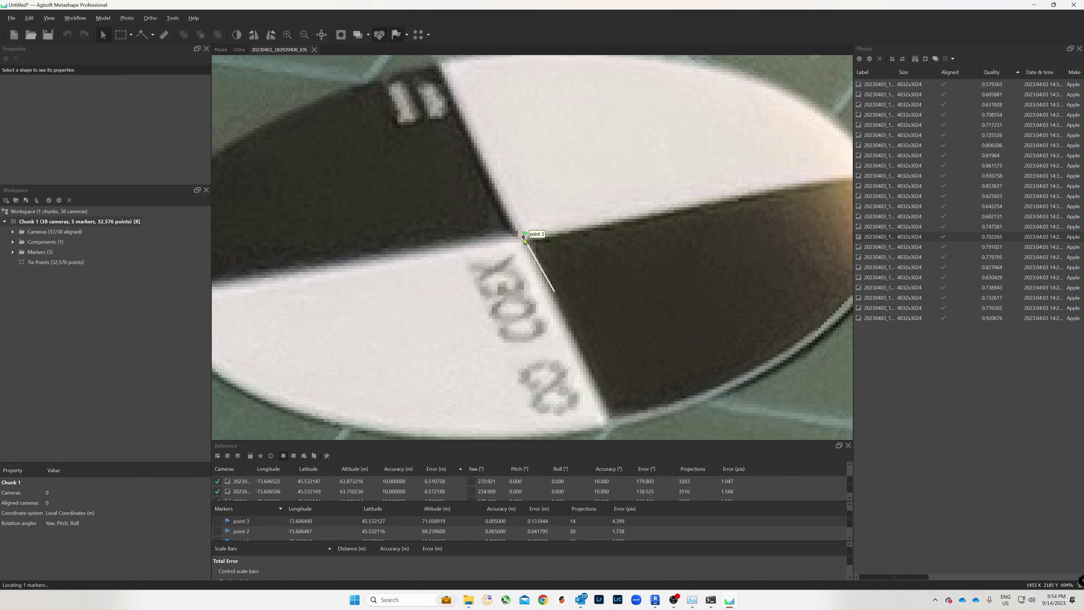
key("Page_Down")
key("Page_Down")
key("Page_Down")
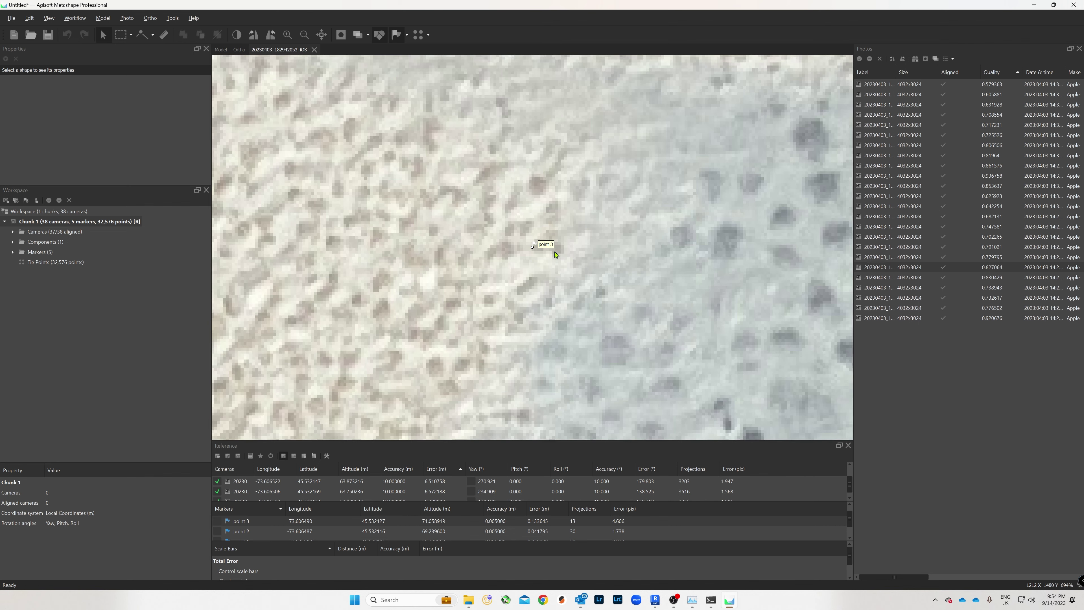
key("Page_Down")
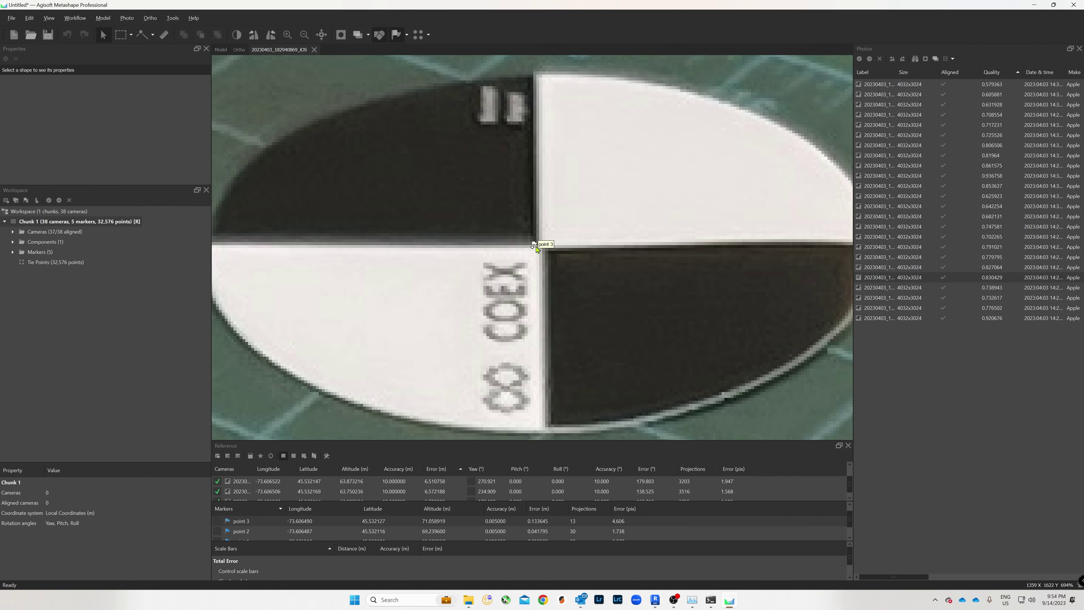
left_click_drag(533, 249, 535, 244)
key("Page_Down")
scroll(246, 533, "up", 1)
right_click(244, 533)
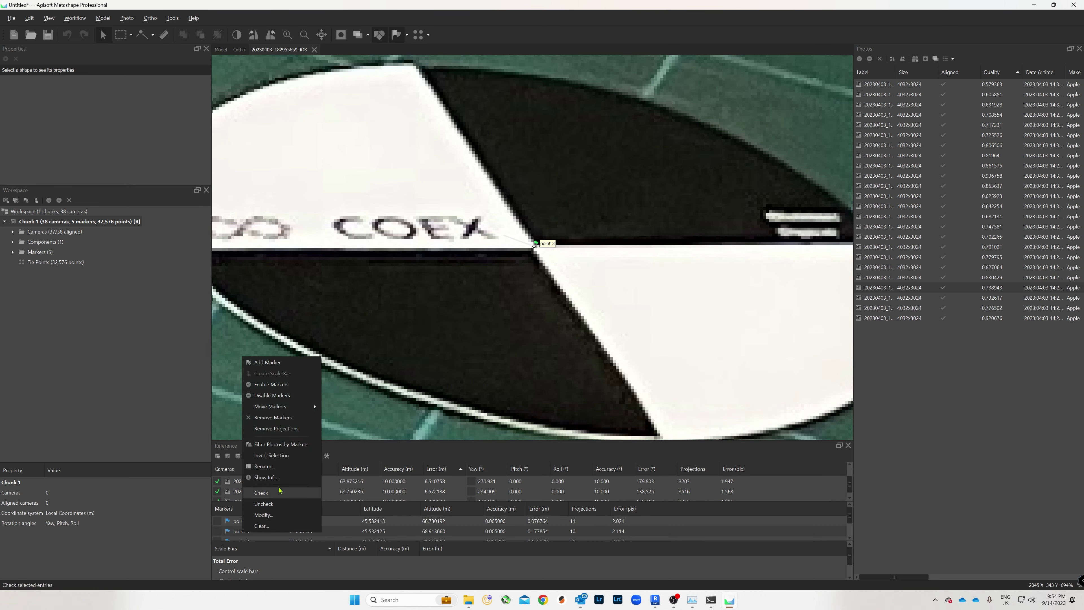
Filter photos by point 4 and drag it onto the checker target centre in three photos.
left_click(295, 445)
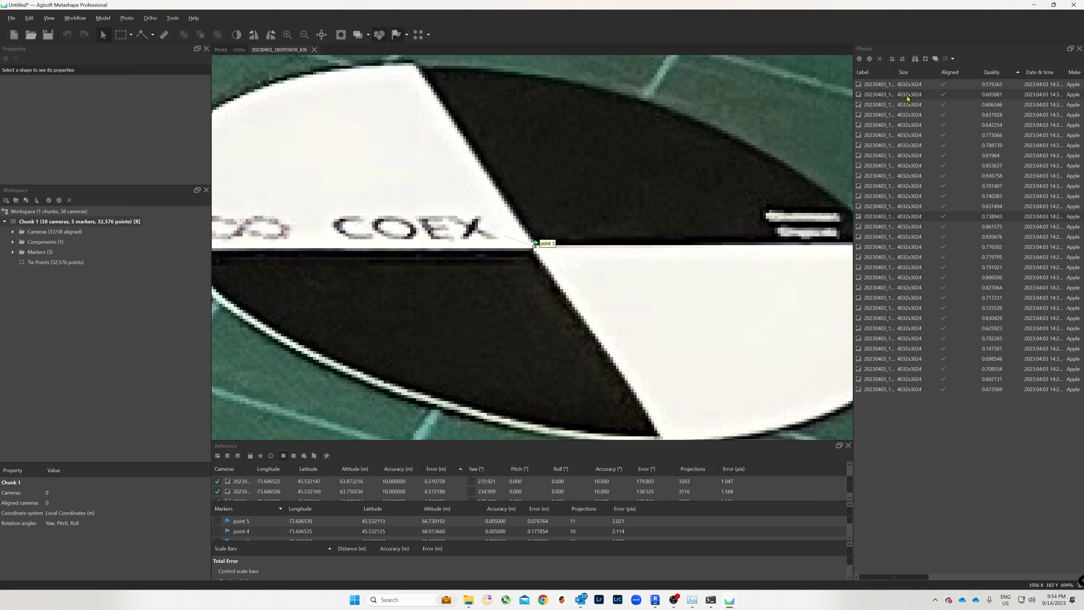
double_click(881, 216)
key("Page_Up")
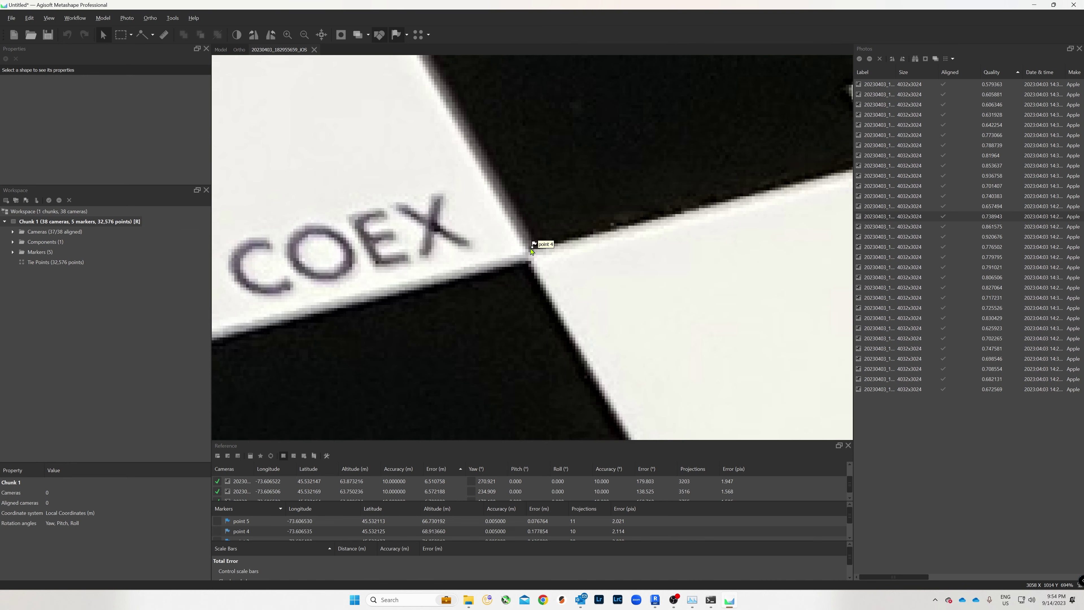
left_click_drag(534, 249, 526, 258)
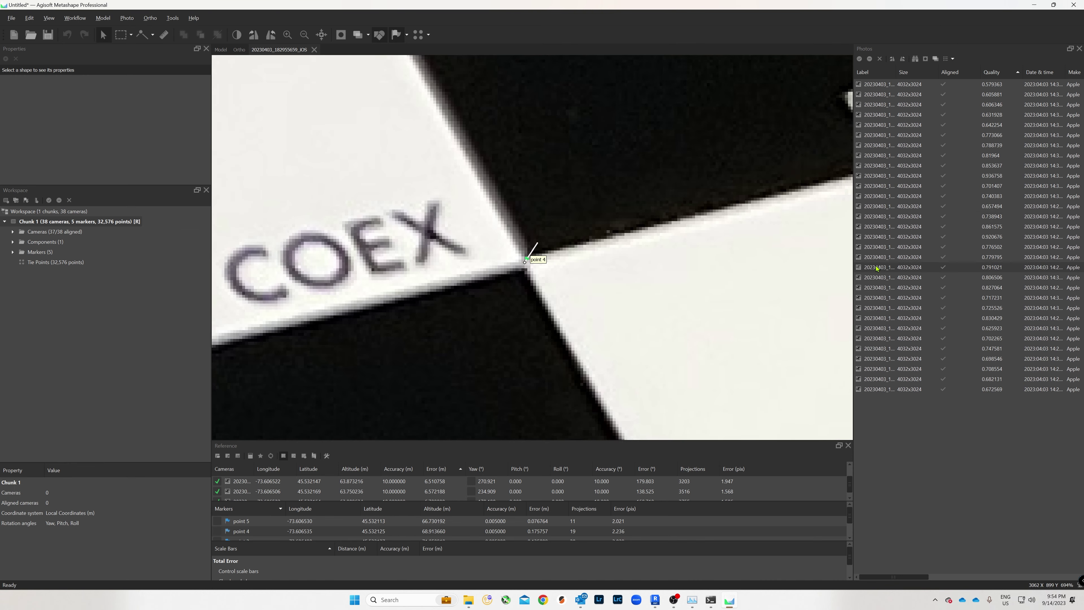
double_click(877, 267)
double_click(879, 298)
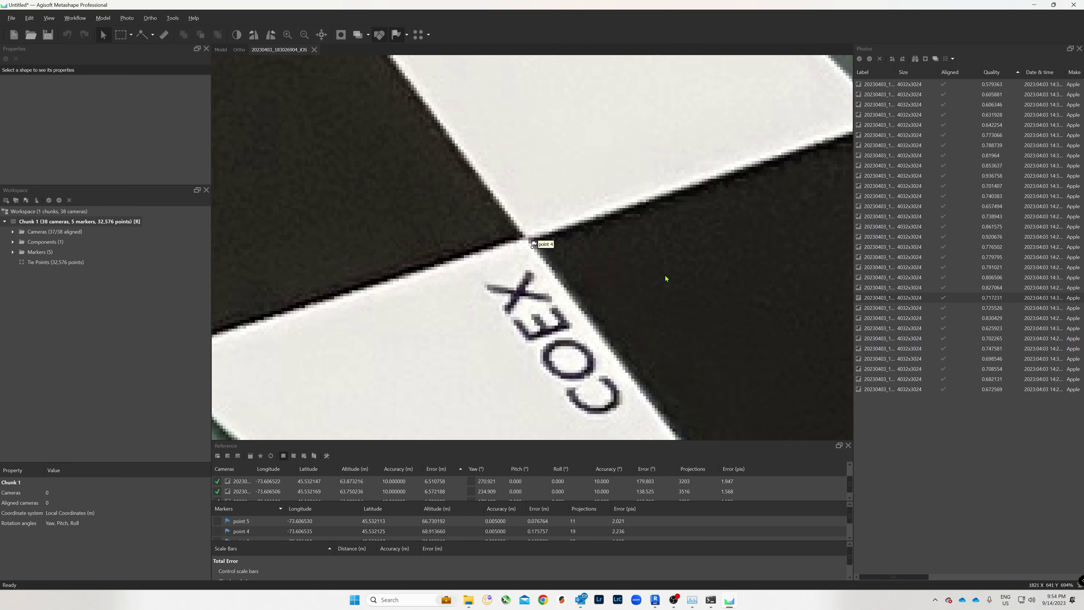
left_click_drag(533, 249, 525, 237)
double_click(883, 338)
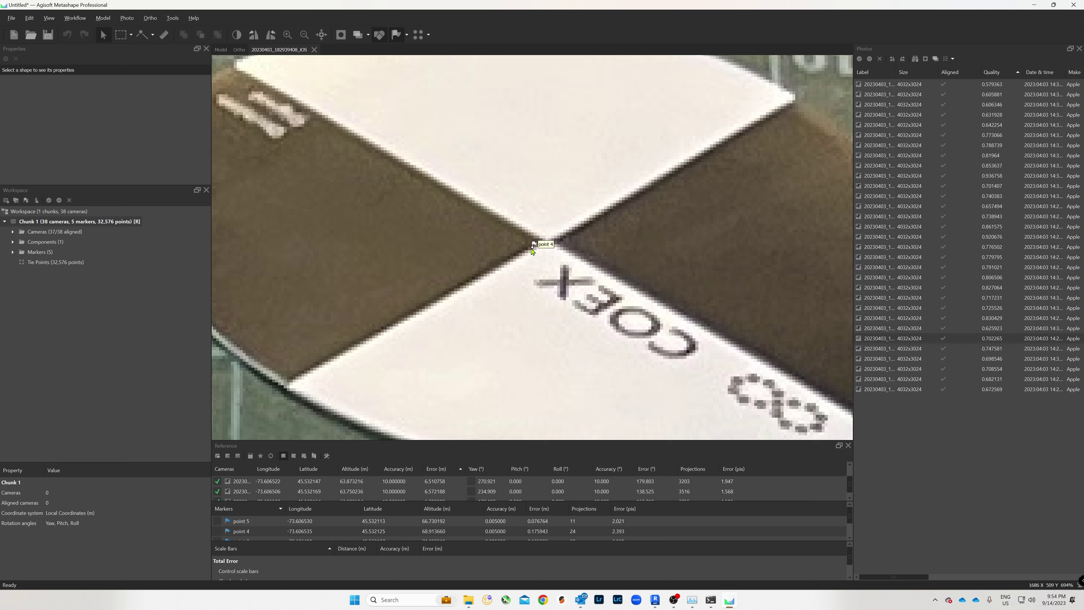
left_click_drag(533, 248, 549, 238)
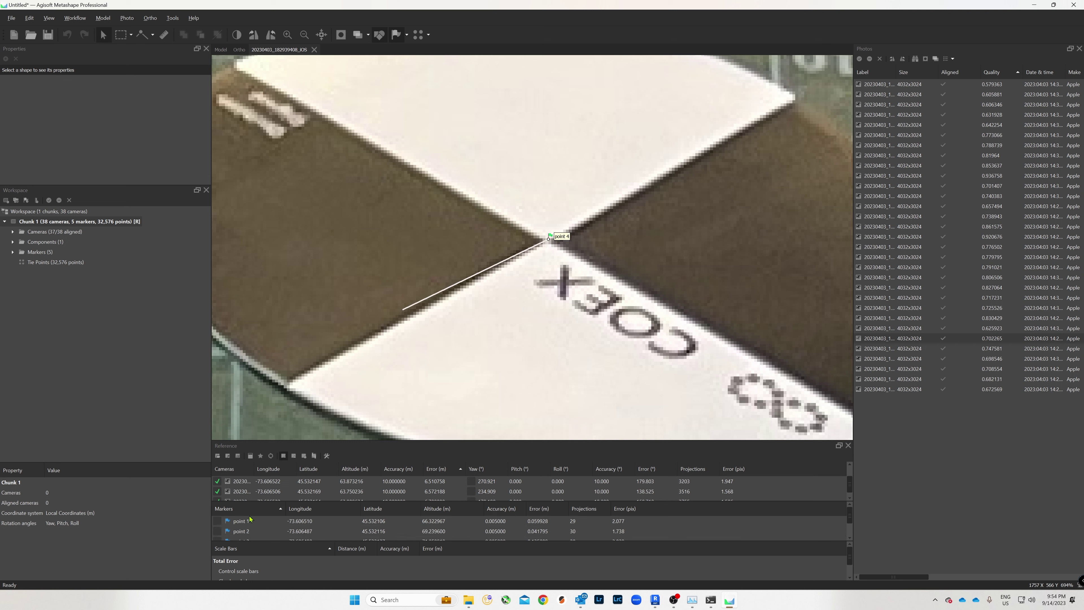
Filter photos by point 5, show Medium thumbnails, and pin it in photo 20230403_183031624_iOS.
right_click(242, 523)
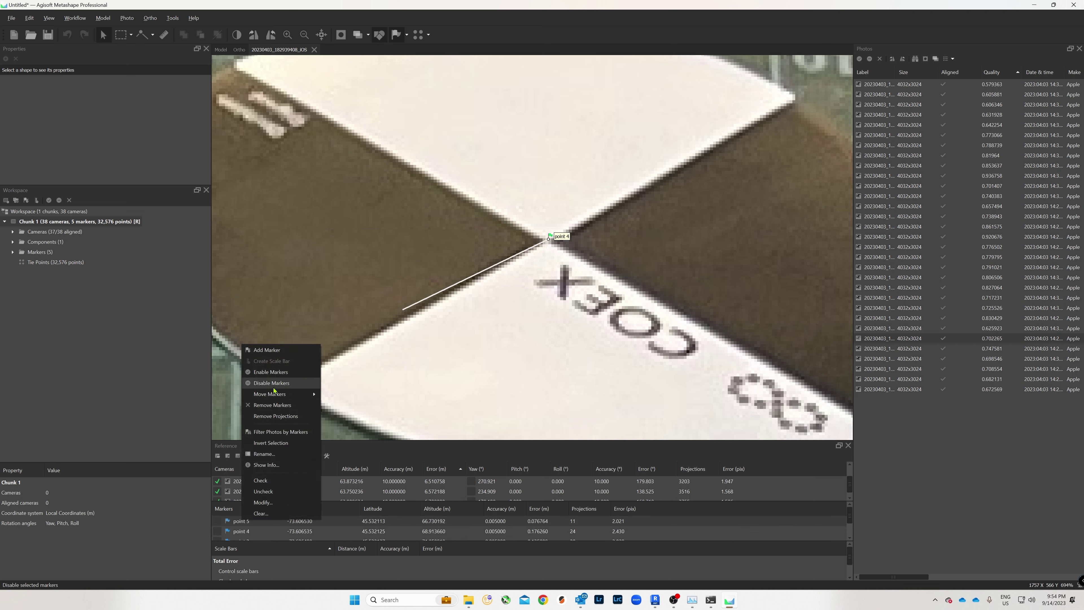
left_click(295, 432)
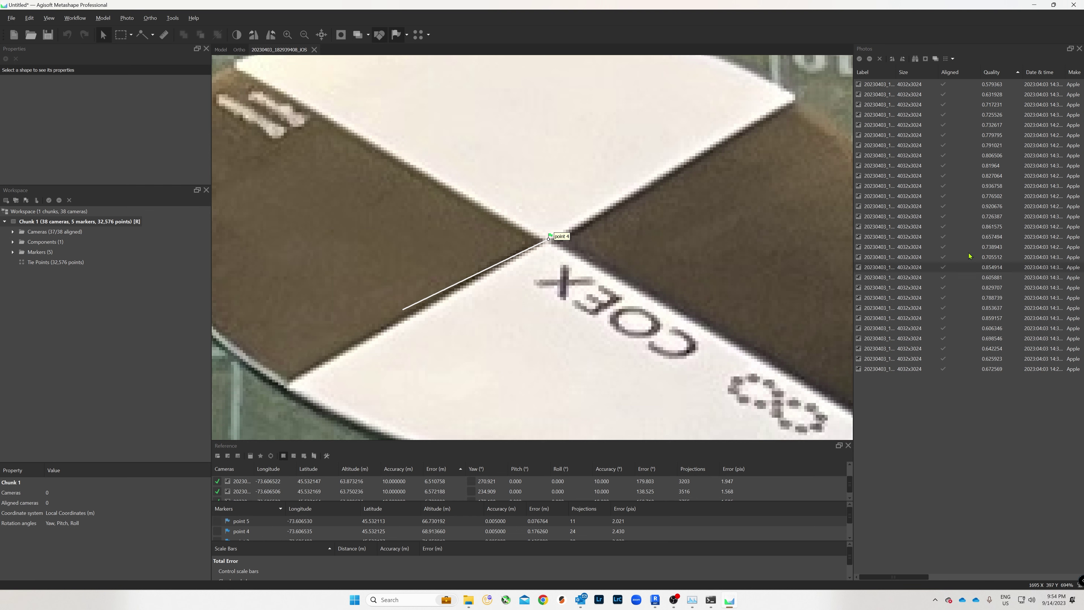
double_click(926, 165)
left_click(950, 58)
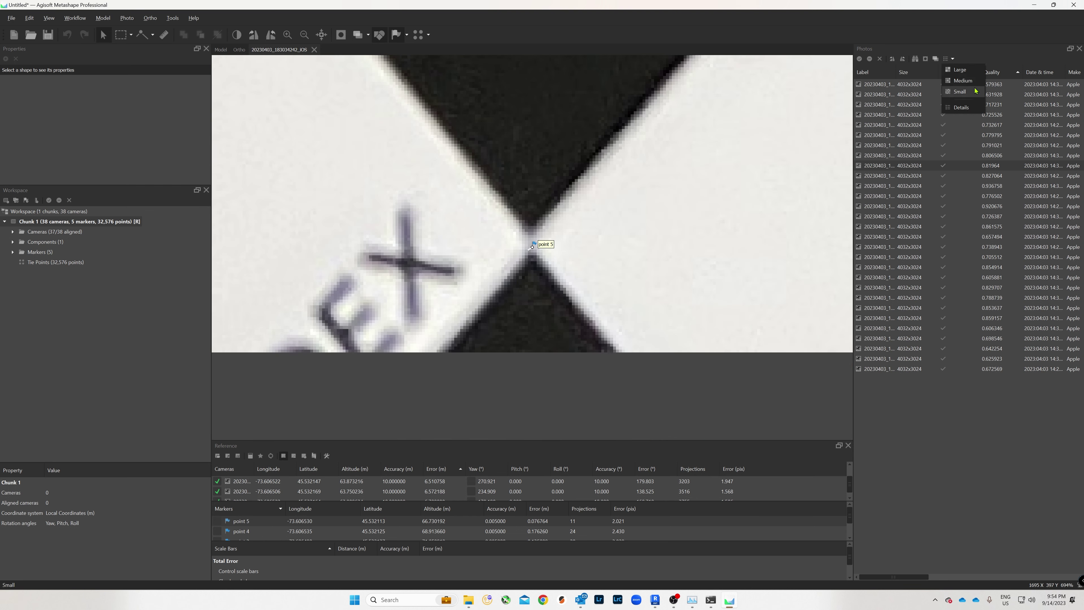
left_click(963, 80)
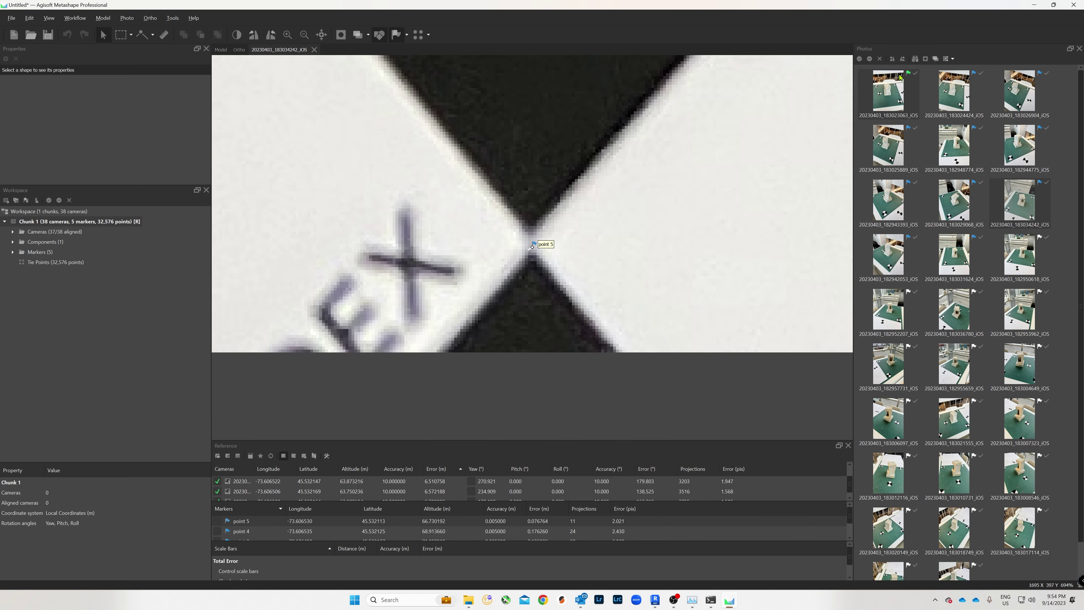
double_click(959, 240)
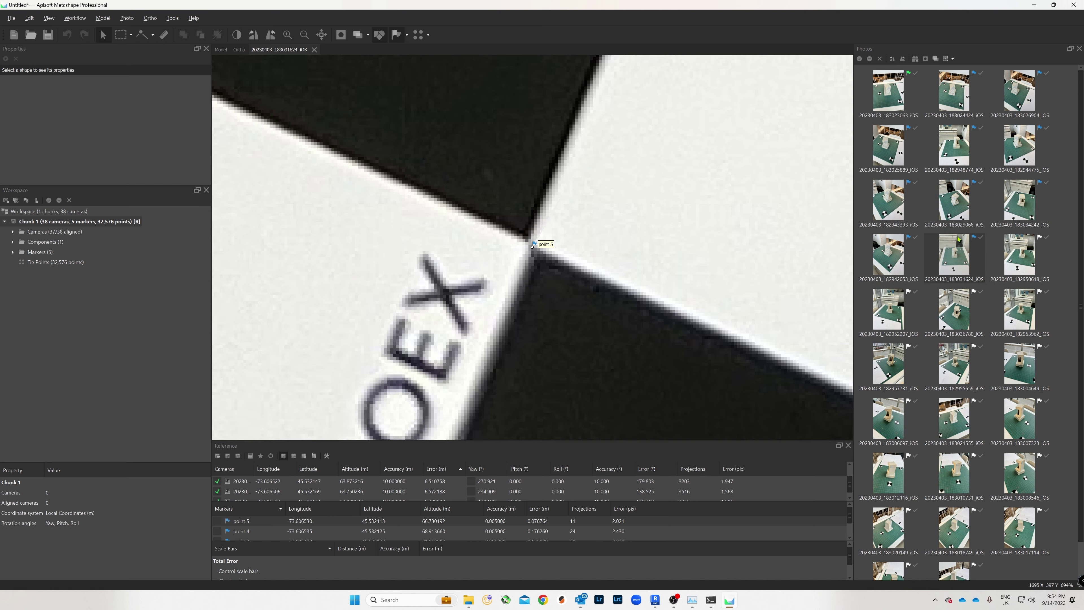
scroll(535, 243, "up", 2)
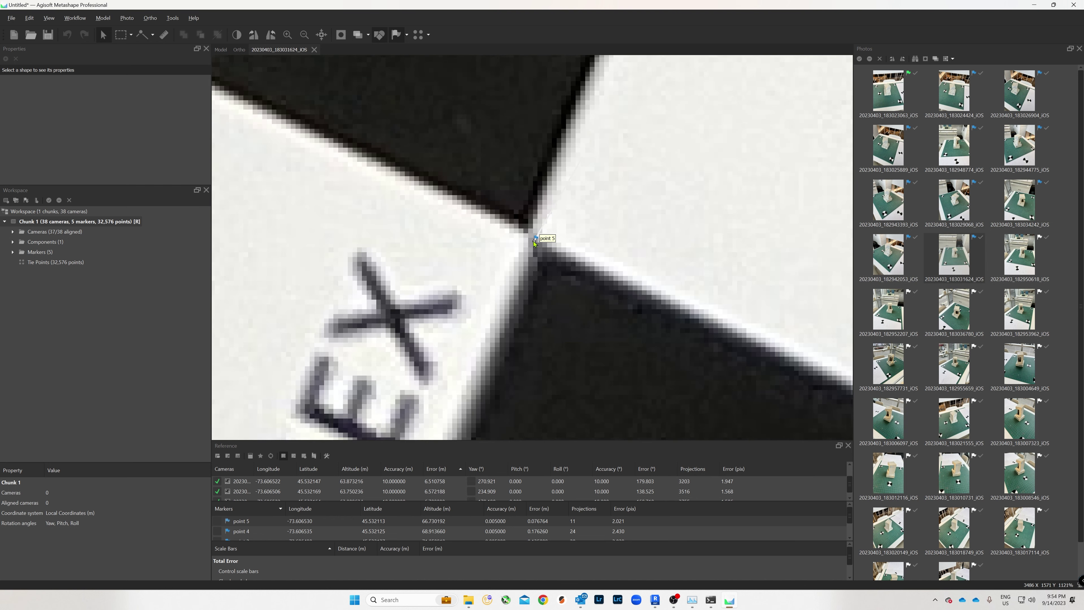
left_click_drag(534, 244, 534, 237)
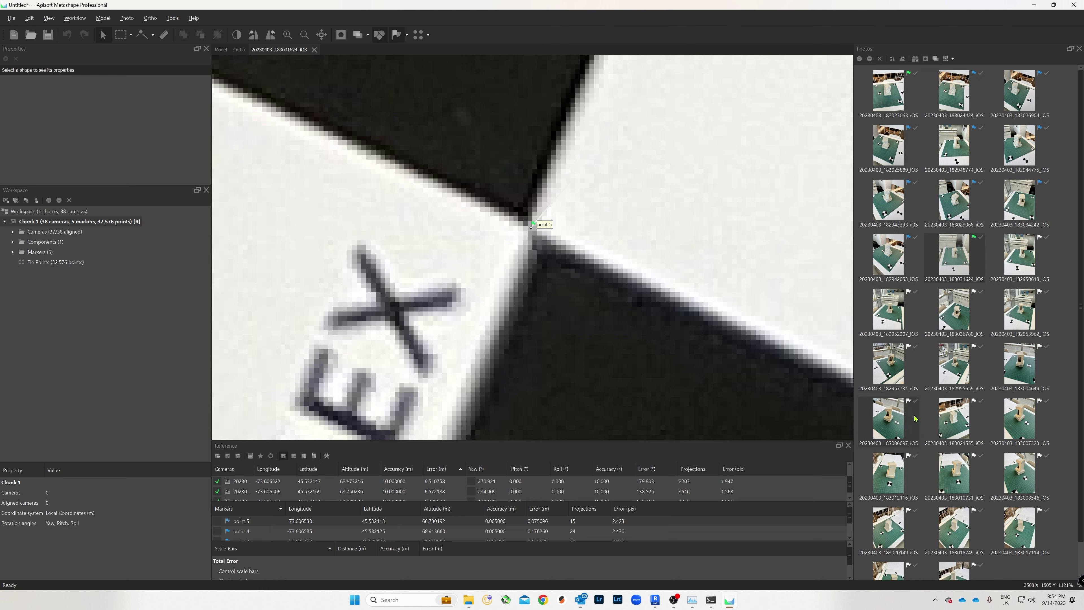
Pin point 5 on the target in photo 20230403_183021555_iOS and browse neighbouring photos.
double_click(954, 420)
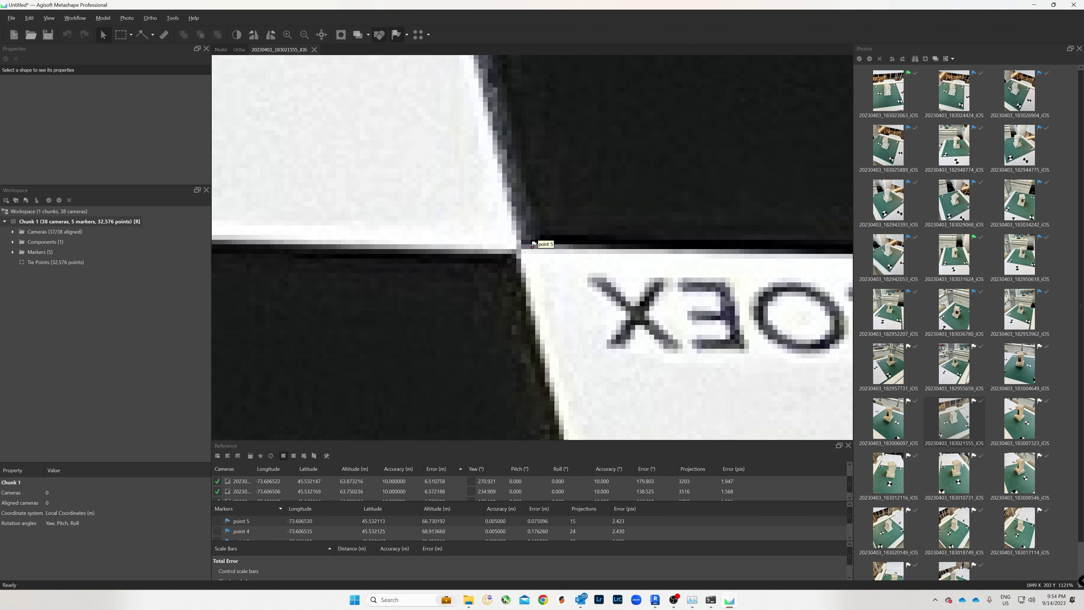
left_click_drag(534, 246, 507, 233)
double_click(1017, 410)
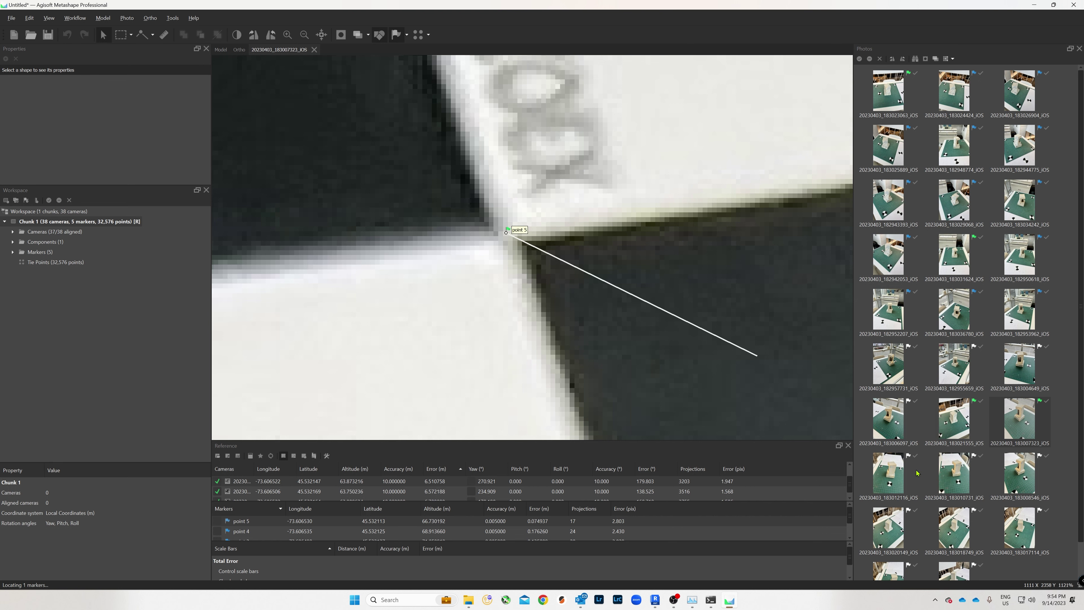
double_click(891, 468)
scroll(518, 256, "down", 3)
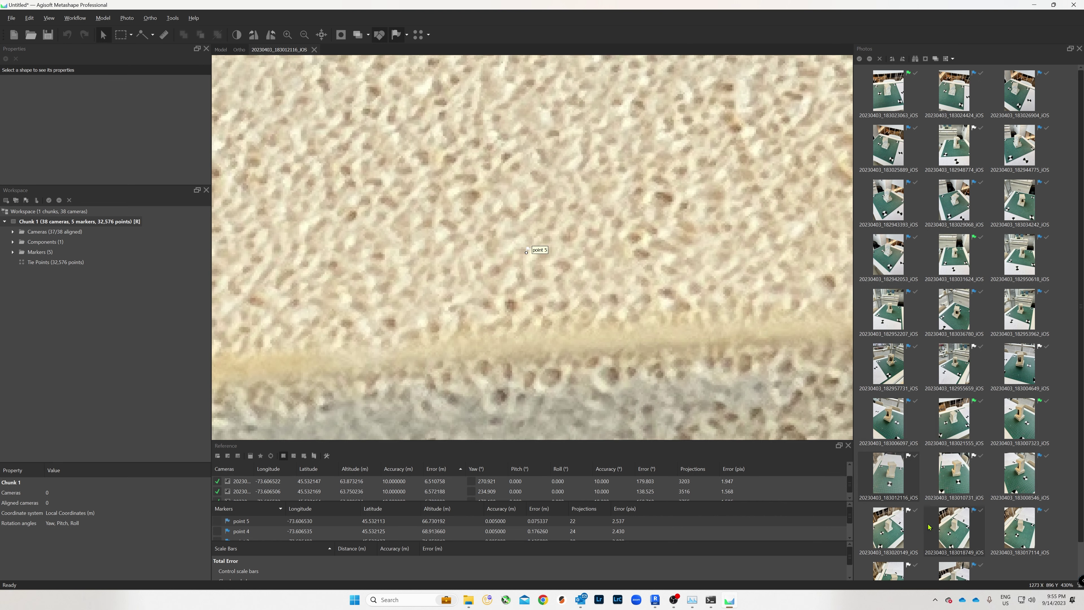
key("Page_Down")
scroll(536, 237, "down", 5)
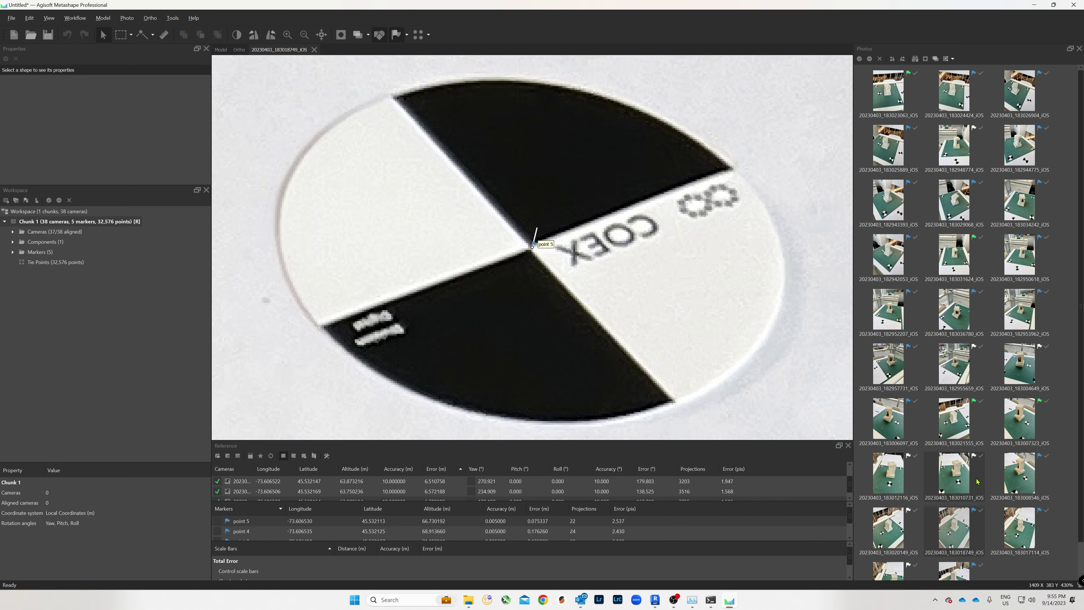
scroll(954, 278, "down", 1)
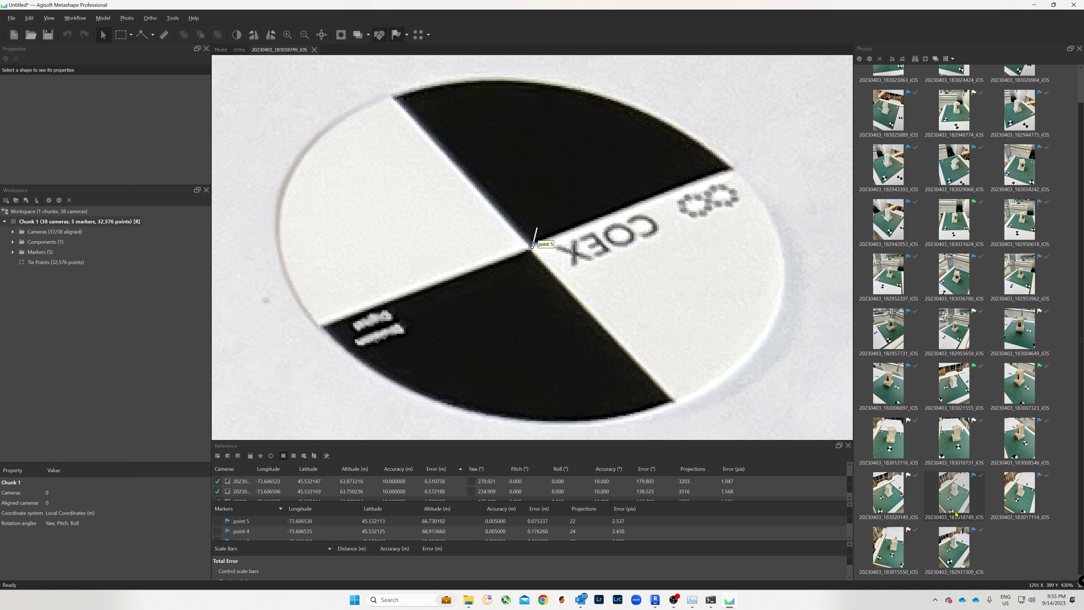
Pin point 5 in photo 20230403_183015550_iOS and the previous photo, then enlarge the Reference table.
double_click(888, 549)
scroll(544, 259, "up", 3)
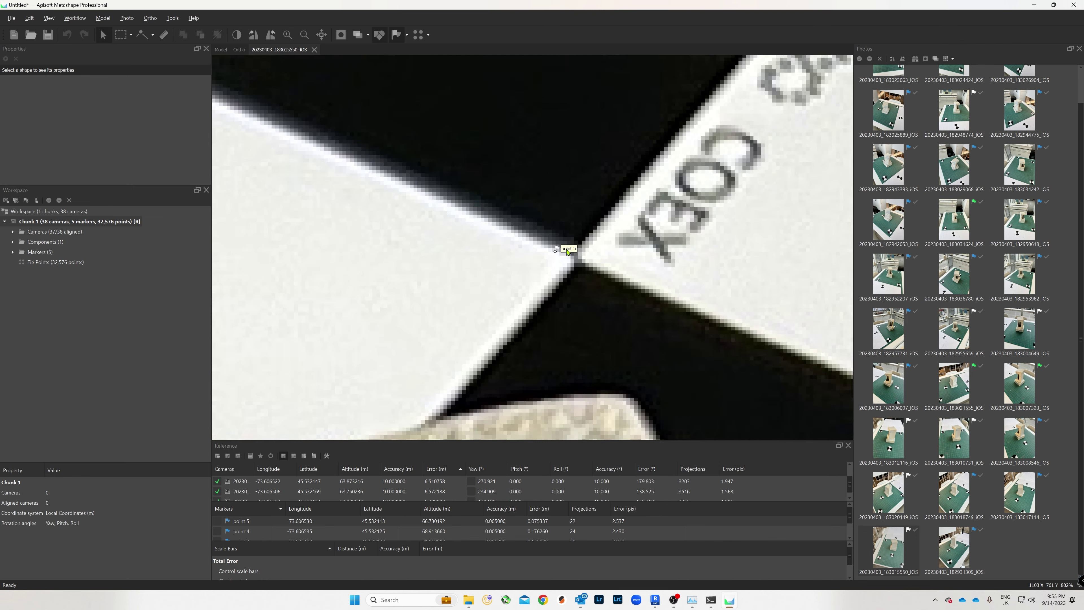
left_click_drag(555, 252, 575, 260)
key("Page_Up")
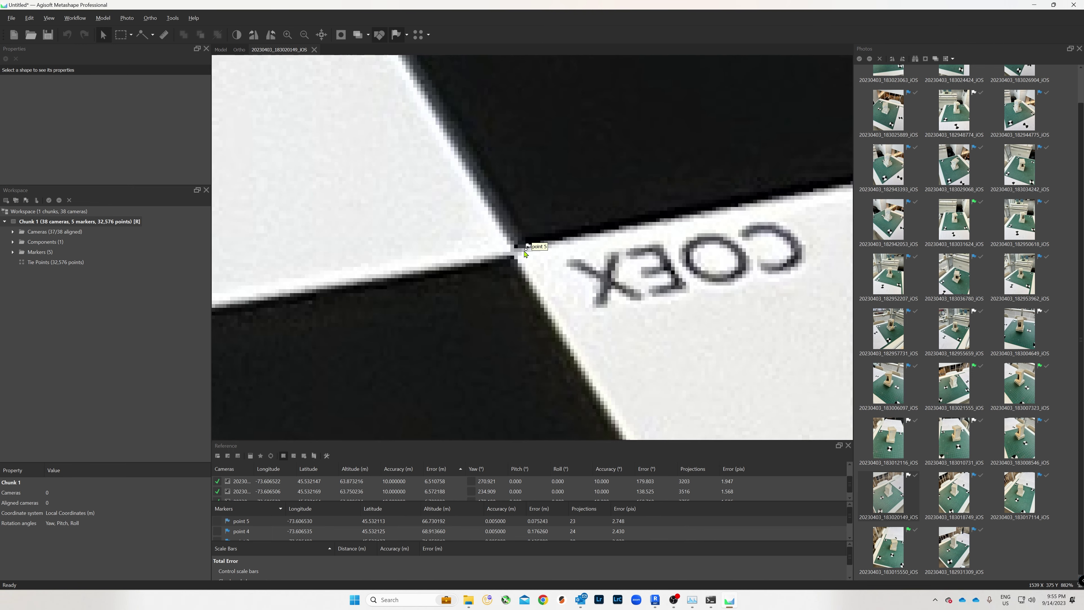
left_click_drag(525, 247, 512, 254)
left_click_drag(498, 440, 490, 157)
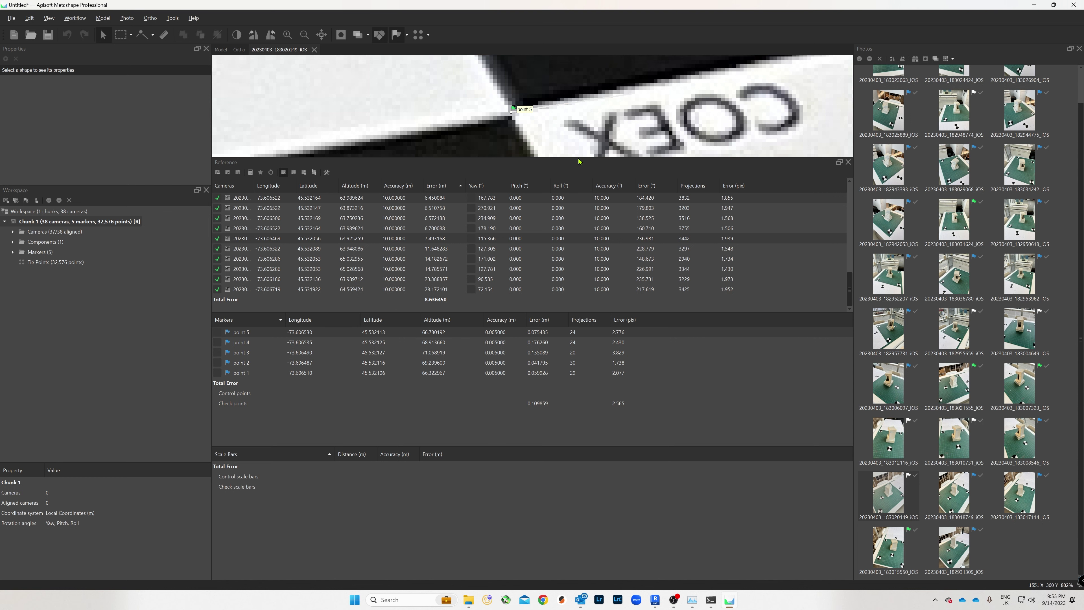
Optimize Chunk 1's cameras with Fit b1 and Fit b2 also enabled.
left_click_drag(579, 161, 566, 323)
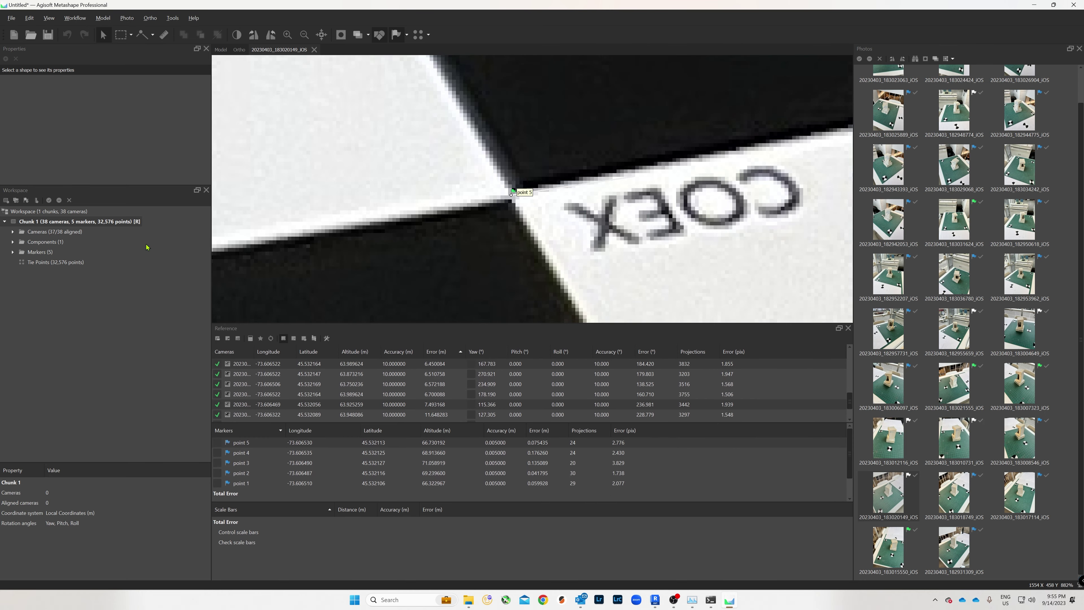
right_click(46, 224)
mouse_move(67, 339)
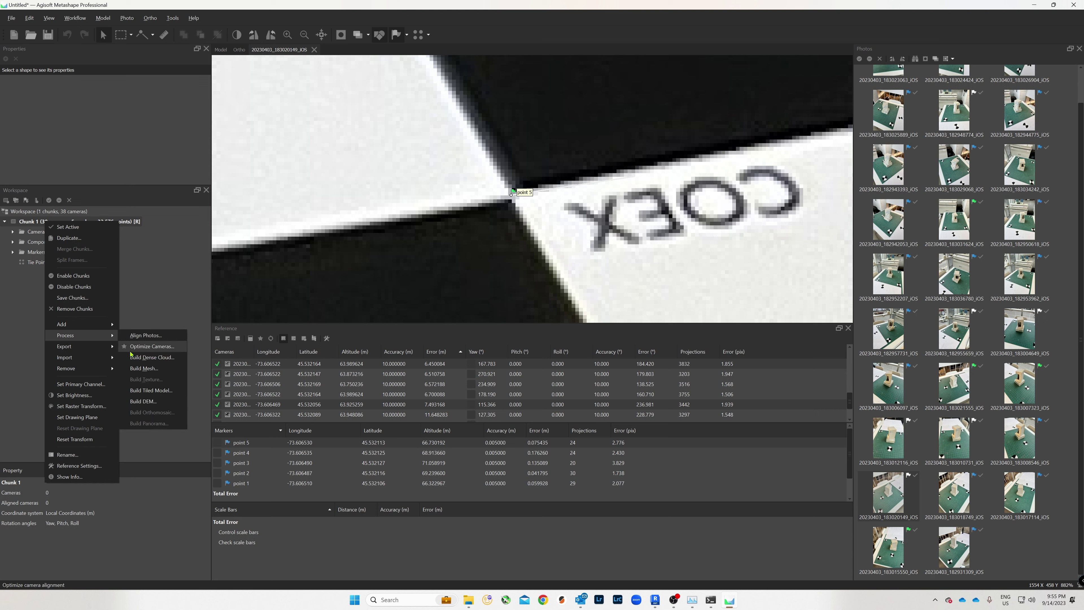
left_click(146, 347)
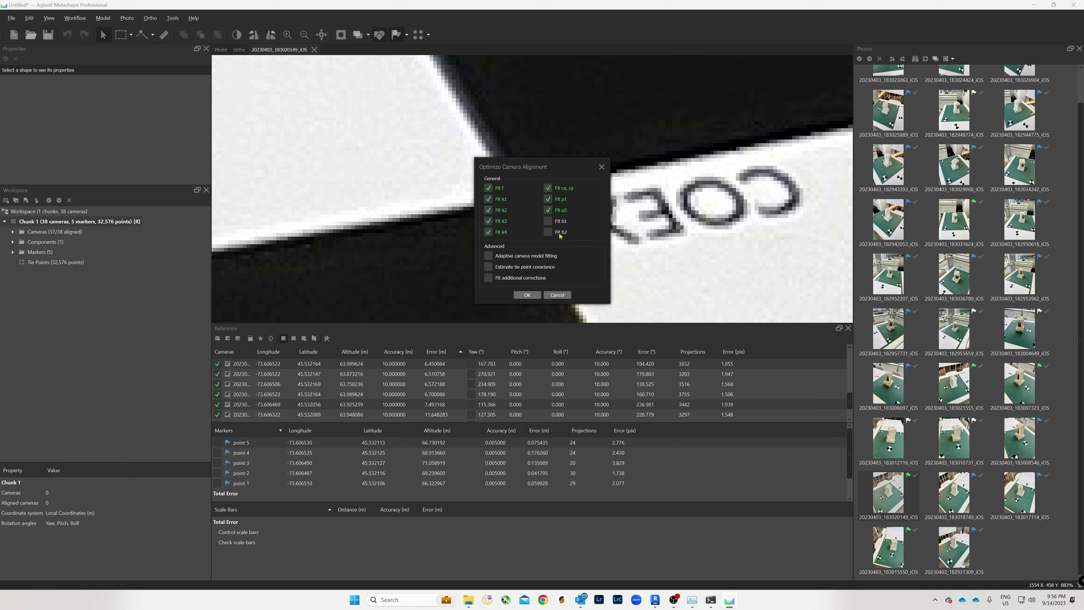
left_click(546, 233)
left_click(550, 221)
left_click(532, 297)
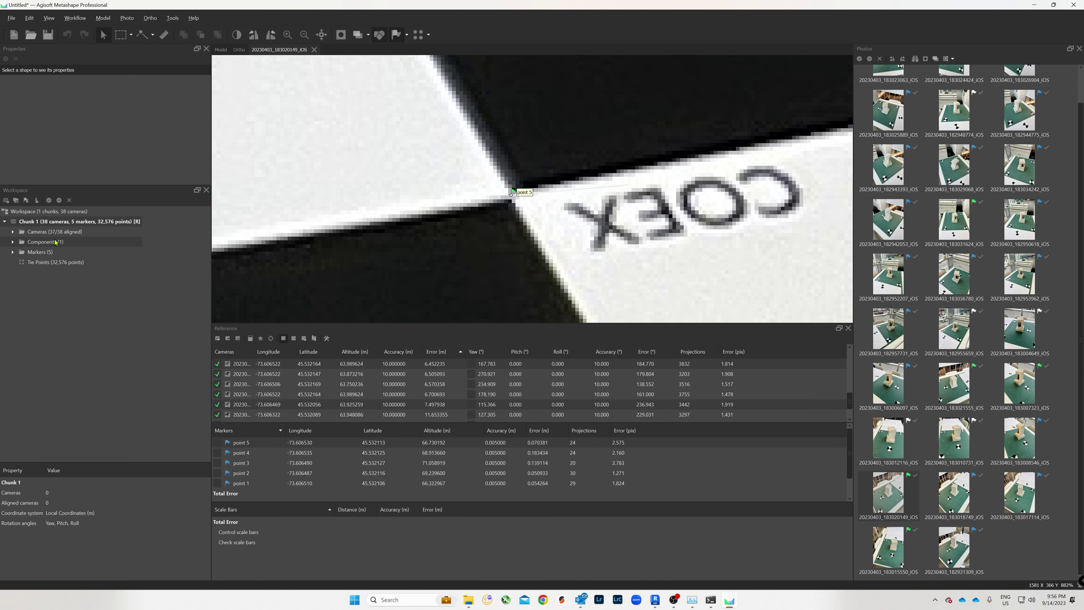
Optimize the cameras again with Adaptive camera model fitting turned on.
right_click(58, 222)
mouse_move(85, 335)
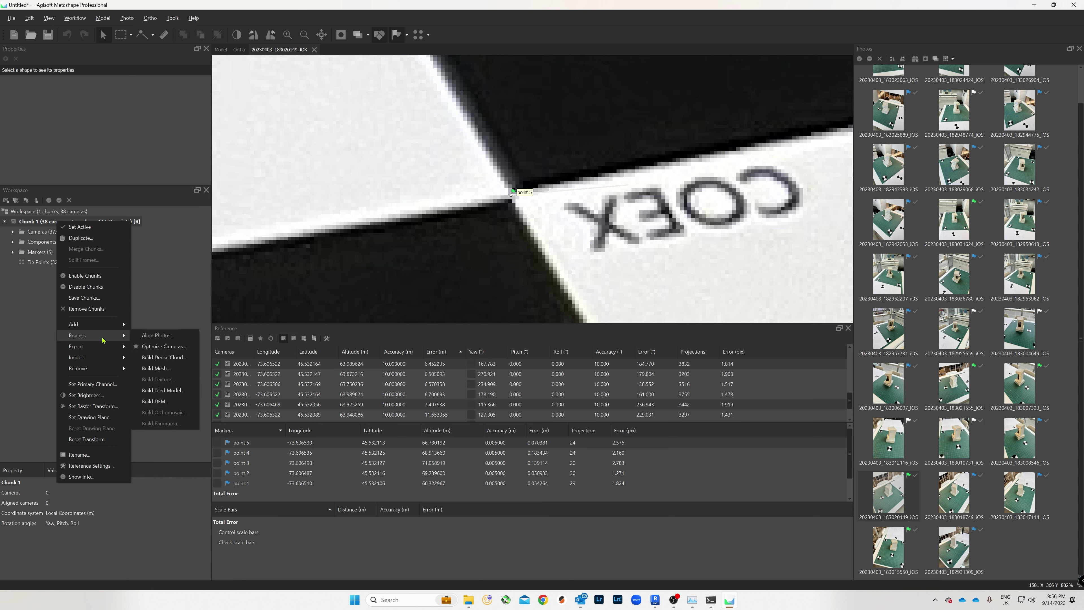
left_click(154, 346)
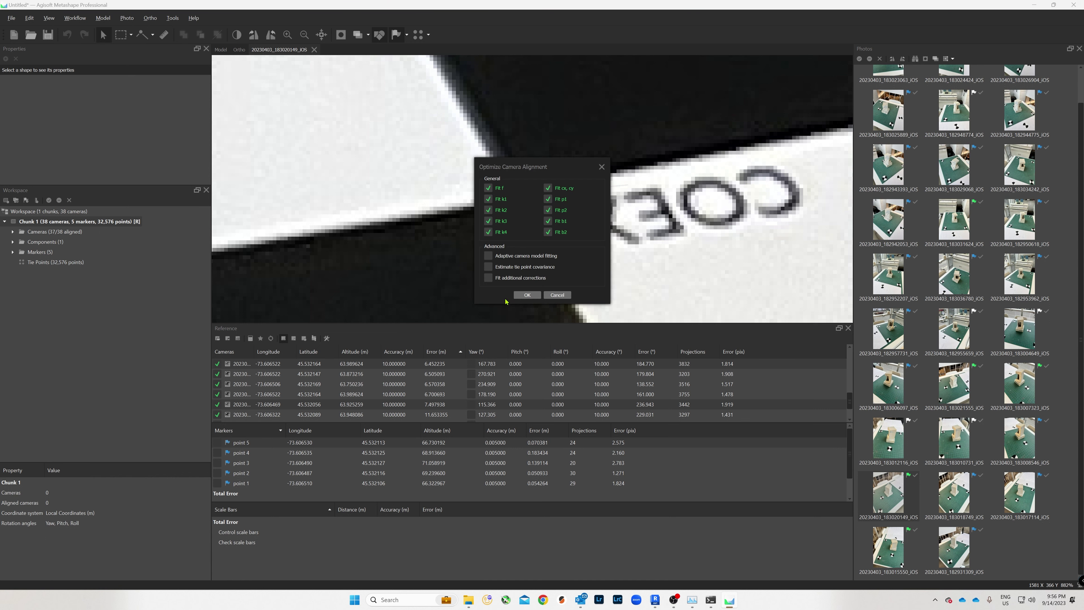
left_click(488, 256)
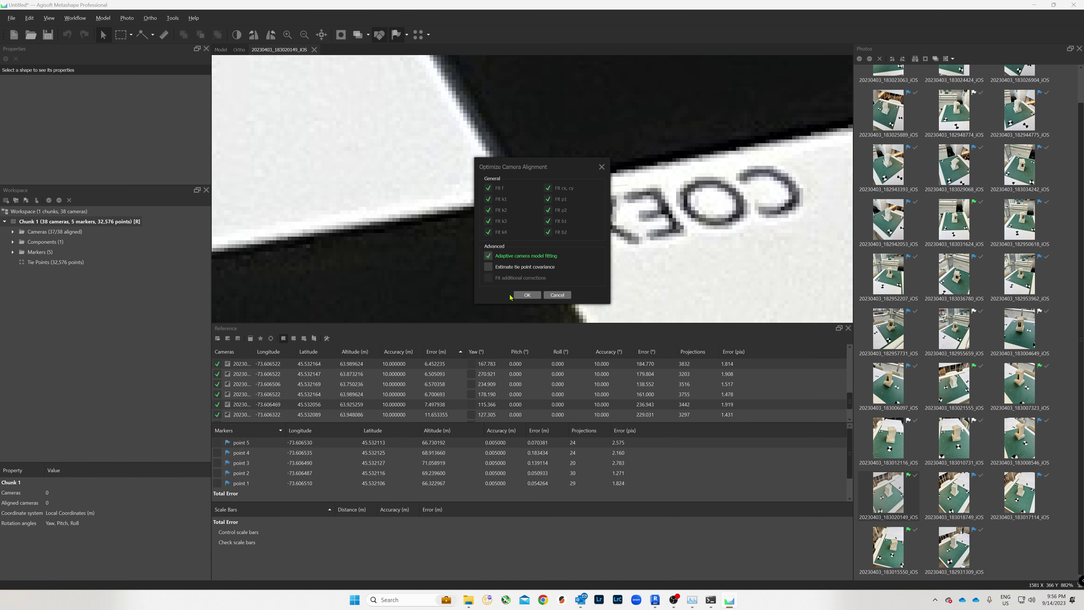
left_click(529, 295)
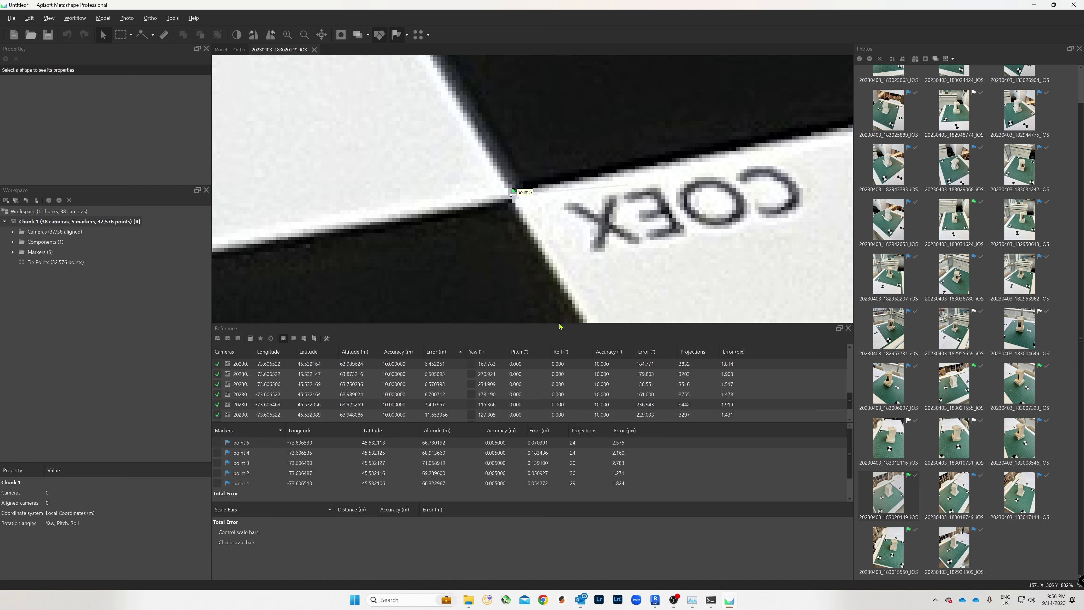
scroll(532, 194, "down", 15)
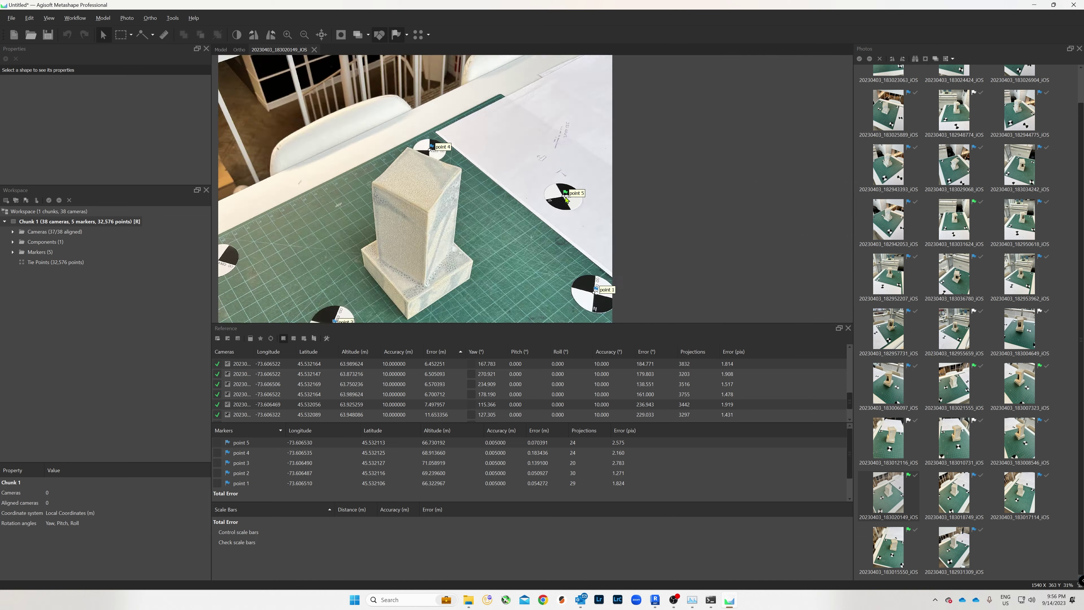
Switch to the Model view and orbit the tie-point cloud.
left_click(221, 50)
left_click_drag(454, 175, 467, 232)
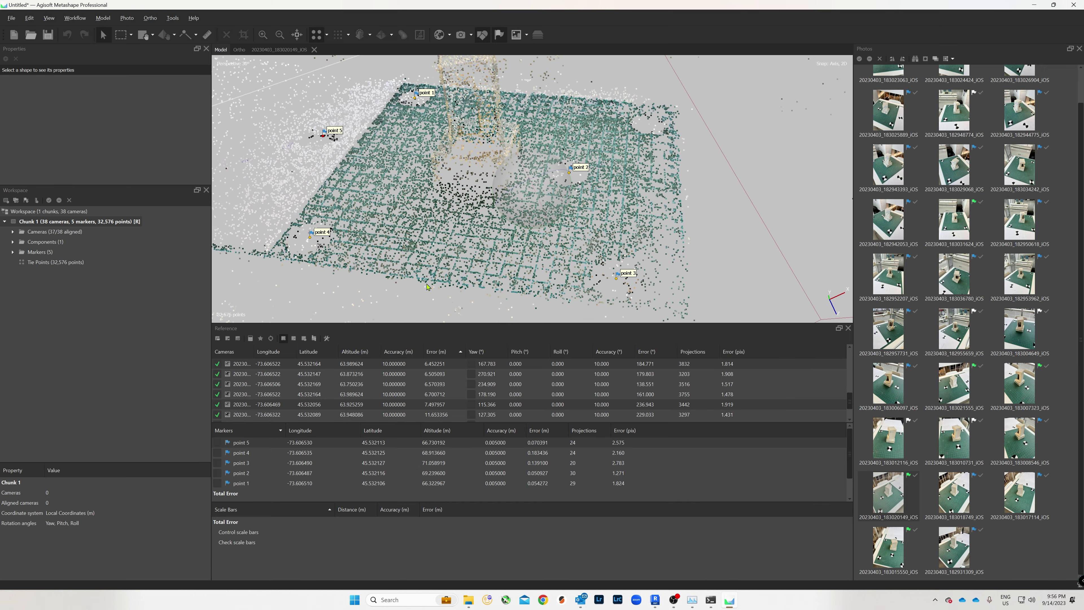
scroll(943, 73, "up", 1)
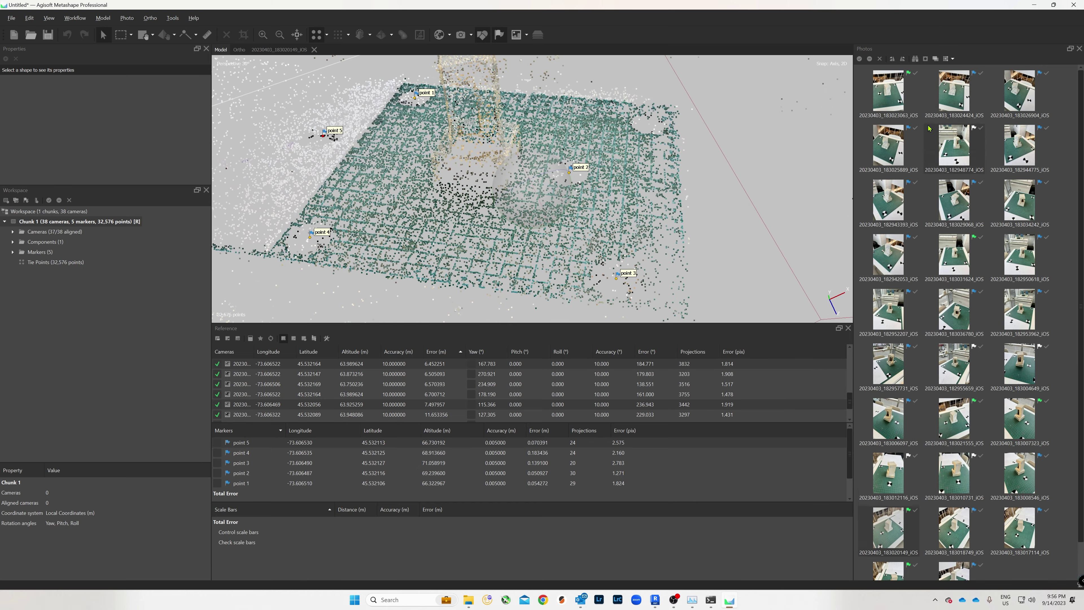
Open photo 20230403_183023063_iOS and centre the ceramic block in view.
left_click(949, 59)
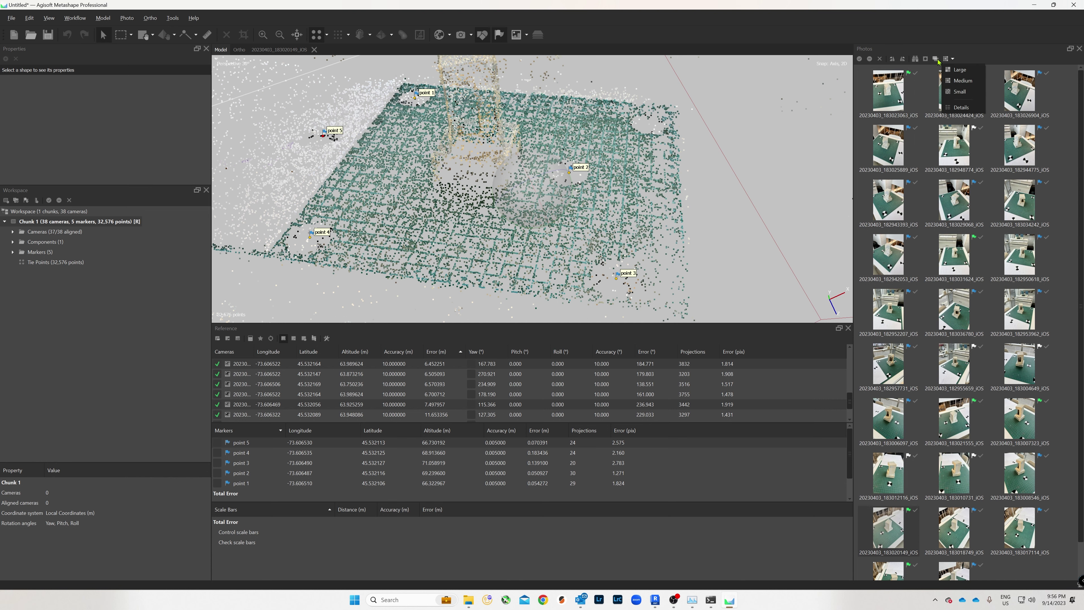
left_click(915, 58)
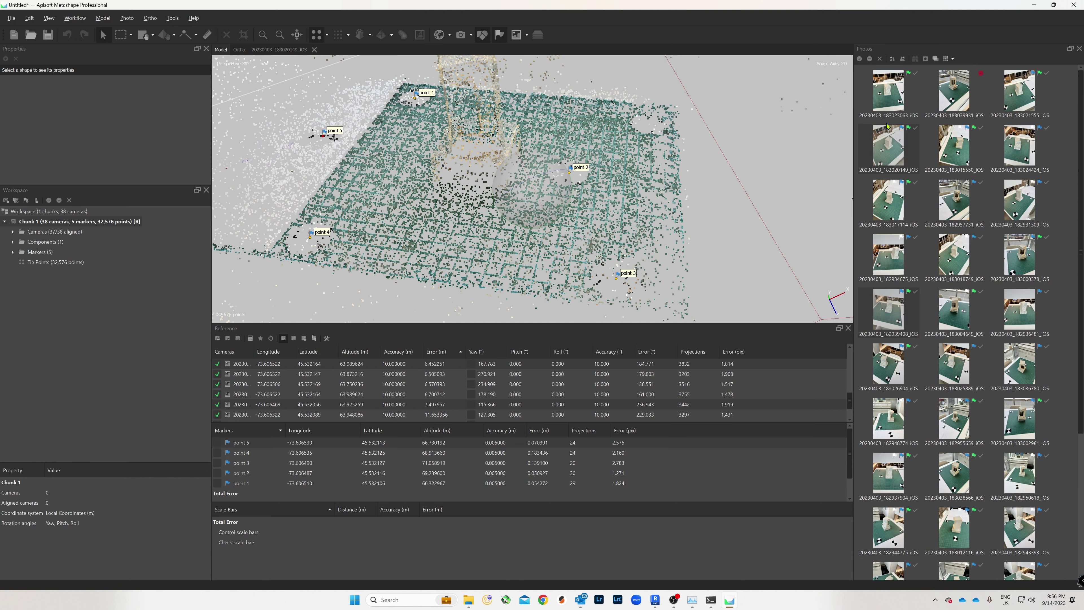
double_click(888, 91)
scroll(342, 200, "up", 4)
left_click_drag(341, 209, 365, 255)
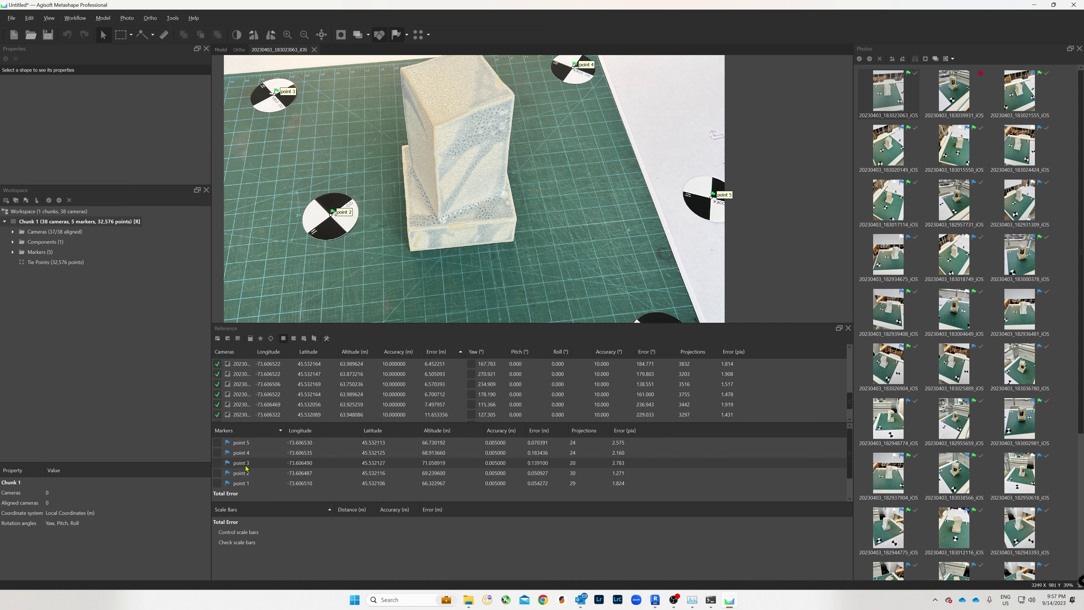
Create a point 3–point 5 scale bar and enter 0.5 in its Distance (m) field.
right_click(243, 445)
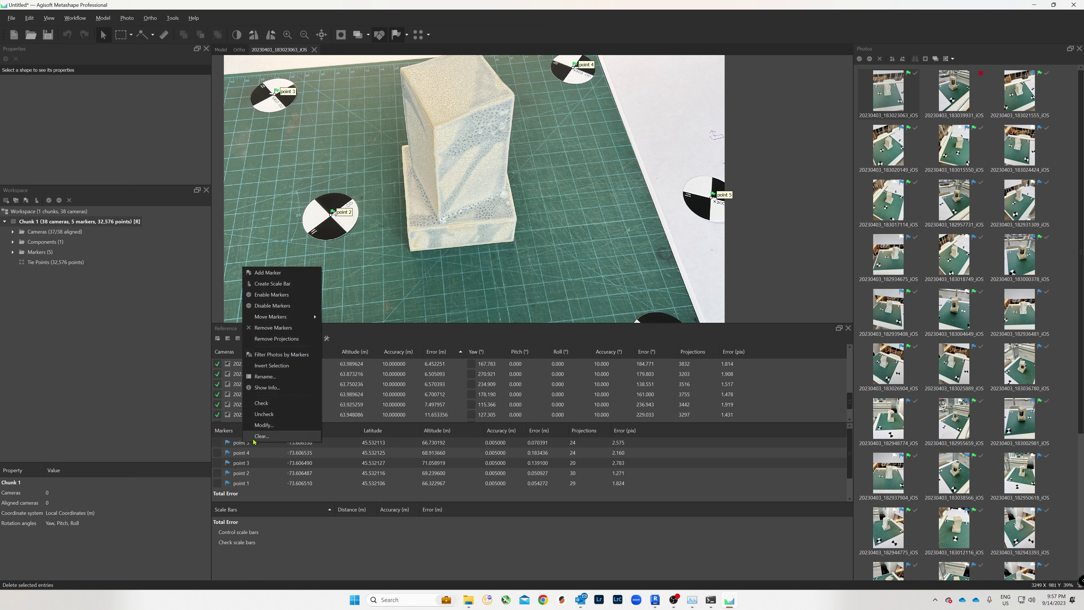
left_click(276, 285)
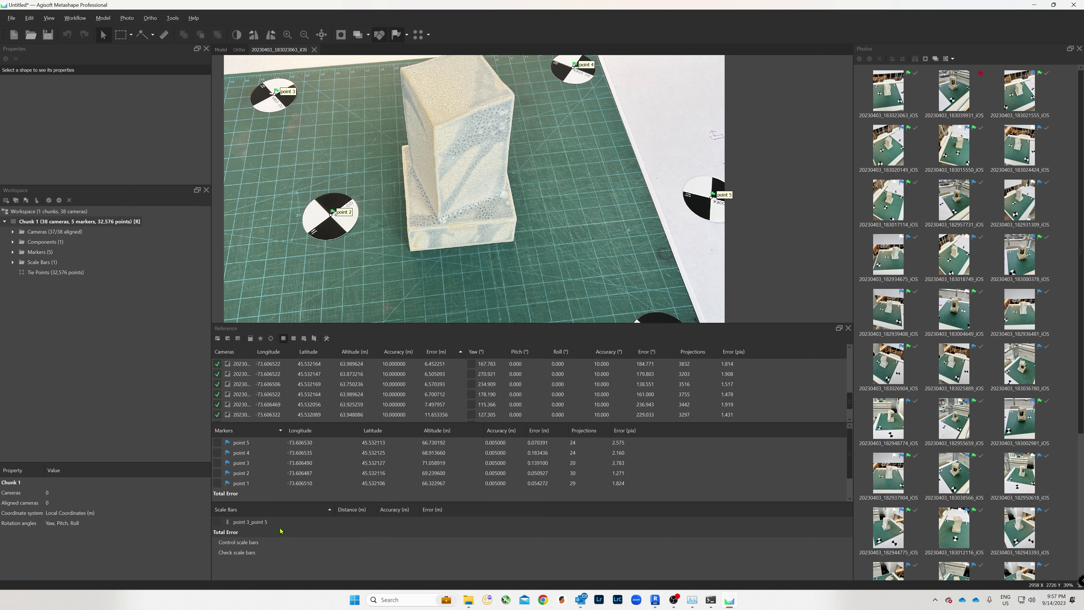
double_click(353, 522)
key("Num_Lock")
type("0.5")
key("Return")
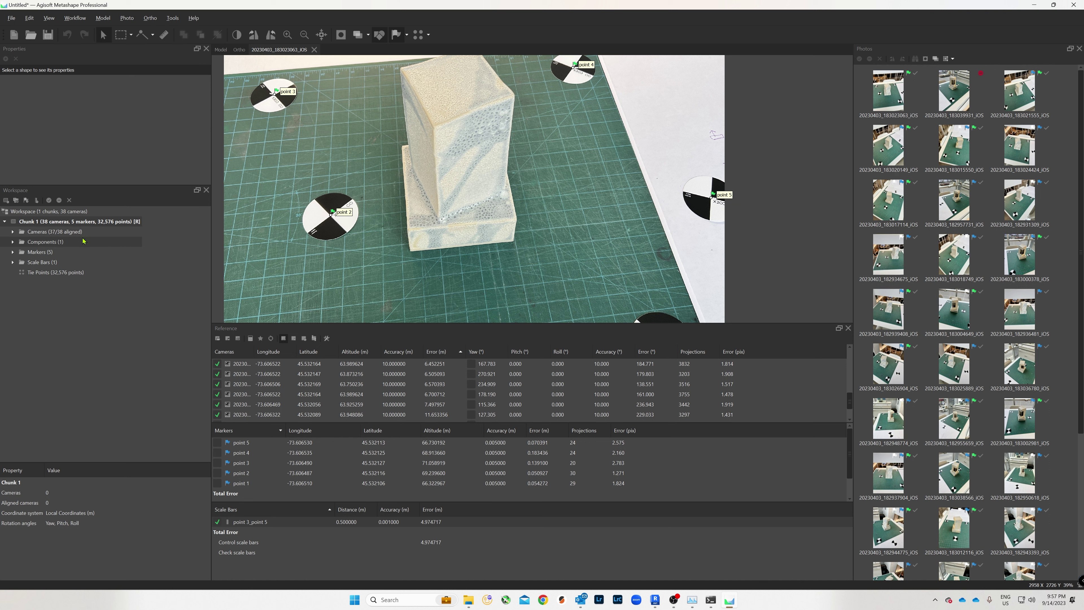
Re-run Optimize Cameras with default settings, then orbit the 3D tie-point cloud.
right_click(45, 224)
mouse_move(85, 335)
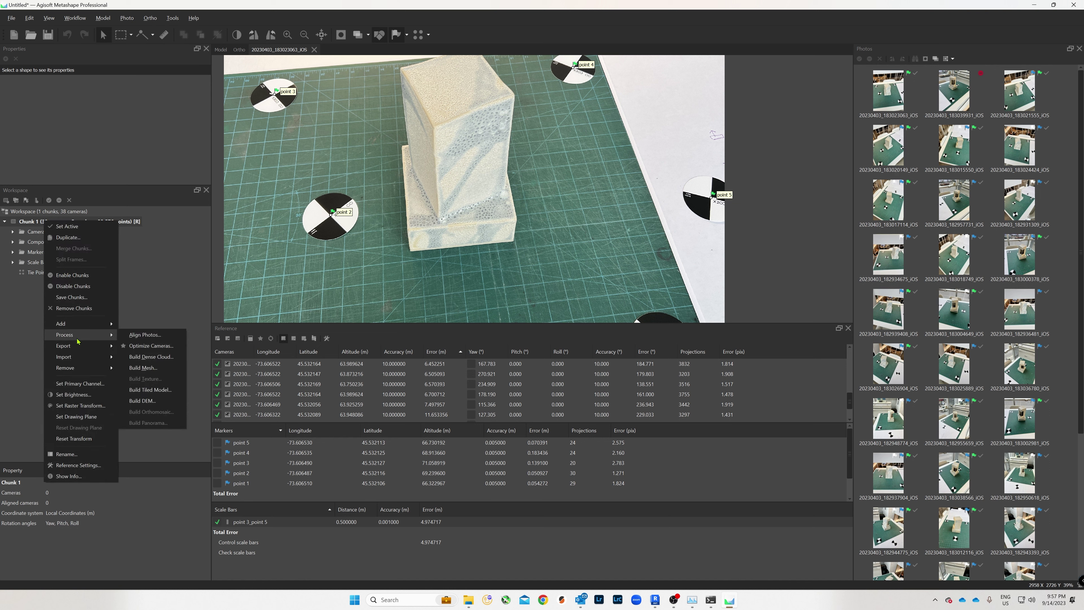
left_click(151, 346)
left_click(531, 297)
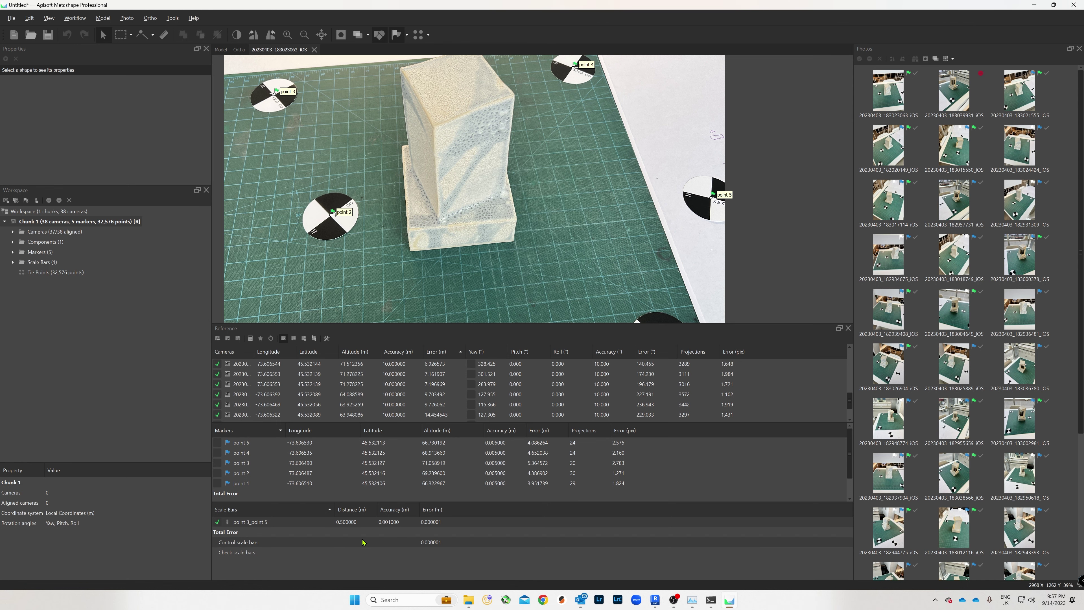
scroll(377, 172, "down", 3)
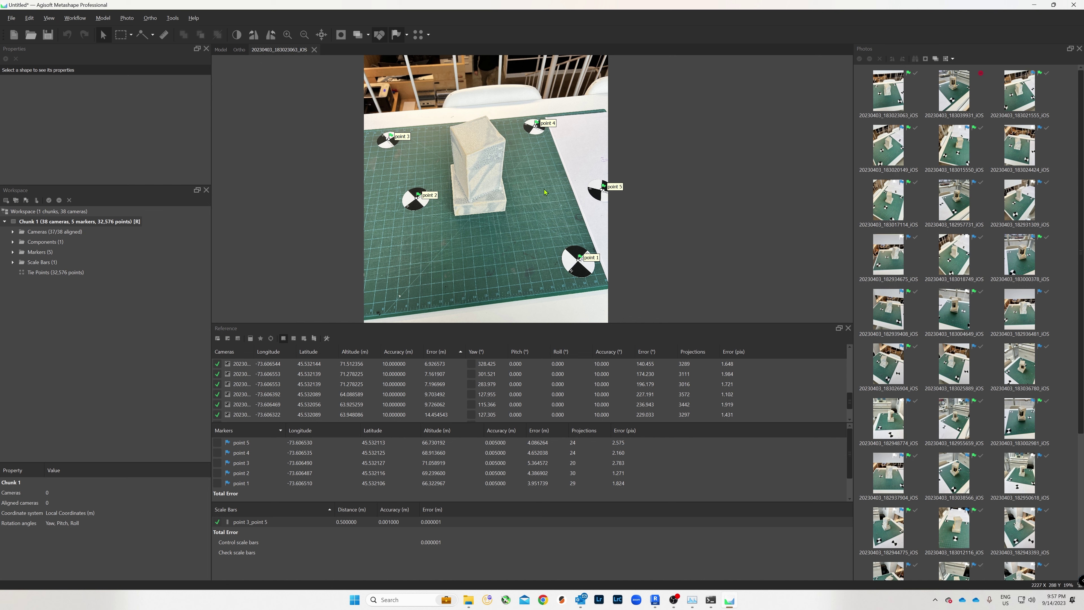
left_click(221, 49)
left_click_drag(516, 208, 408, 194)
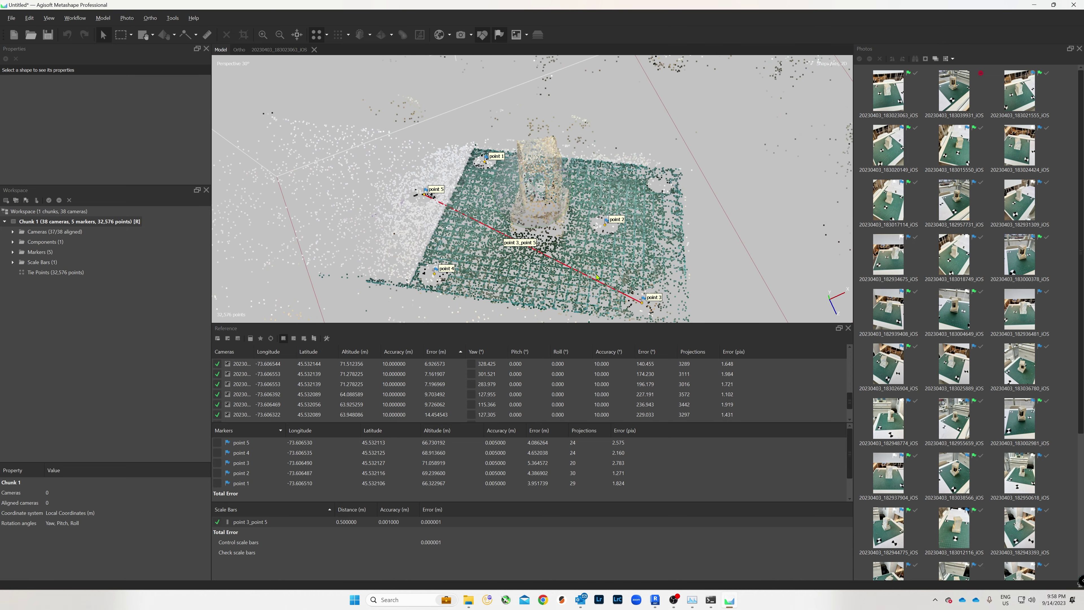
Tilt the tie-point cloud view and bring up Chunk 1's Process menu.
left_click_drag(628, 304, 621, 282)
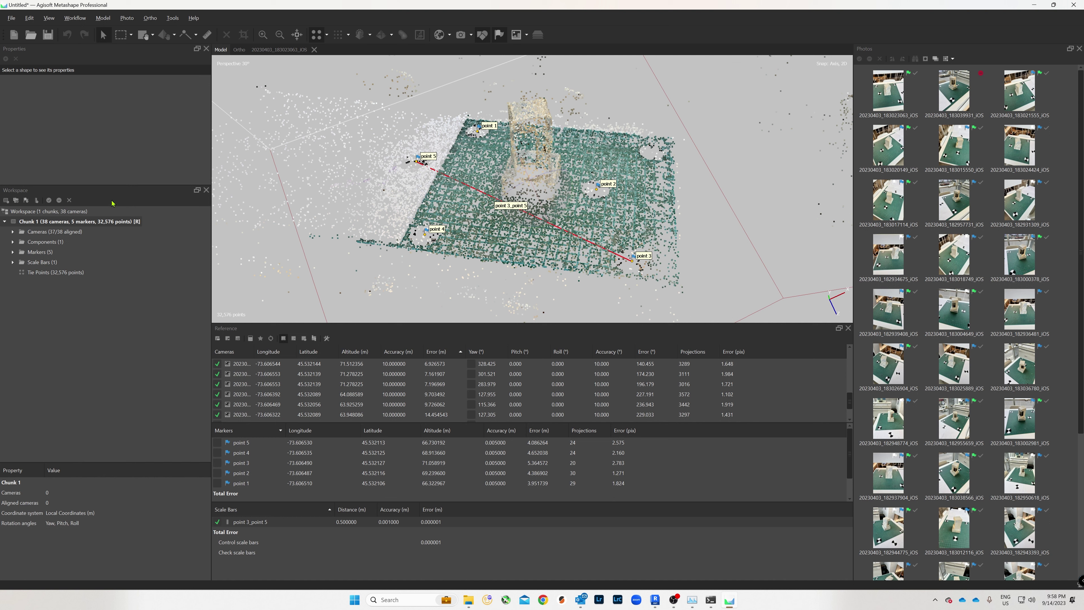
right_click(27, 221)
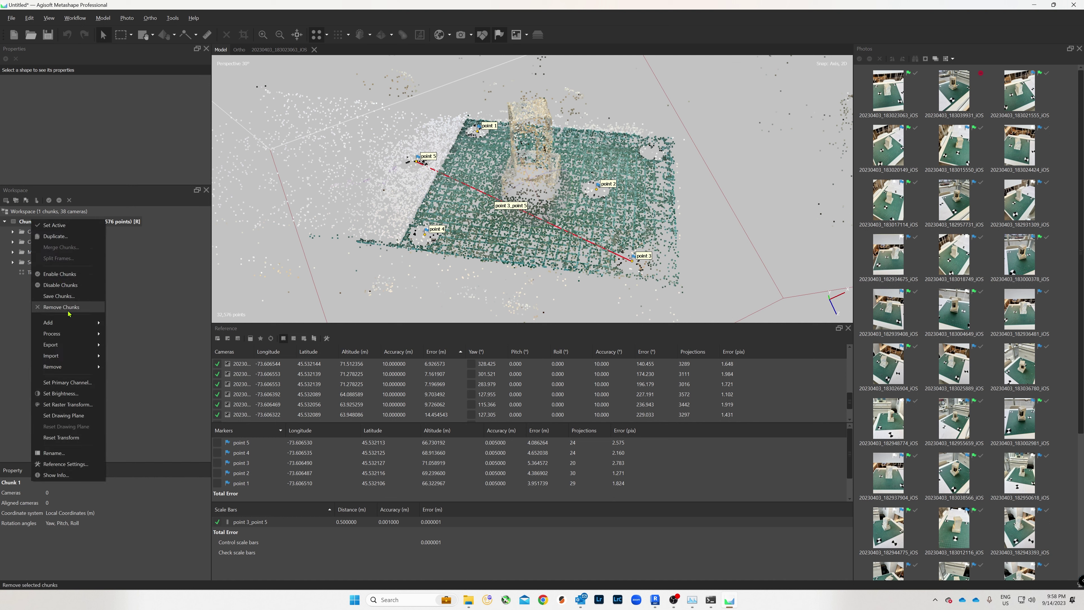
mouse_move(68, 334)
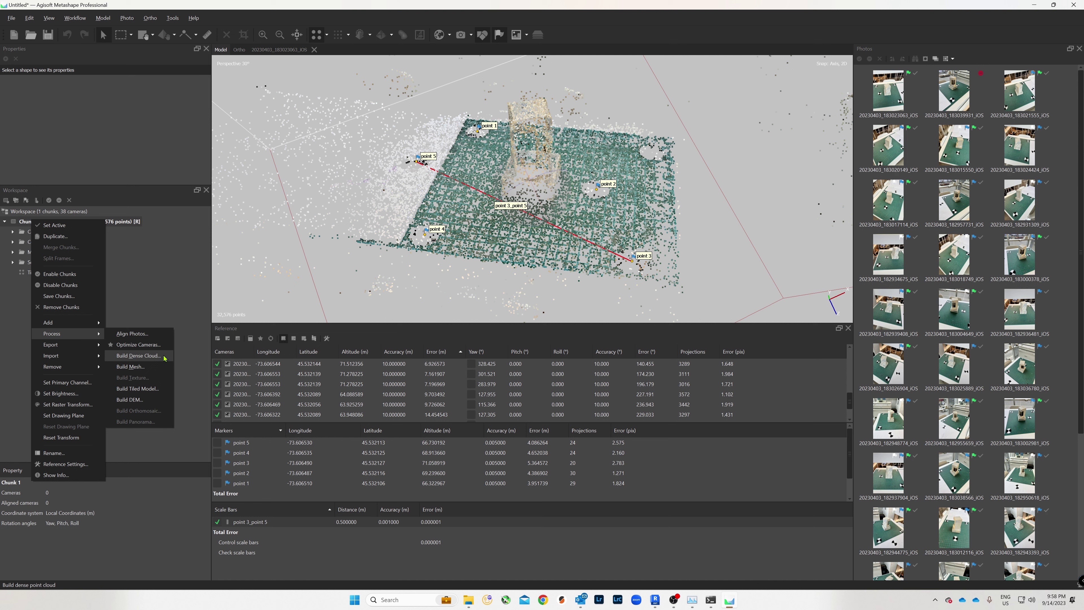
Build a Medium-quality, Moderate-filtered dense cloud with point confidence, then orbit the result.
left_click(144, 356)
left_click(486, 282)
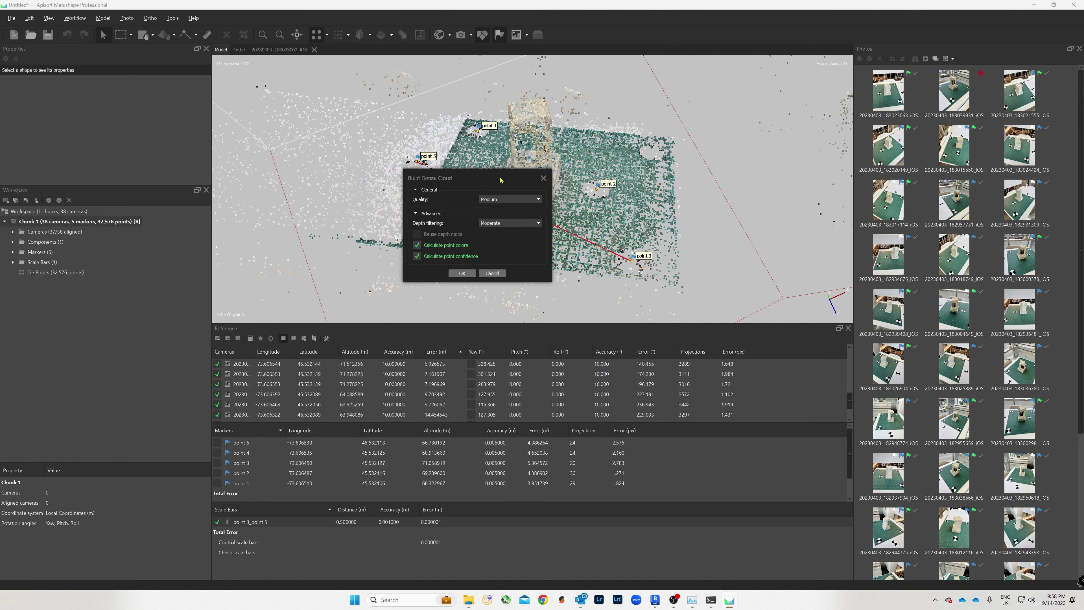
left_click(463, 274)
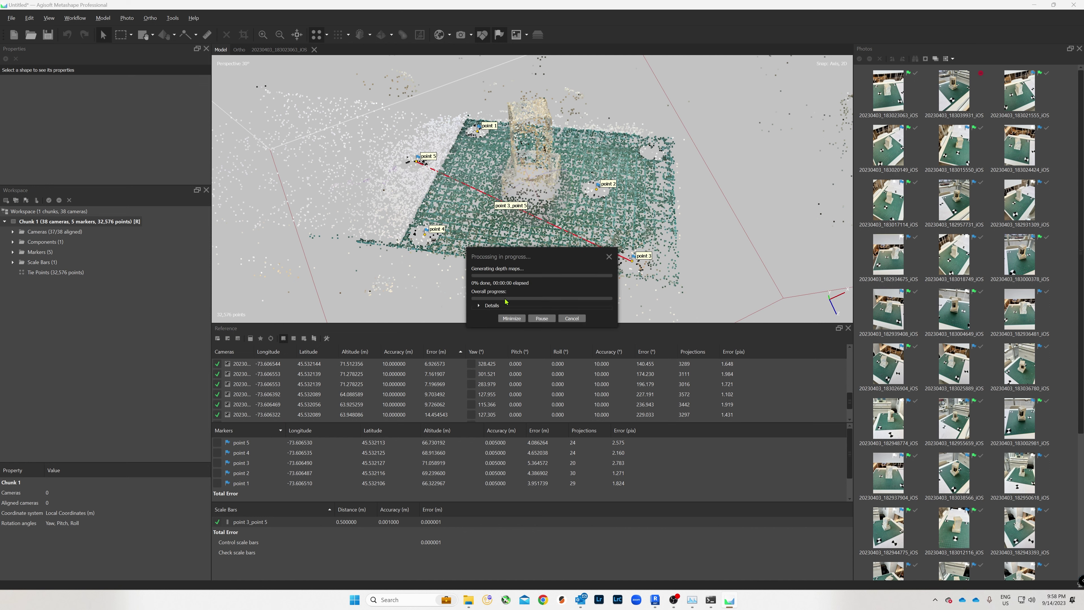
left_click(442, 186)
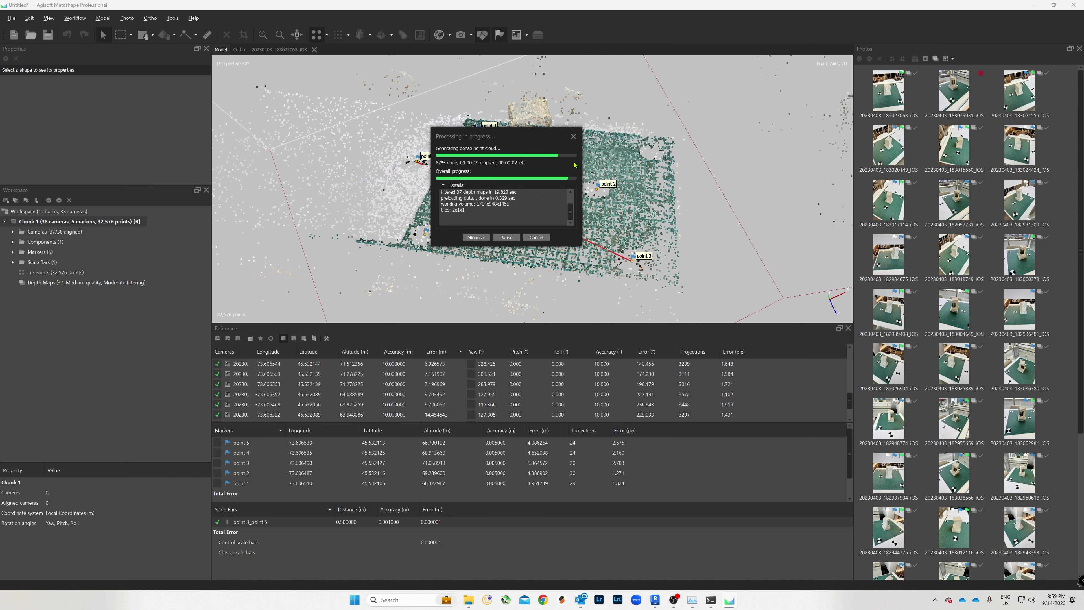
mouse_move(545, 202)
left_mouse_down()
mouse_move(552, 189)
mouse_move(563, 193)
left_mouse_up()
left_click_drag(469, 156, 537, 327)
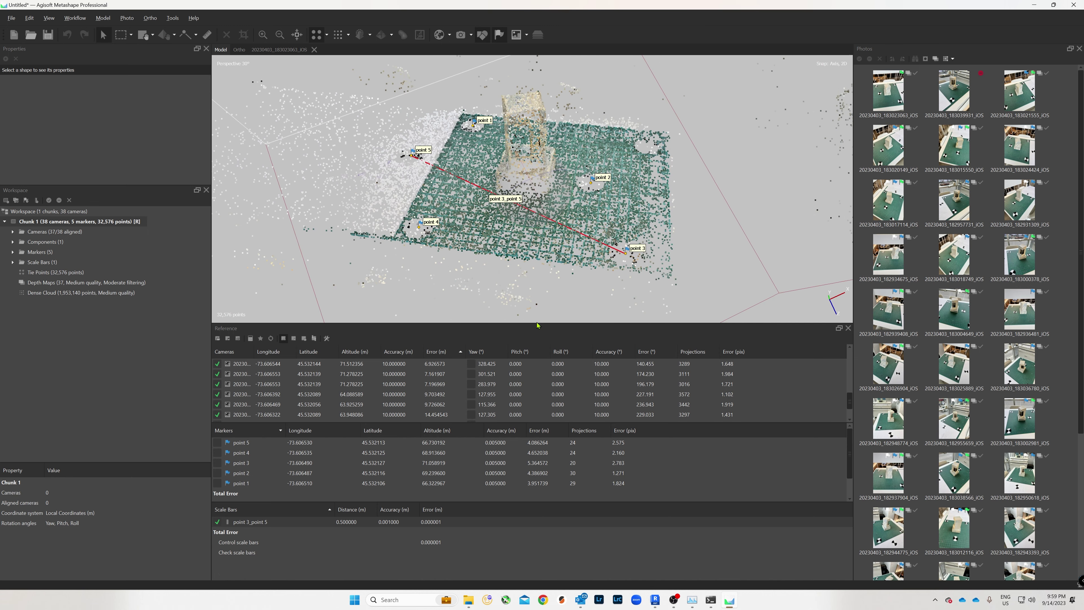
Enlarge the Model view and display the 1,953,140-point dense cloud instead of the tie points.
left_click_drag(537, 327, 538, 434)
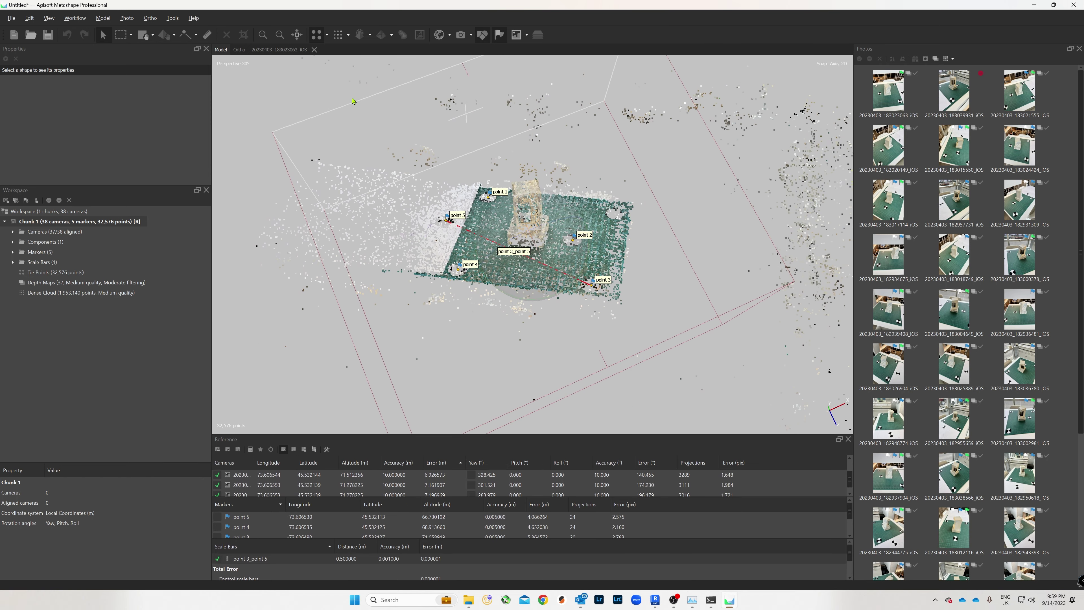
left_click(338, 36)
scroll(505, 277, "up", 5)
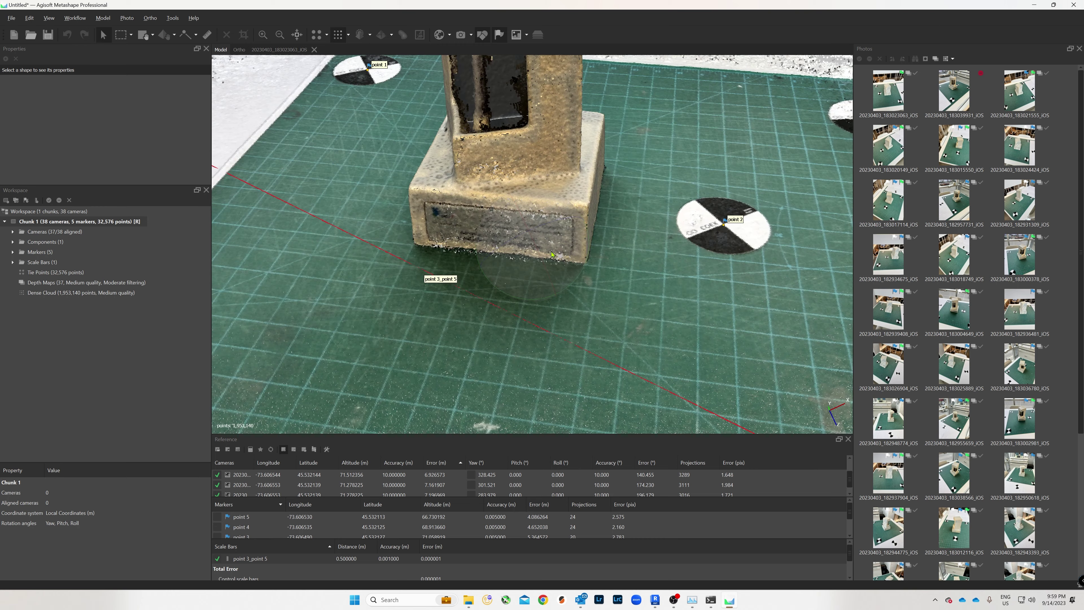
scroll(505, 276, "down", 3)
Orbit, pan and zoom around the ceramic block to inspect it, finishing with a higher viewpoint.
left_click_drag(505, 277, 557, 271)
mouse_move(459, 243)
left_mouse_down()
mouse_move(465, 259)
mouse_move(549, 277)
mouse_move(769, 266)
mouse_move(774, 254)
mouse_move(520, 253)
mouse_move(517, 264)
mouse_move(468, 243)
left_mouse_up()
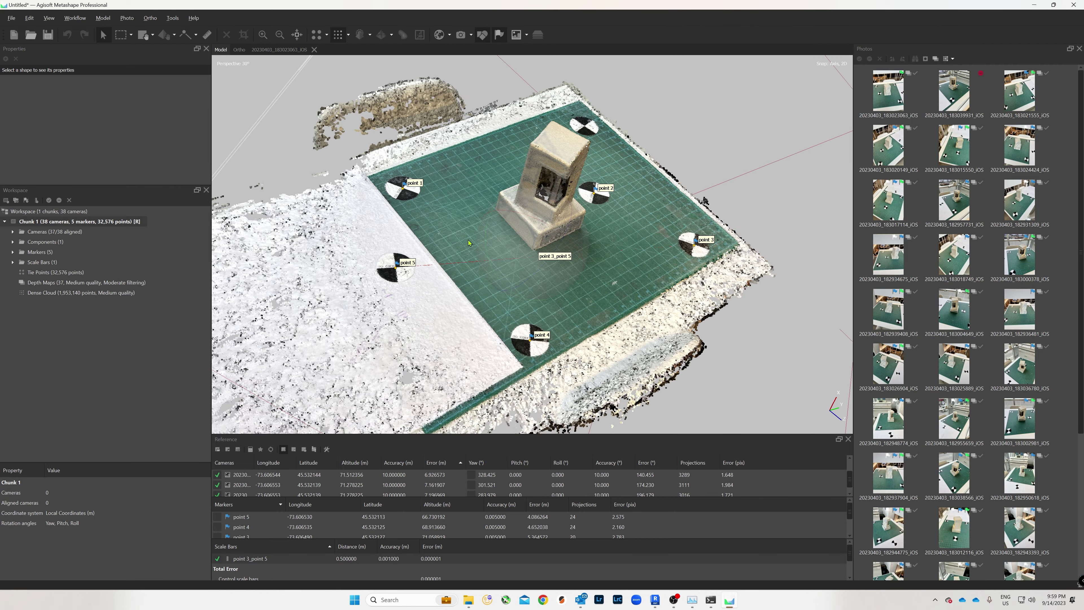
scroll(467, 240, "up", 8)
scroll(468, 240, "down", 5)
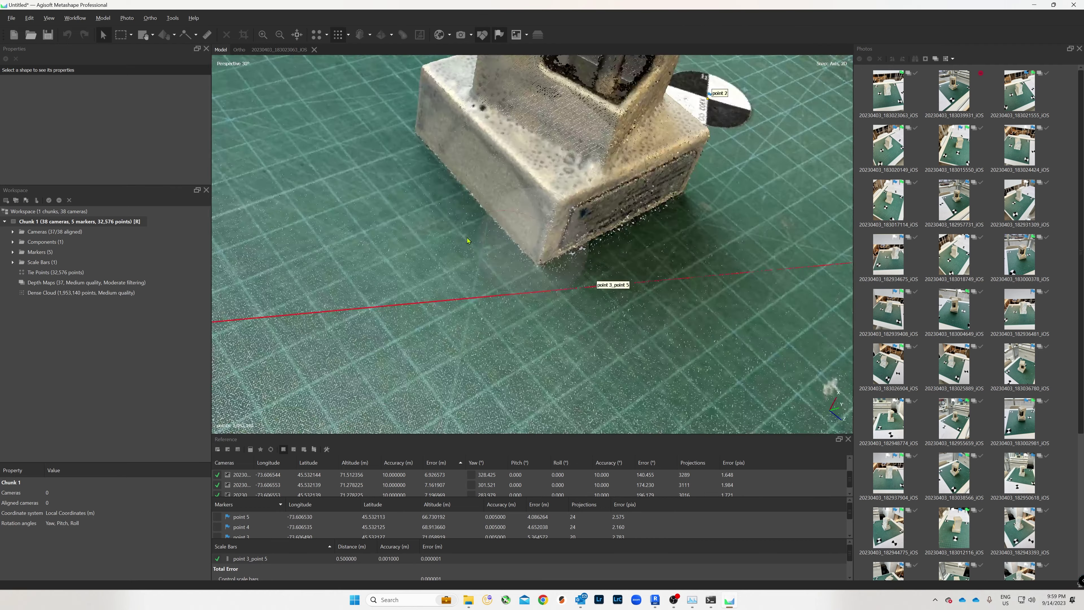
scroll(467, 241, "down", 5)
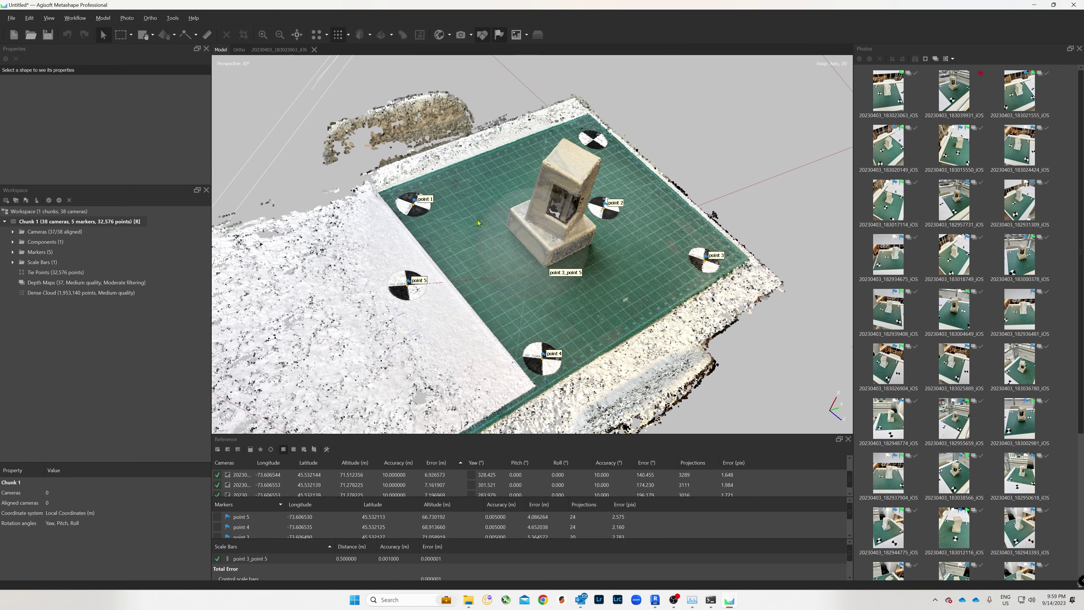
scroll(496, 269, "up", 6)
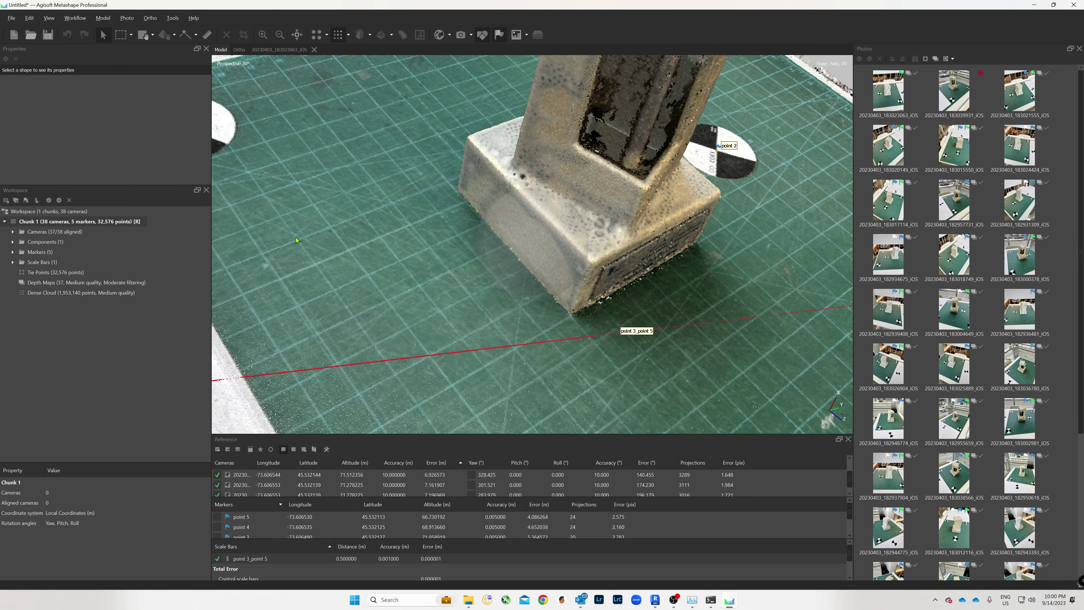
scroll(593, 410, "down", 6)
scroll(553, 369, "up", 3)
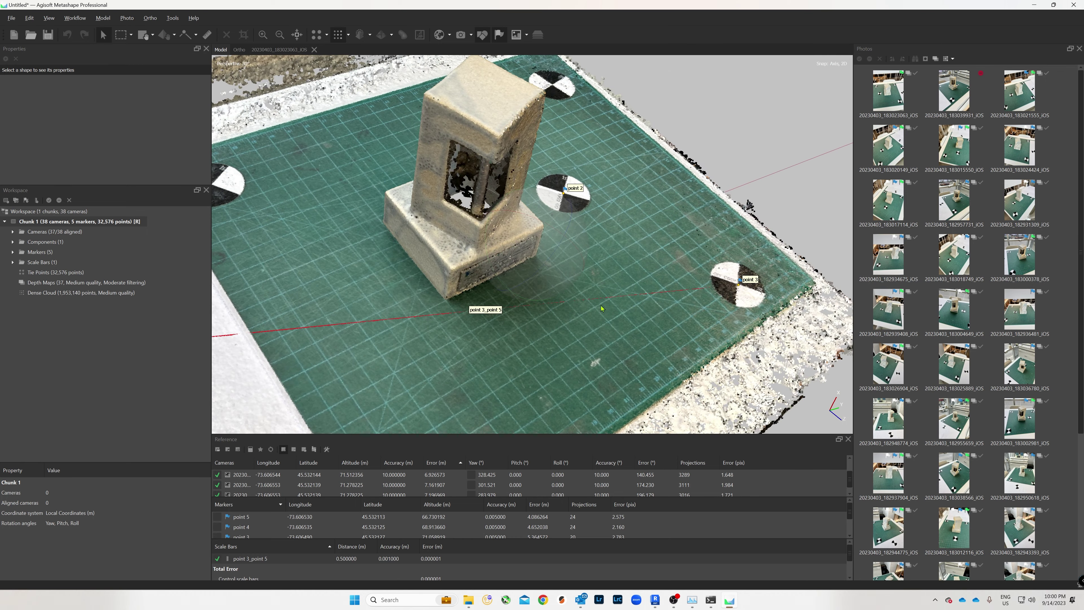
left_click_drag(601, 309, 625, 347)
left_click_drag(519, 173, 507, 299)
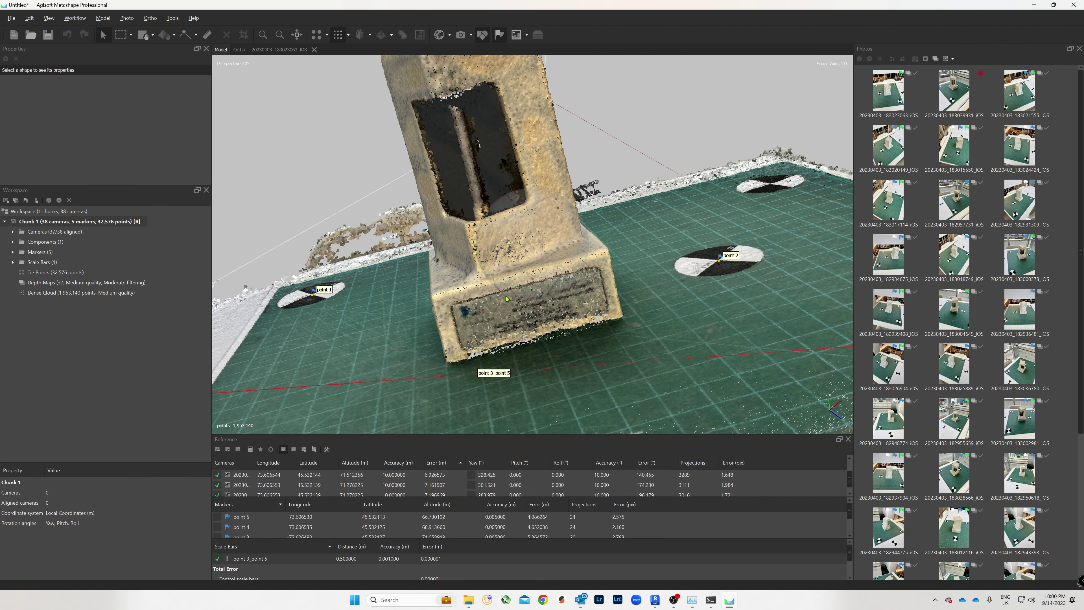
left_click_drag(507, 299, 511, 278)
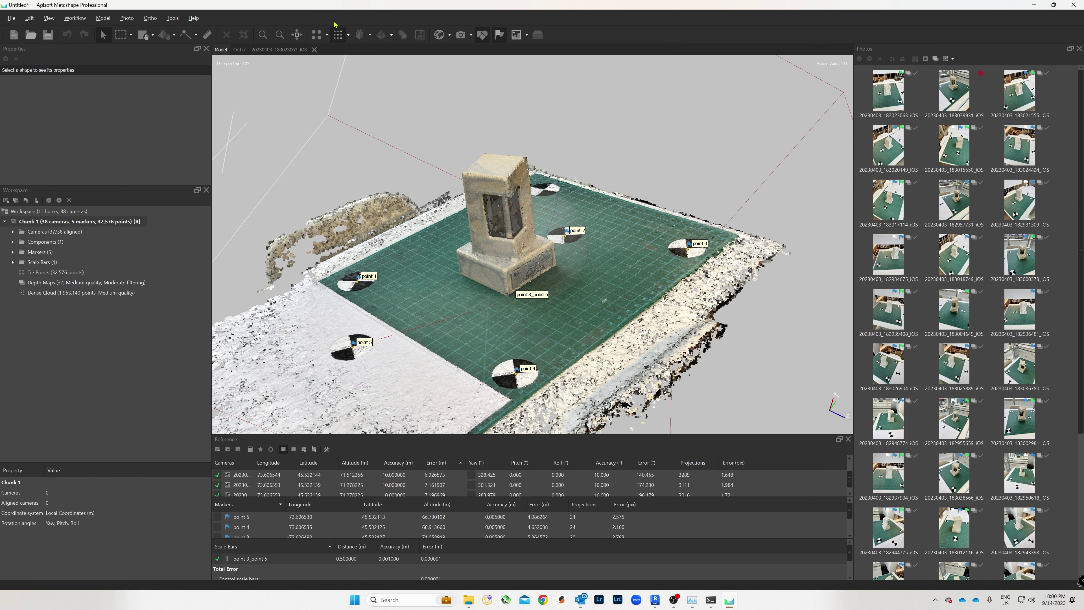
left_click(348, 35)
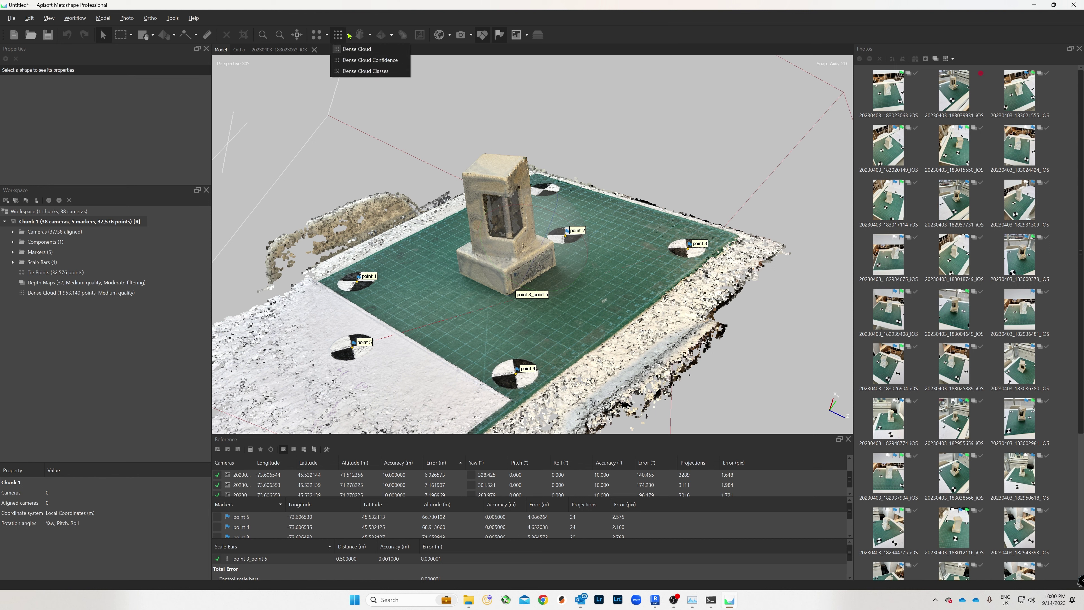
left_click(369, 61)
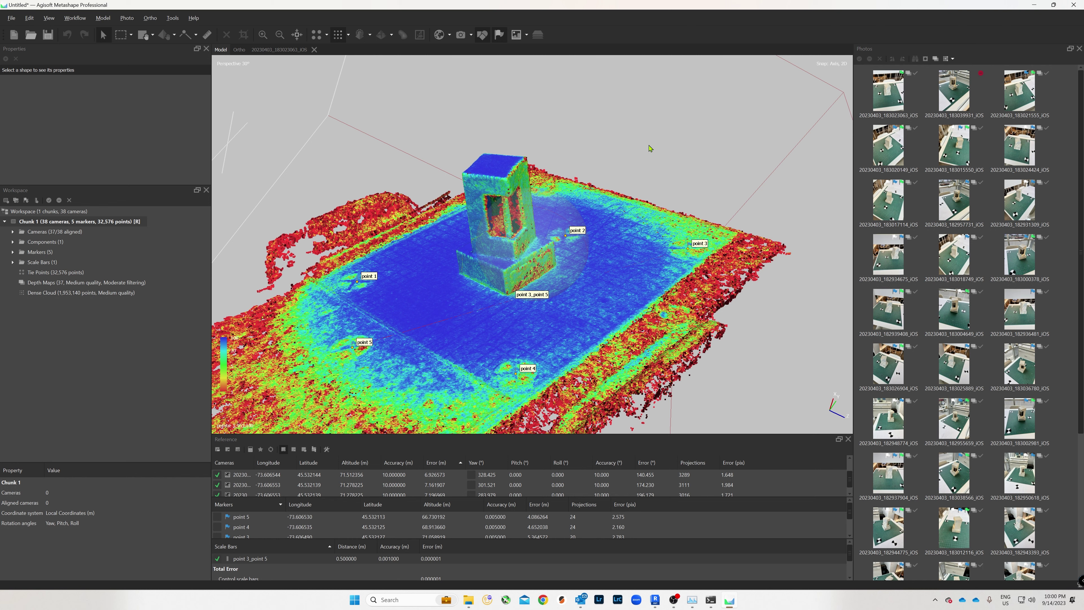
scroll(427, 243, "down", 2)
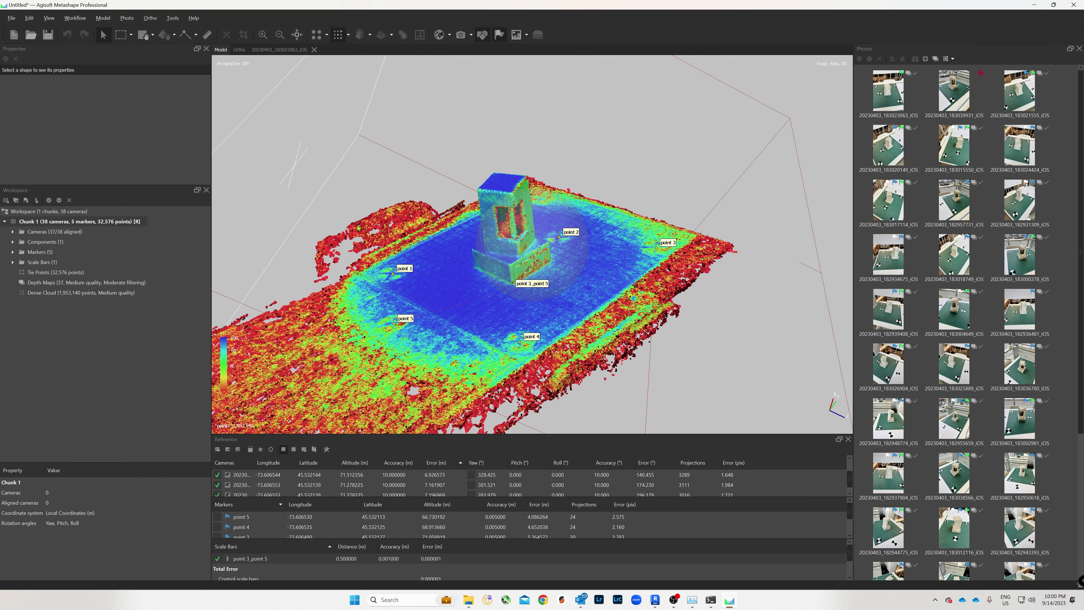
scroll(333, 247, "down", 2)
left_click_drag(409, 401, 415, 180)
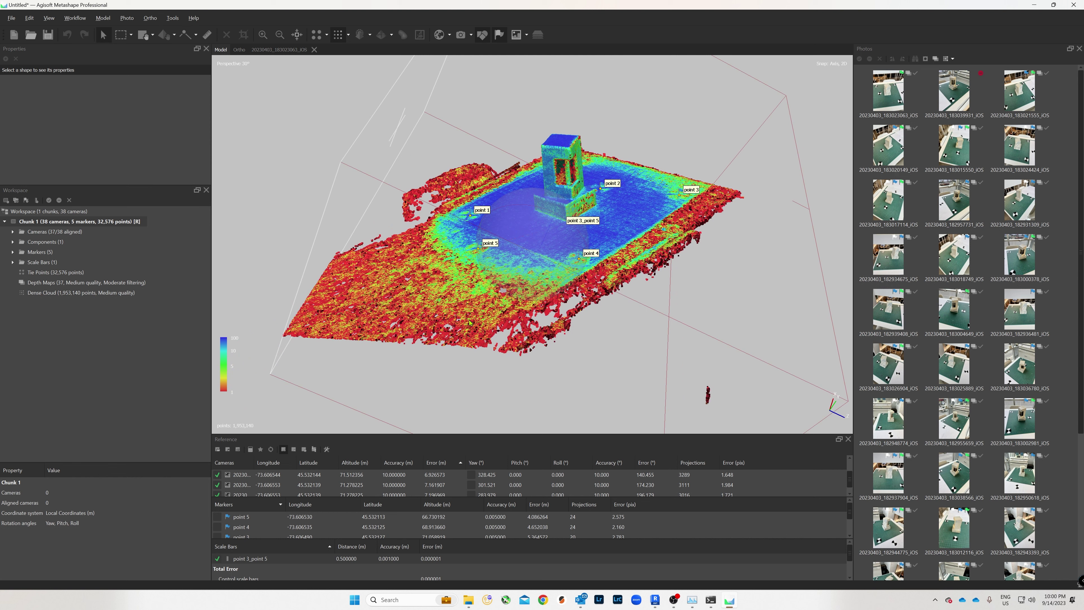
right_click_drag(694, 233, 684, 247)
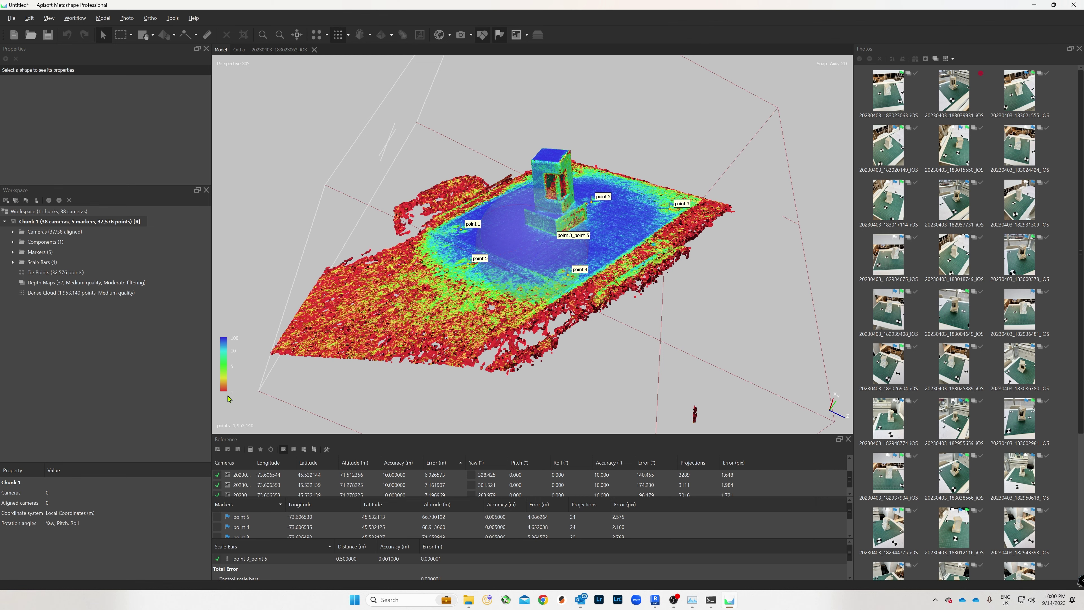
scroll(527, 316, "up", 5)
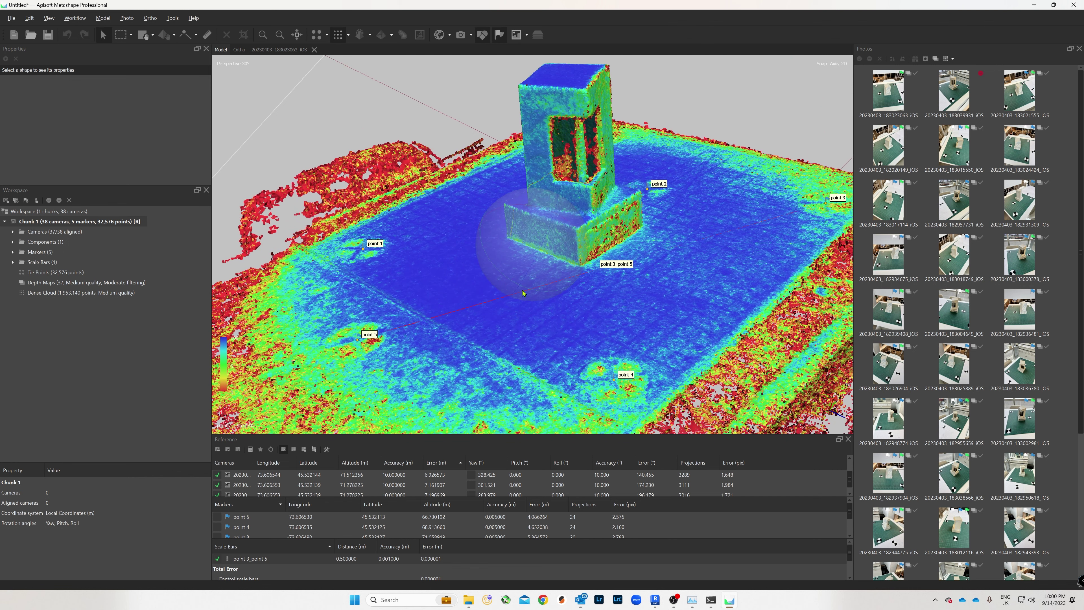
scroll(226, 358, "down", 4)
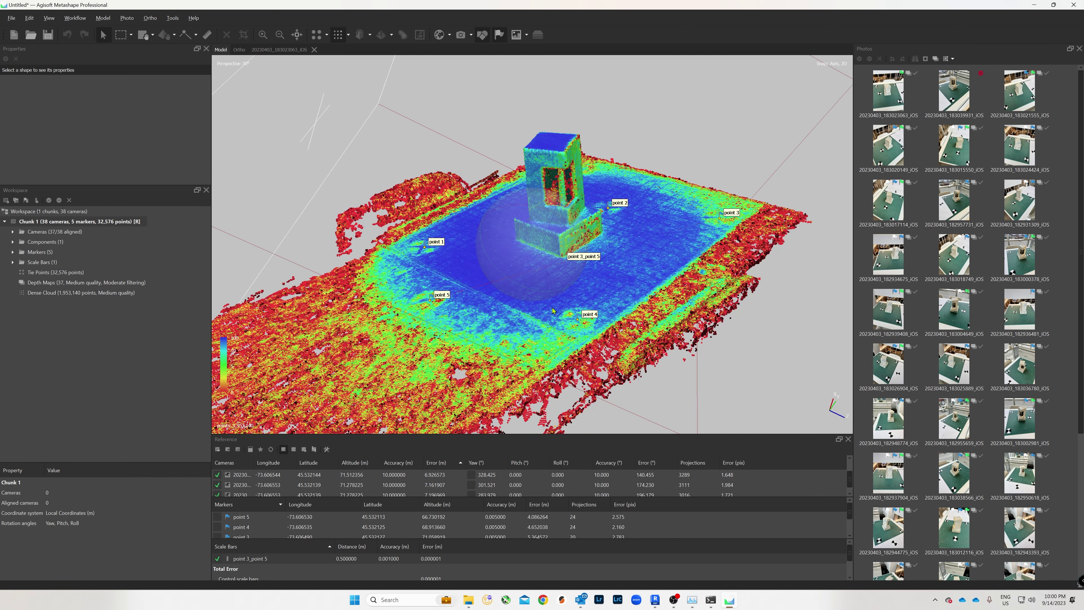
left_click_drag(553, 311, 576, 323)
scroll(395, 294, "up", 3)
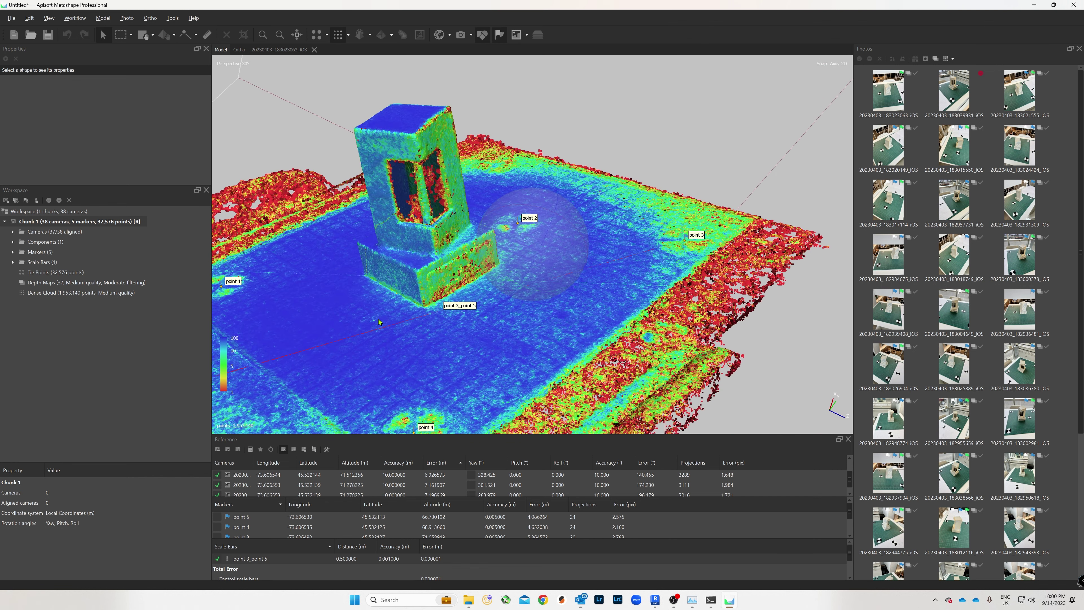
mouse_move(394, 294)
left_mouse_down()
mouse_move(528, 301)
mouse_move(555, 320)
mouse_move(484, 243)
mouse_move(580, 310)
mouse_move(444, 299)
mouse_move(595, 255)
left_mouse_up()
scroll(483, 243, "up", 5)
scroll(594, 256, "down", 6)
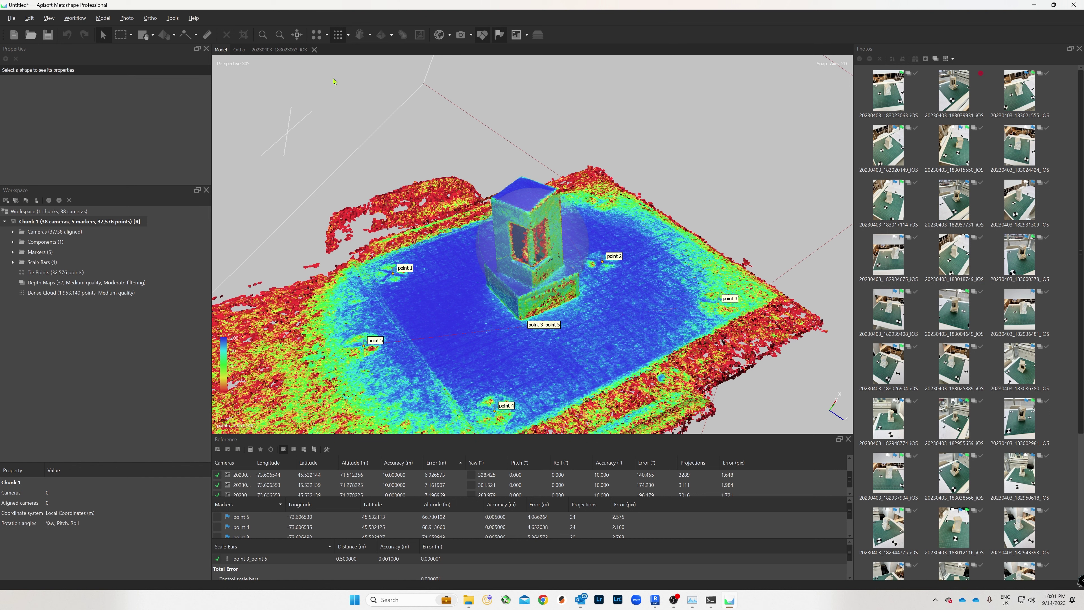
Filter the dense cloud by confidence to show only points with confidence 0 to 1.
left_click(173, 18)
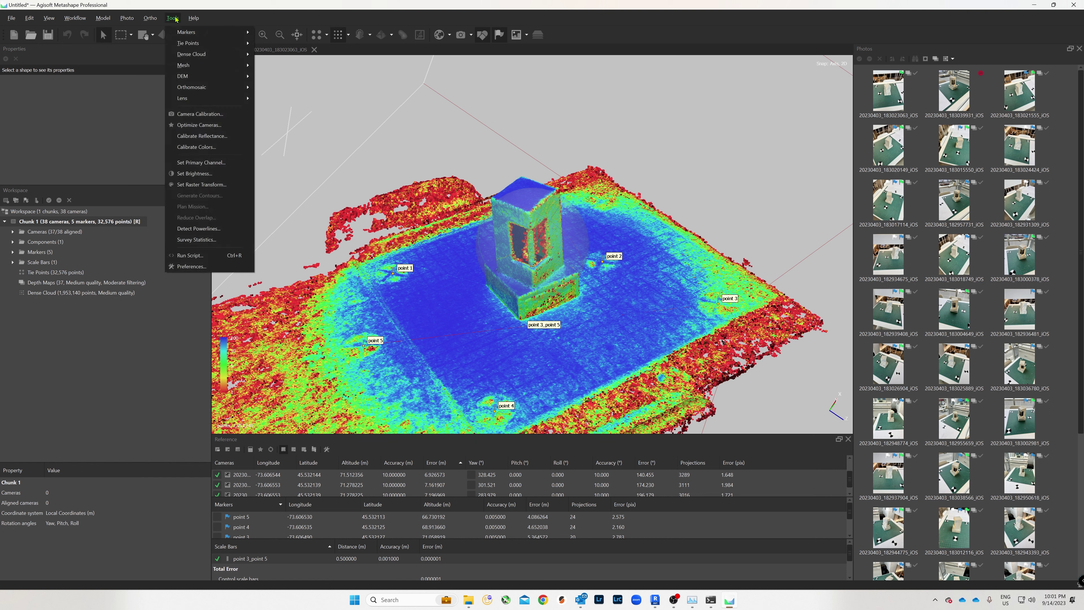
mouse_move(219, 54)
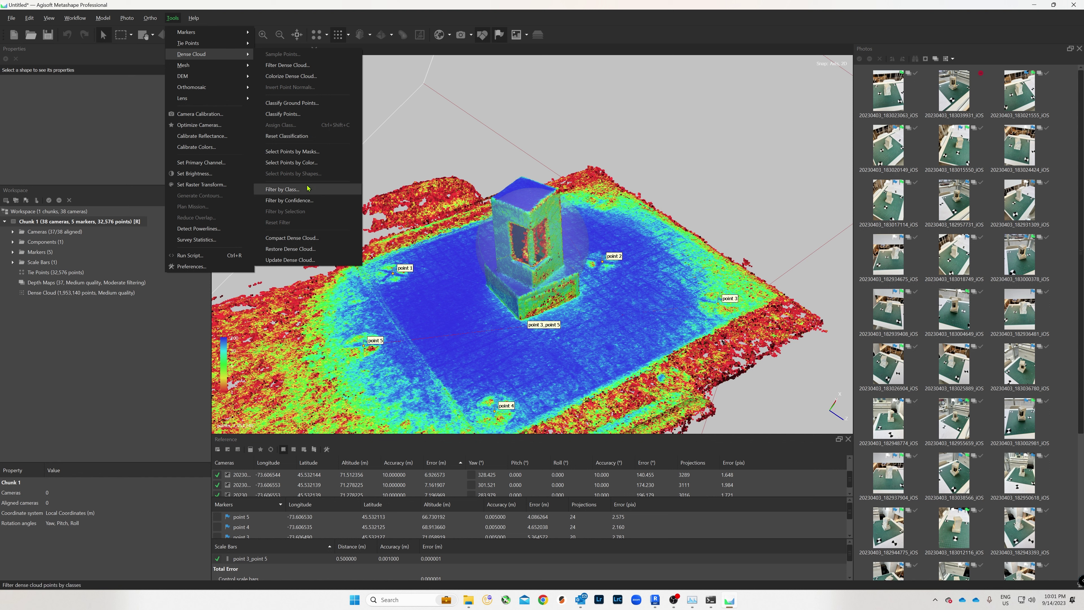
left_click(314, 201)
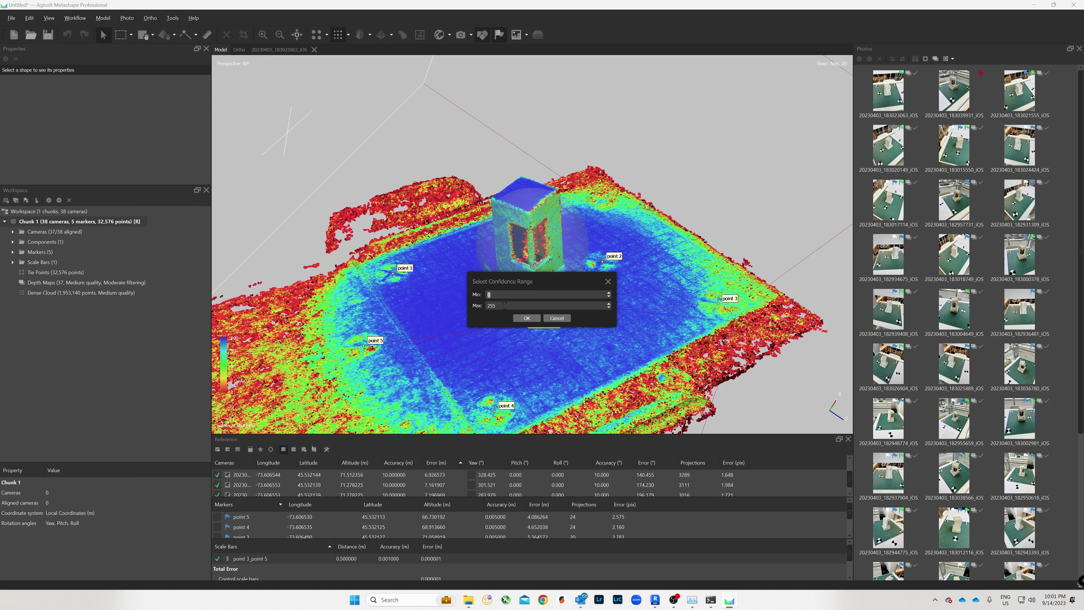
key("Tab")
type("1")
left_click(527, 318)
Hide the markers, rectangle-select all shown low-confidence points and delete them, leaving 1,494,665 points.
left_click_drag(517, 330, 595, 328)
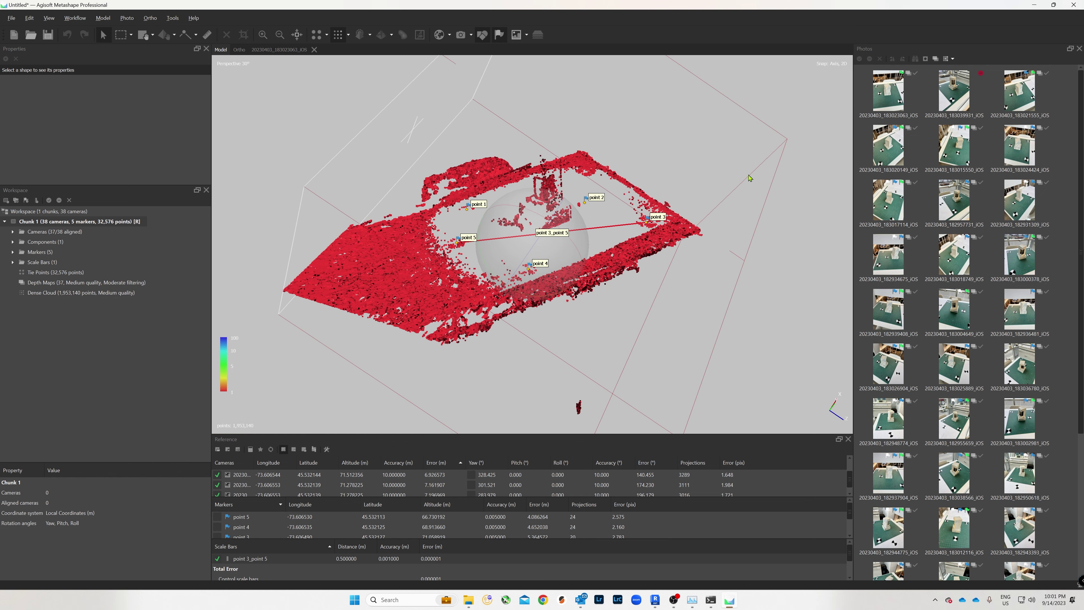
left_click(499, 34)
left_click_drag(608, 188, 604, 186)
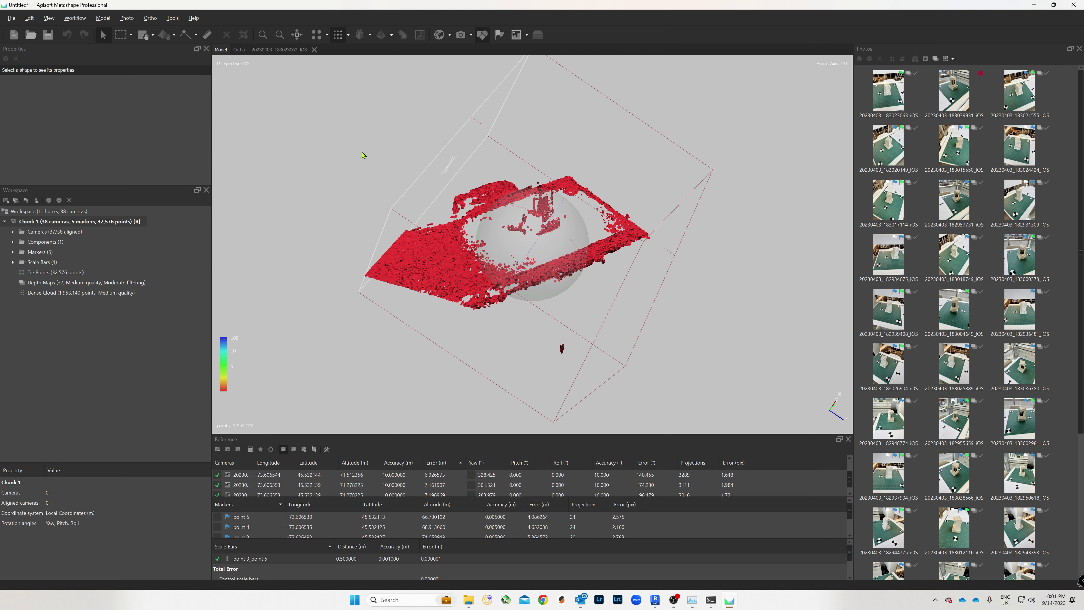
left_click(121, 35)
scroll(327, 194, "down", 2)
left_click_drag(285, 116, 703, 349)
key("Delete")
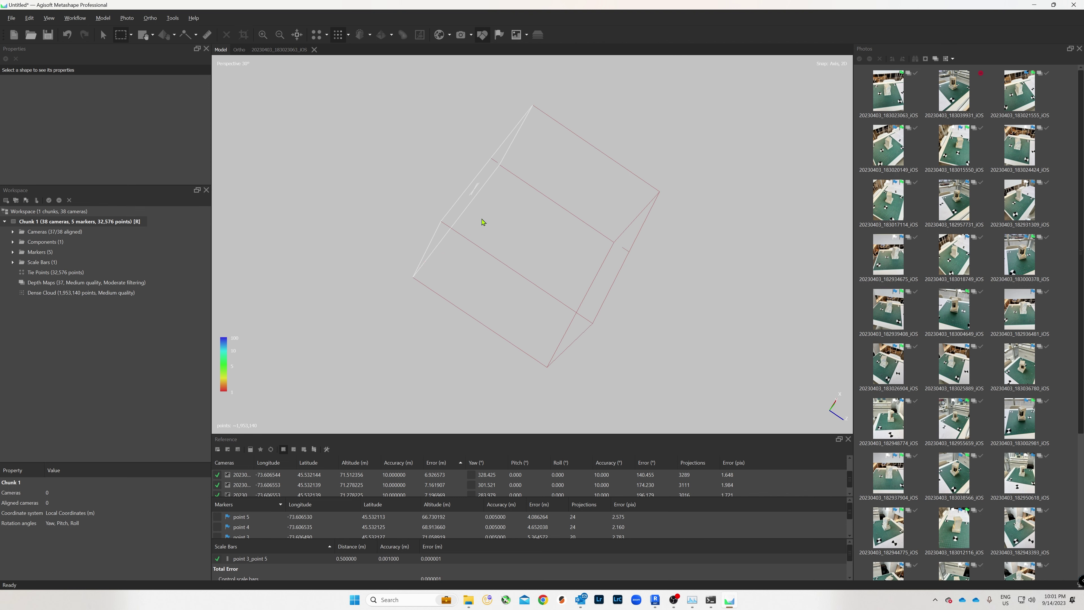
scroll(512, 214, "up", 3)
Reset the dense cloud confidence filter to show all remaining points.
left_click(172, 18)
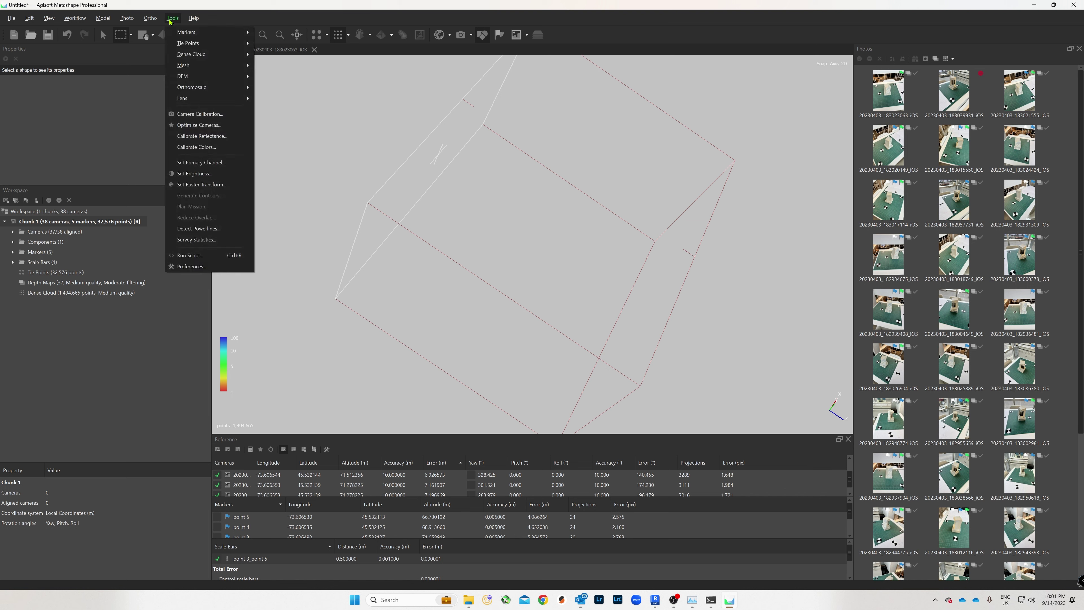
mouse_move(211, 58)
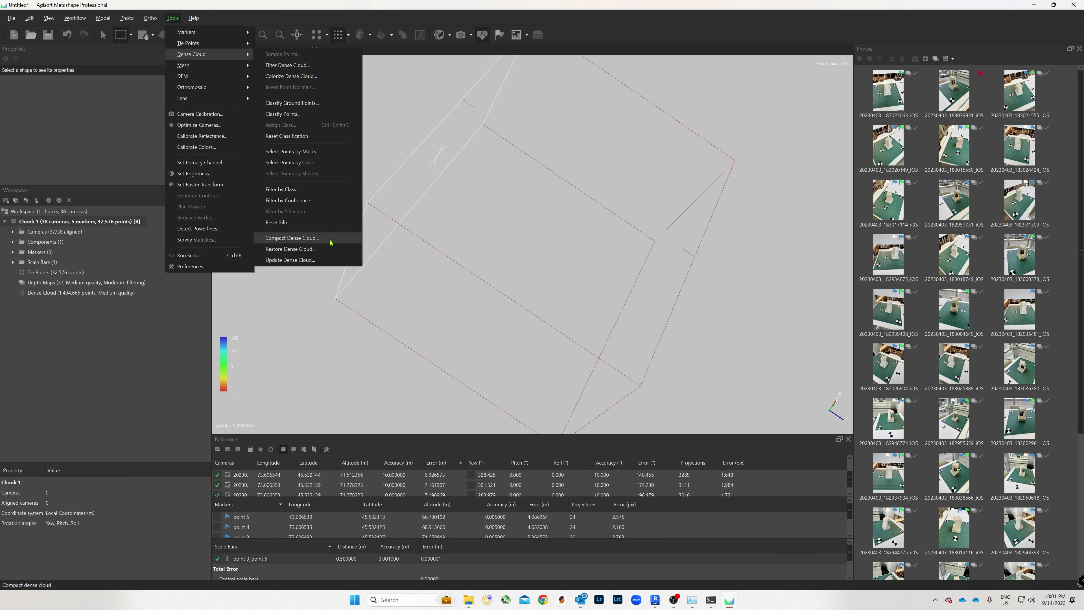
left_click(306, 222)
left_click(526, 302)
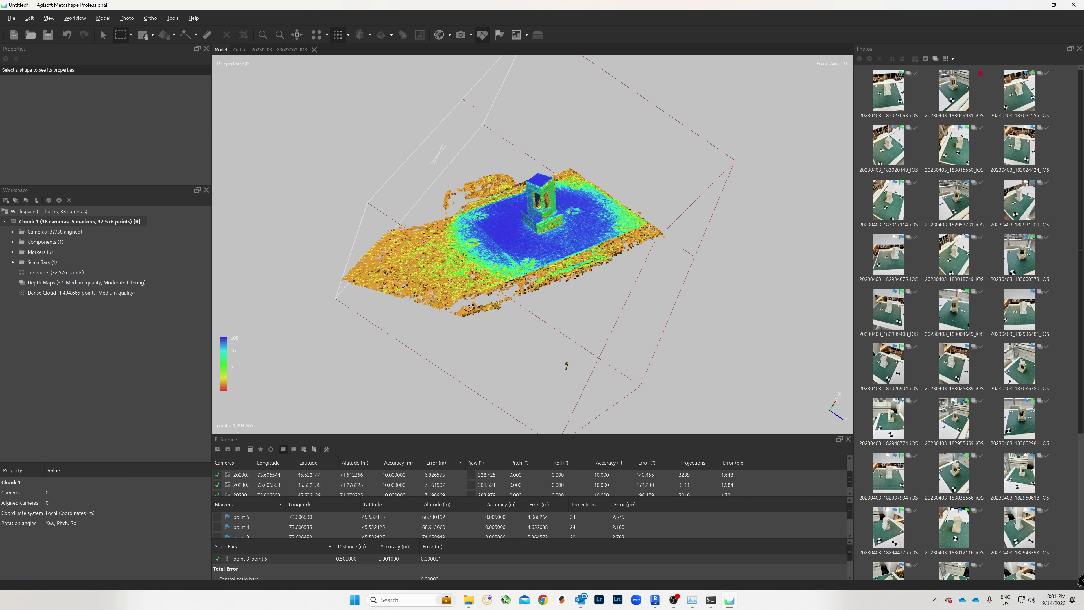
scroll(538, 276, "up", 3)
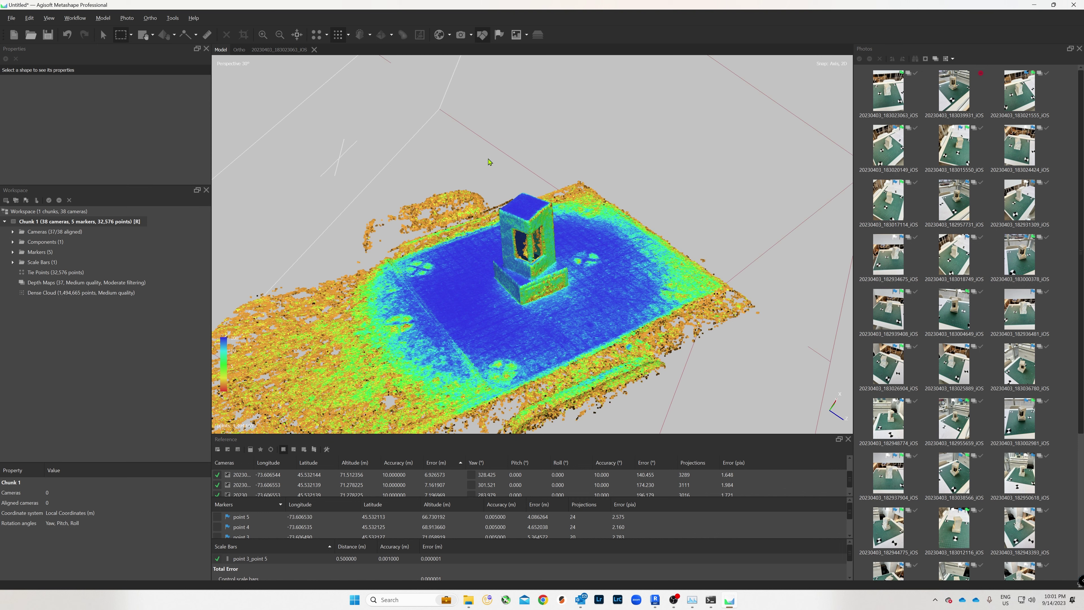
scroll(532, 165, "up", 2)
Switch the dense cloud display from confidence colours to its true RGB colours.
left_click(348, 35)
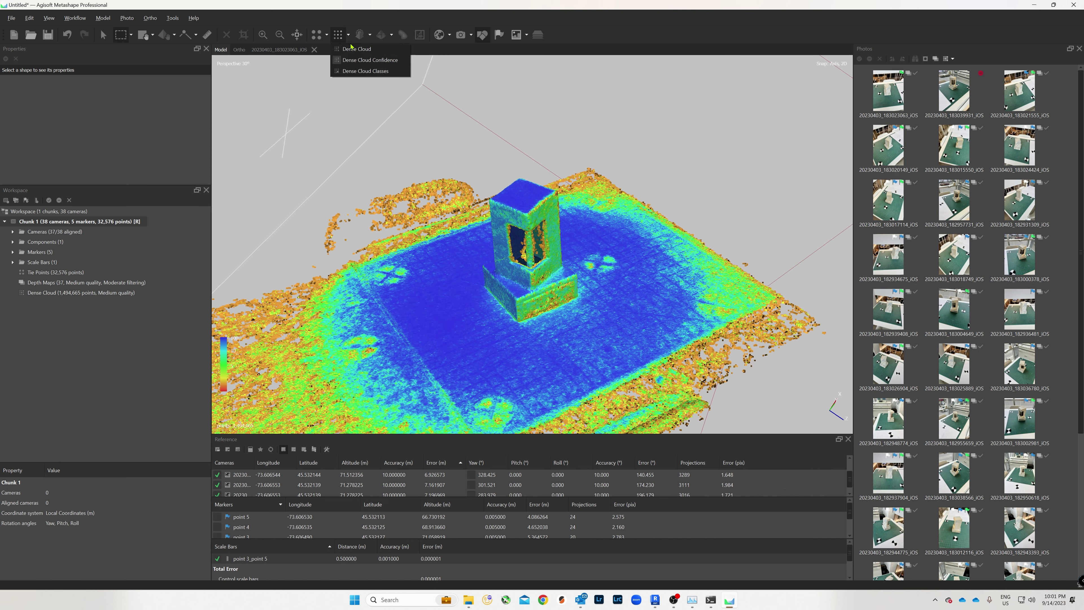
left_click(356, 48)
scroll(557, 265, "up", 3)
scroll(557, 265, "down", 5)
scroll(537, 234, "up", 3)
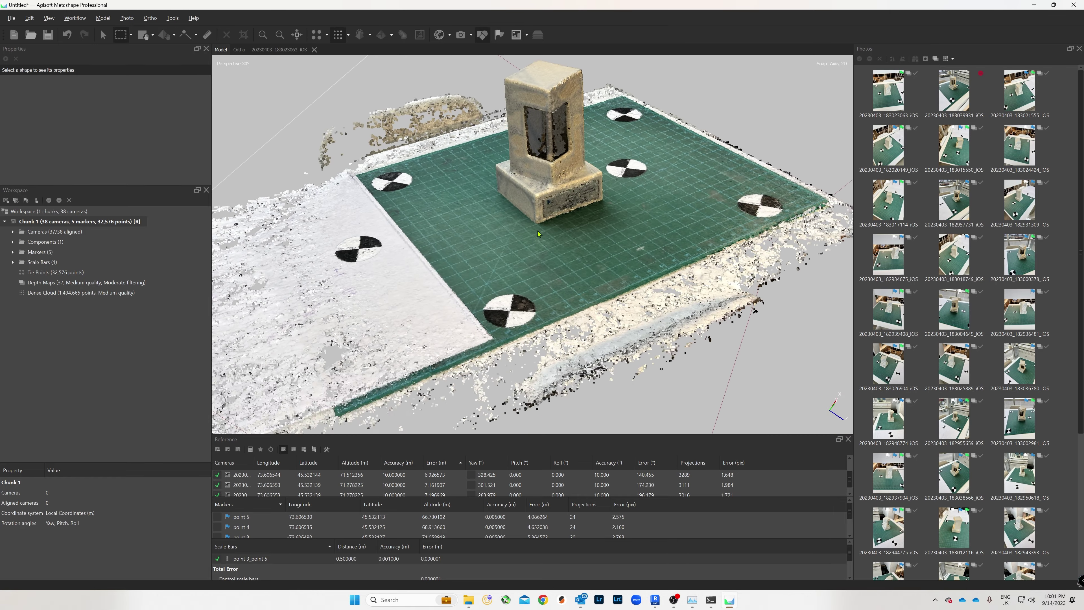
scroll(538, 234, "down", 4)
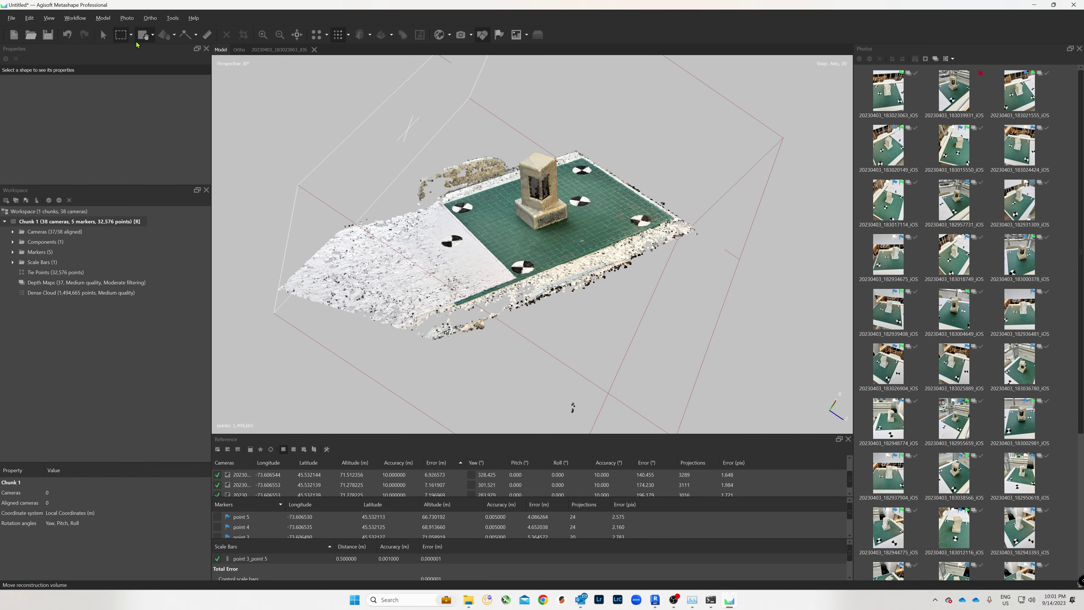
Lasso the stray far-left background points with Free-Form Selection and delete them, leaving 1,368,349 points.
left_click(131, 35)
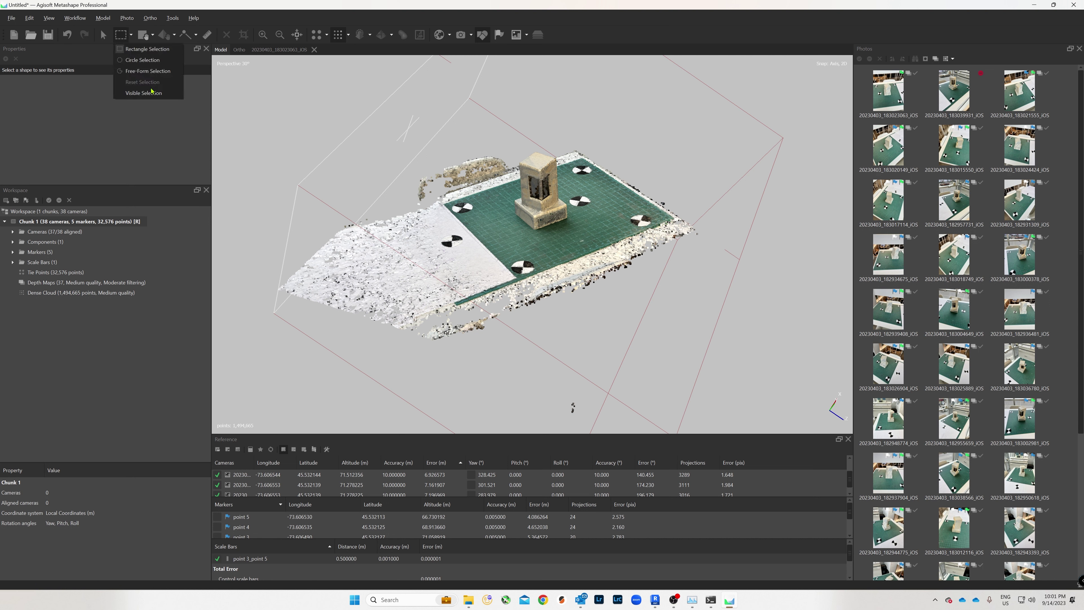
left_click(147, 71)
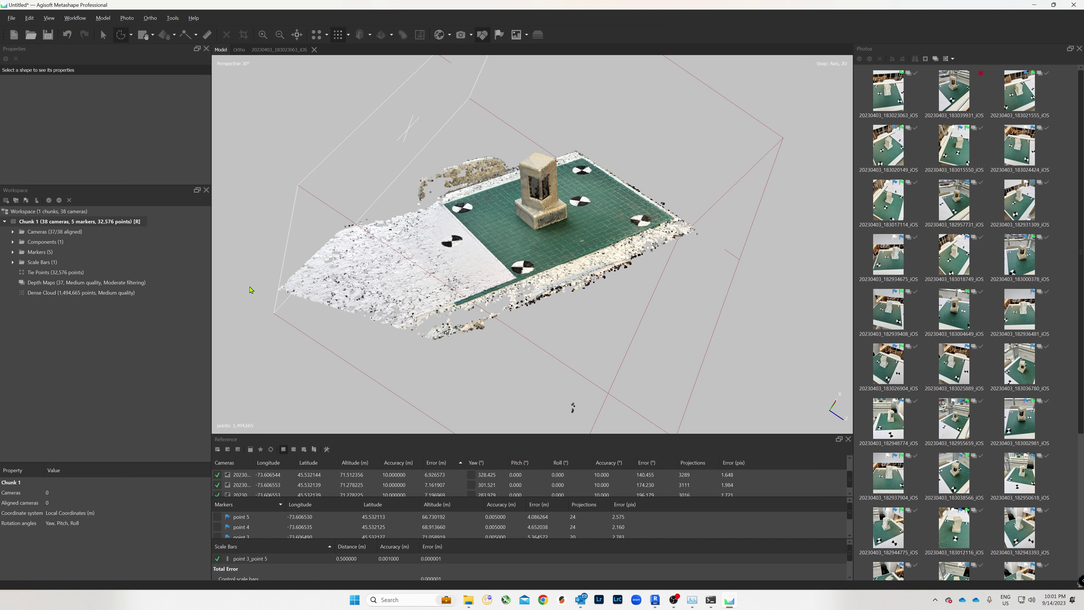
mouse_move(251, 289)
left_mouse_down()
mouse_move(447, 332)
mouse_move(353, 197)
mouse_move(360, 220)
left_mouse_up()
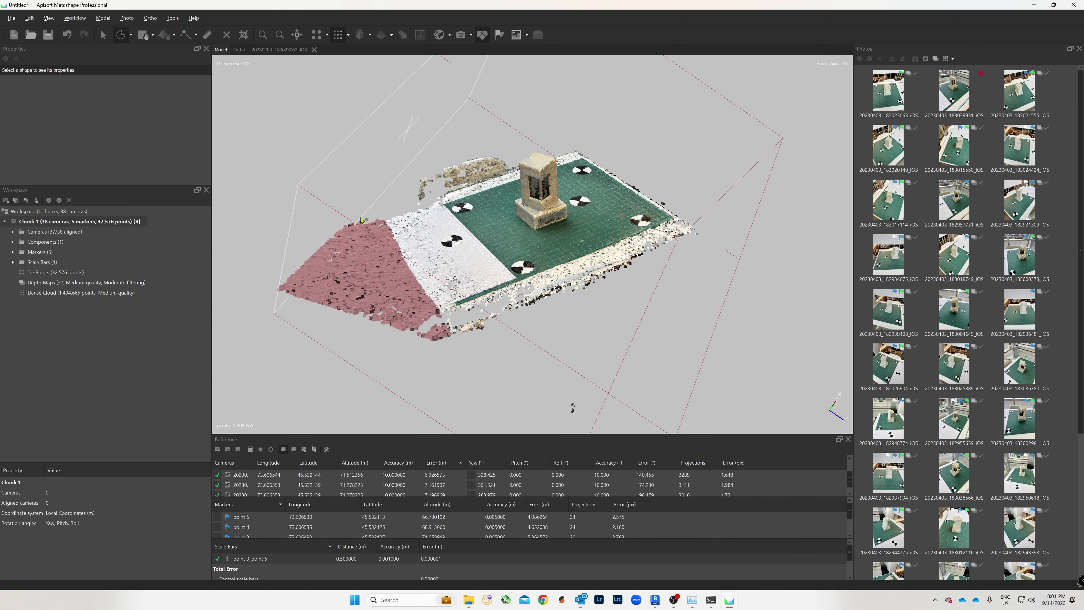
key("Delete")
middle_click_drag(361, 220, 491, 205)
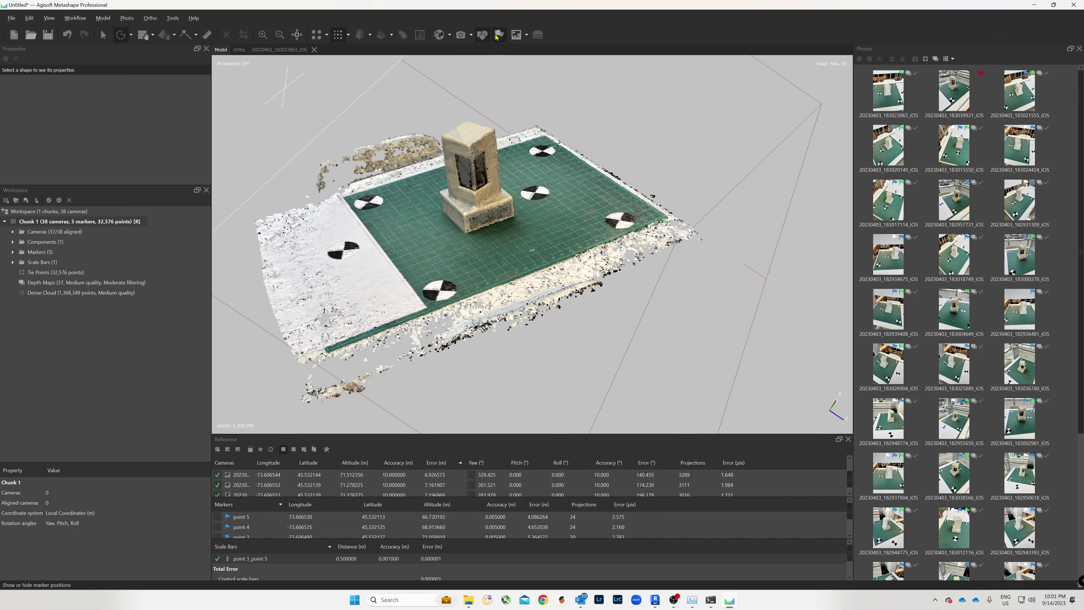
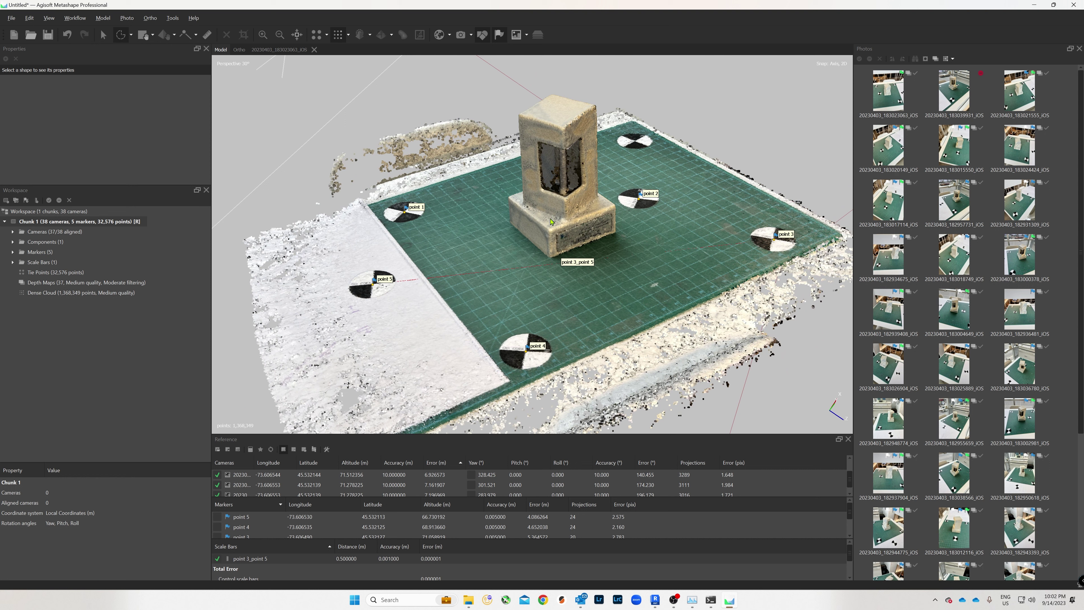
Export the dense point cloud as 'Export point' (E57) in Local Coordinates (m).
right_click(35, 225)
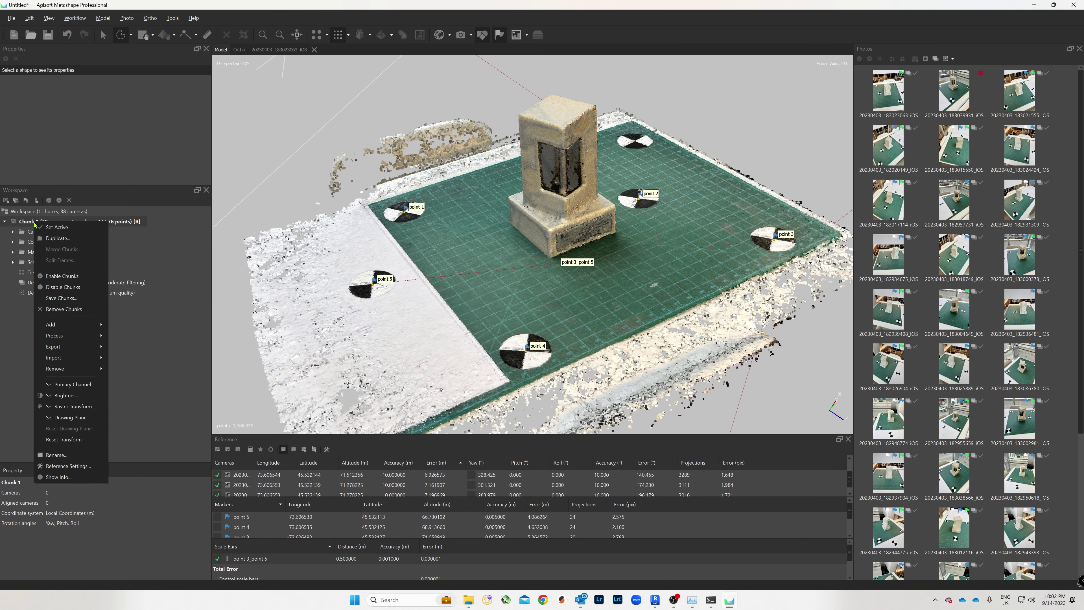
mouse_move(64, 346)
left_click(156, 347)
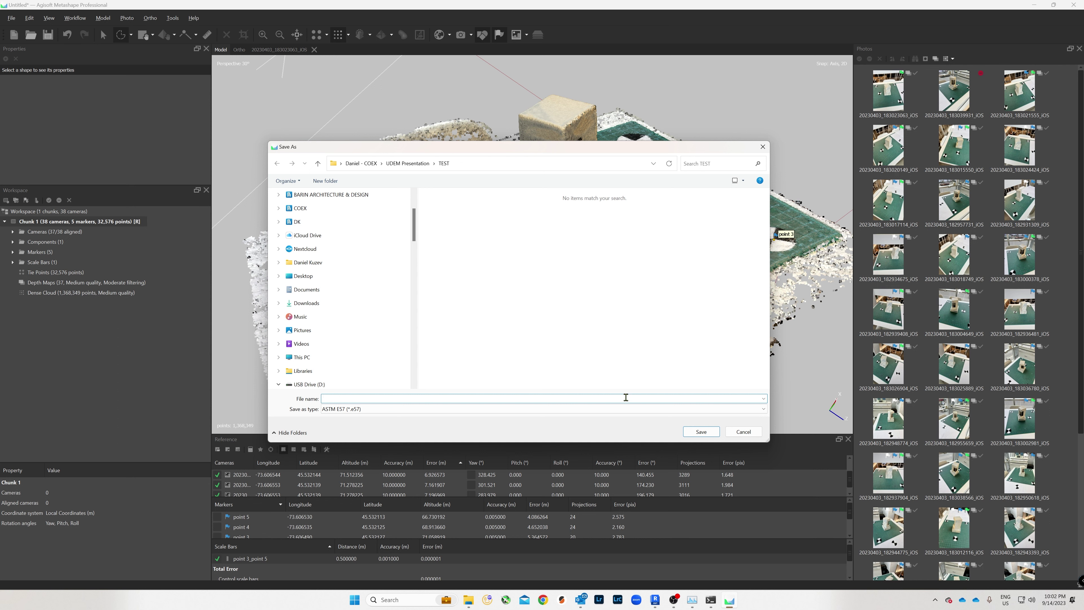
type("Export points")
key("Return")
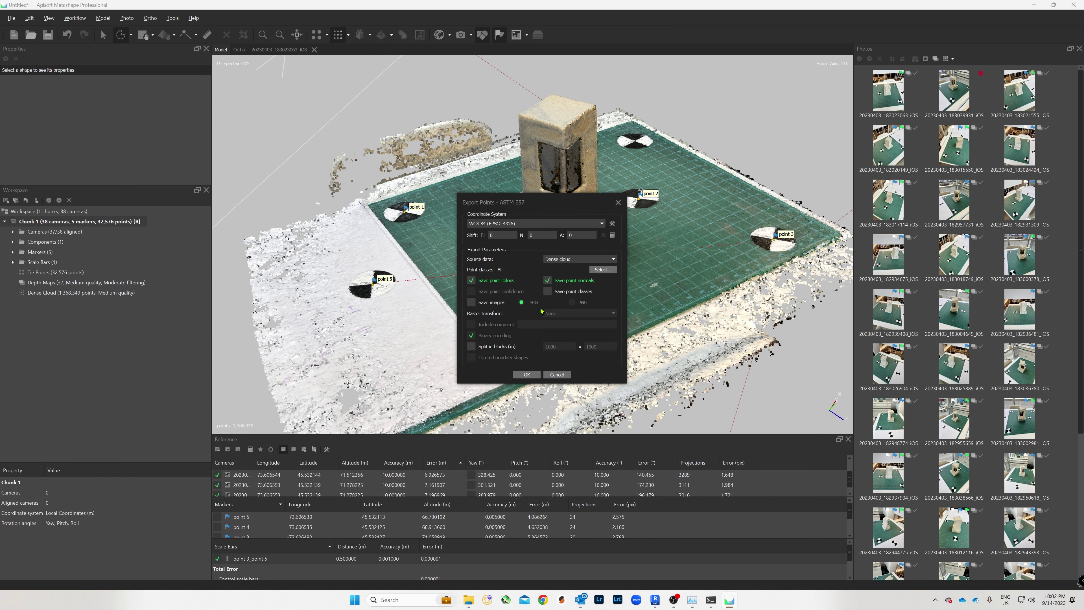
left_click(515, 221)
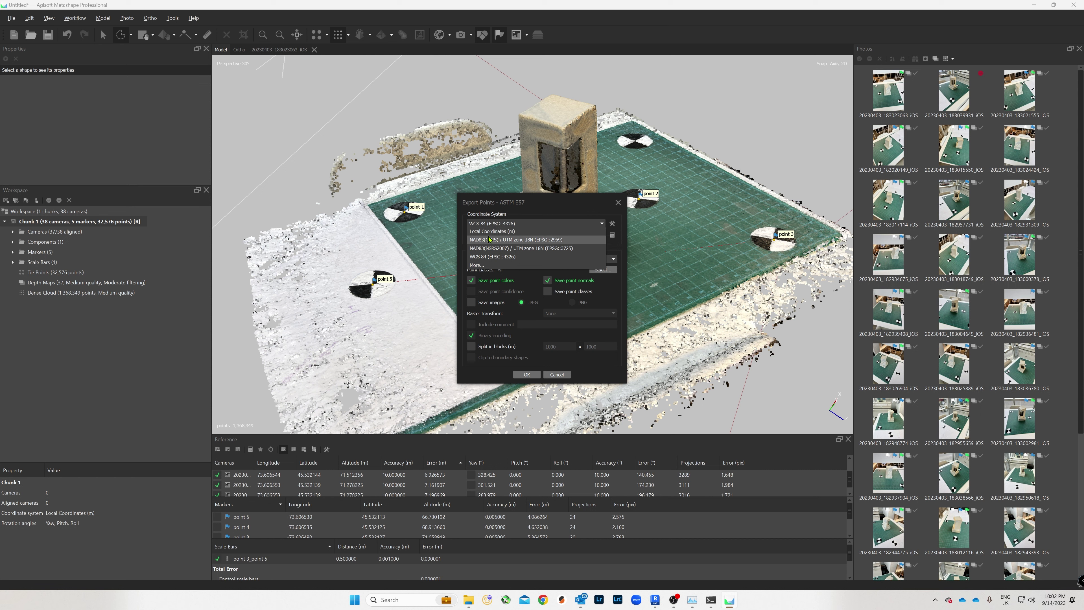
left_click(502, 233)
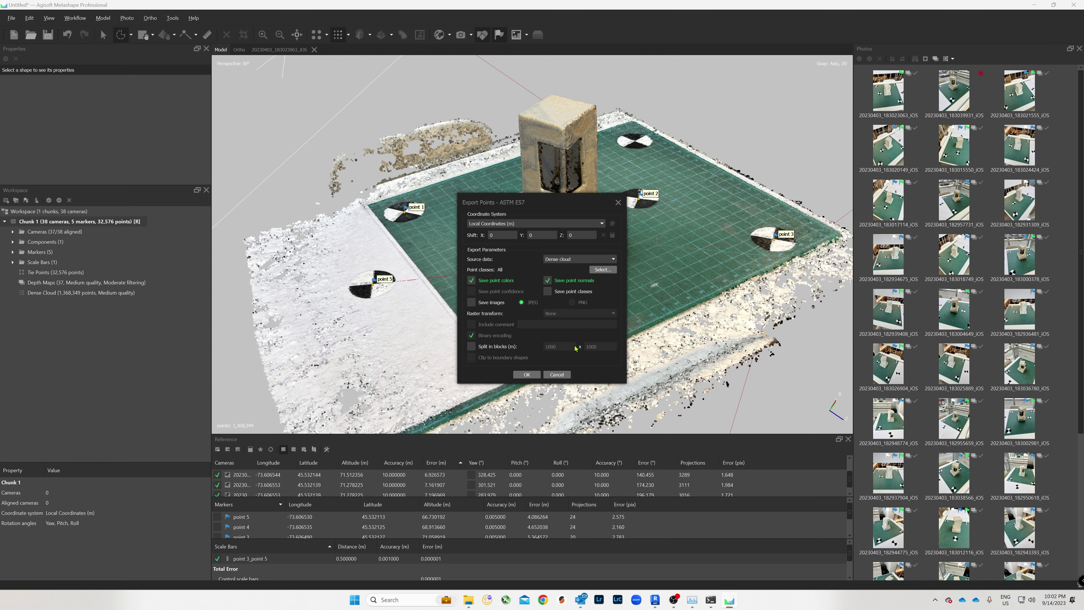
left_click(557, 374)
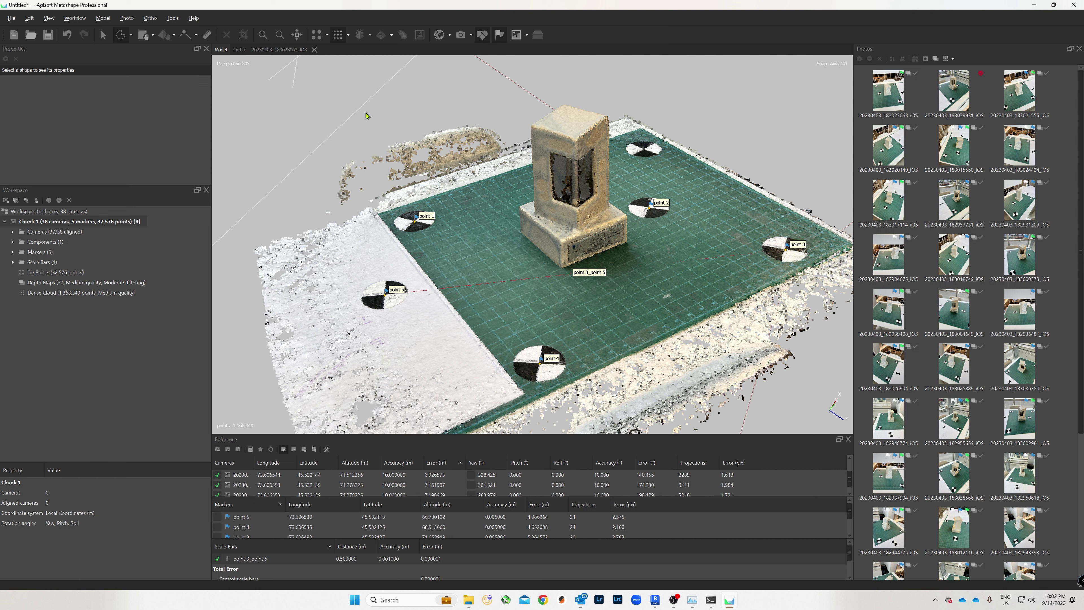
Set up Build Mesh for Chunk 1 with Medium quality and High face count.
right_click(47, 224)
mouse_move(78, 339)
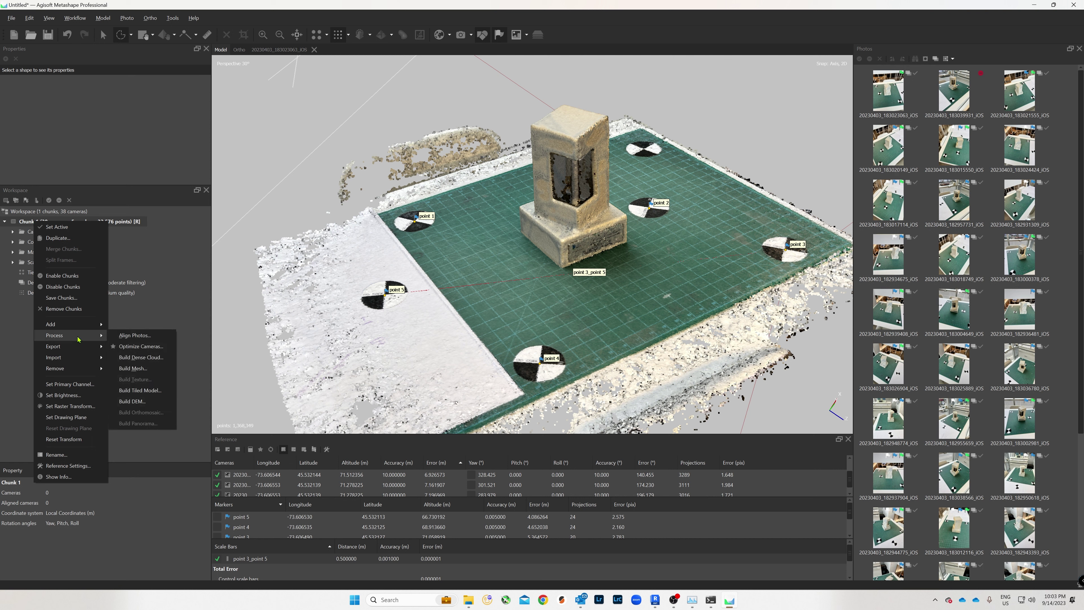
left_click(160, 369)
left_click_drag(549, 194, 429, 146)
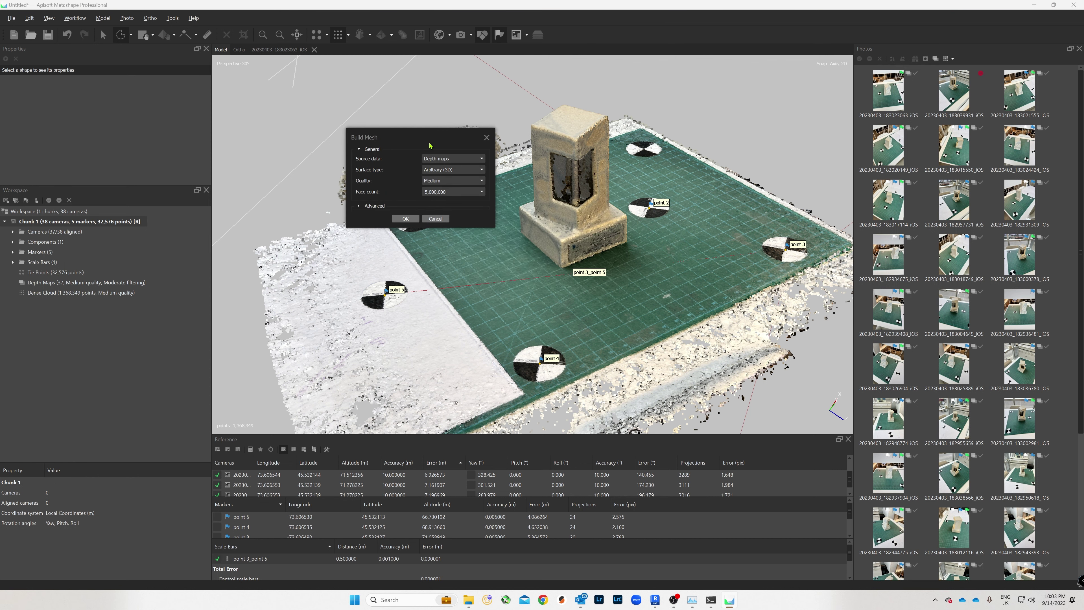
left_click(363, 206)
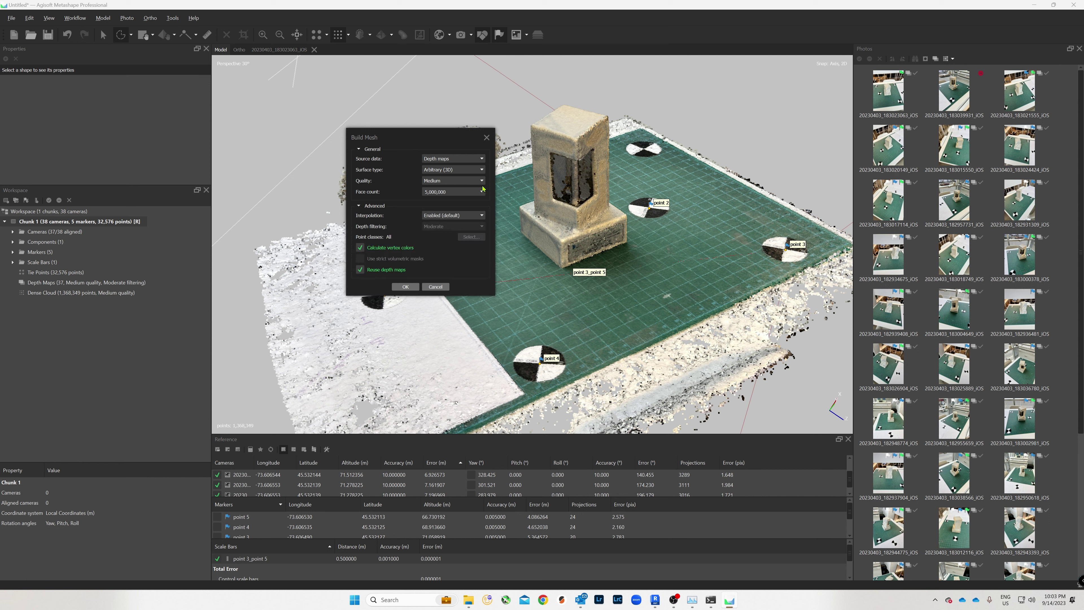
left_click(447, 181)
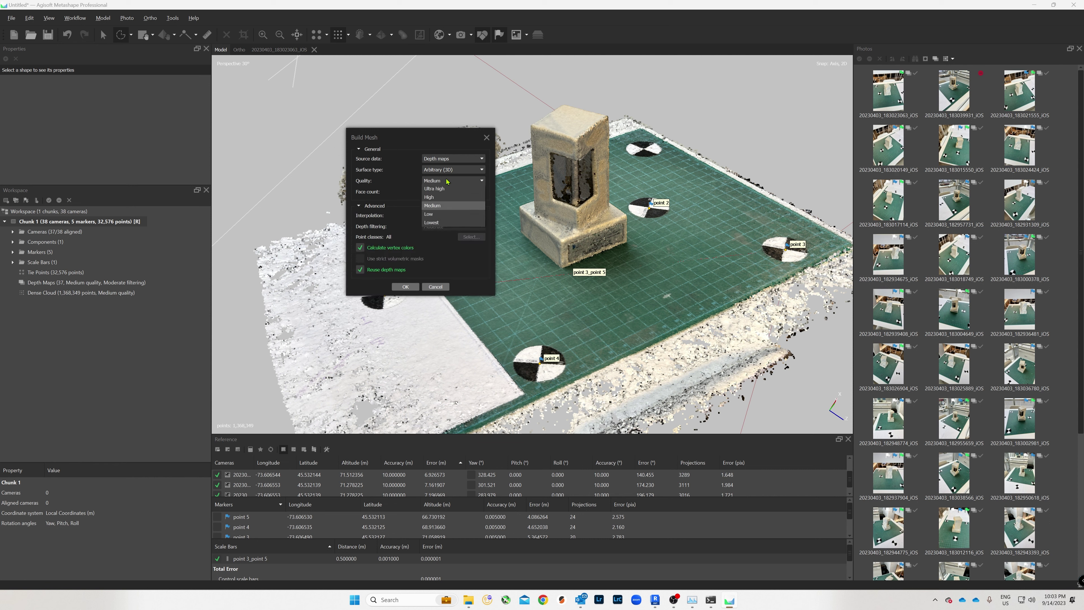
left_click(446, 181)
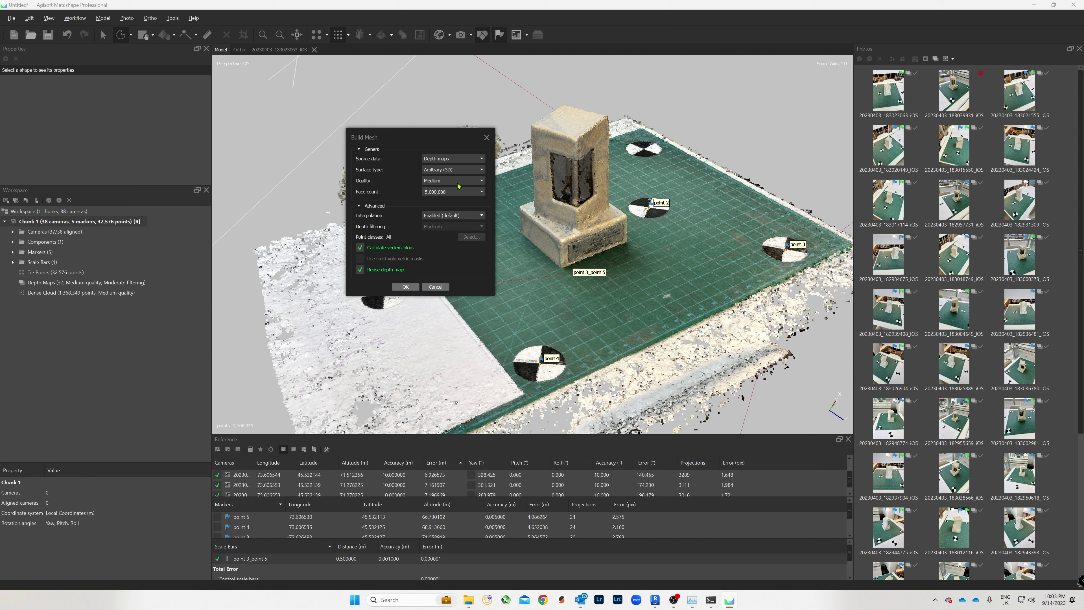
left_click(482, 191)
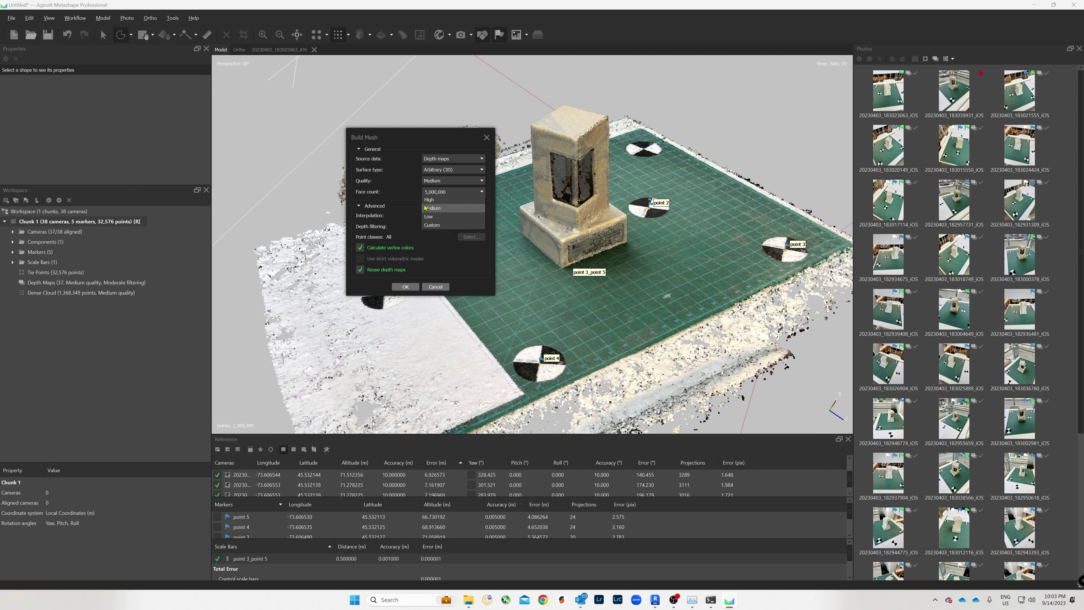
left_click(431, 200)
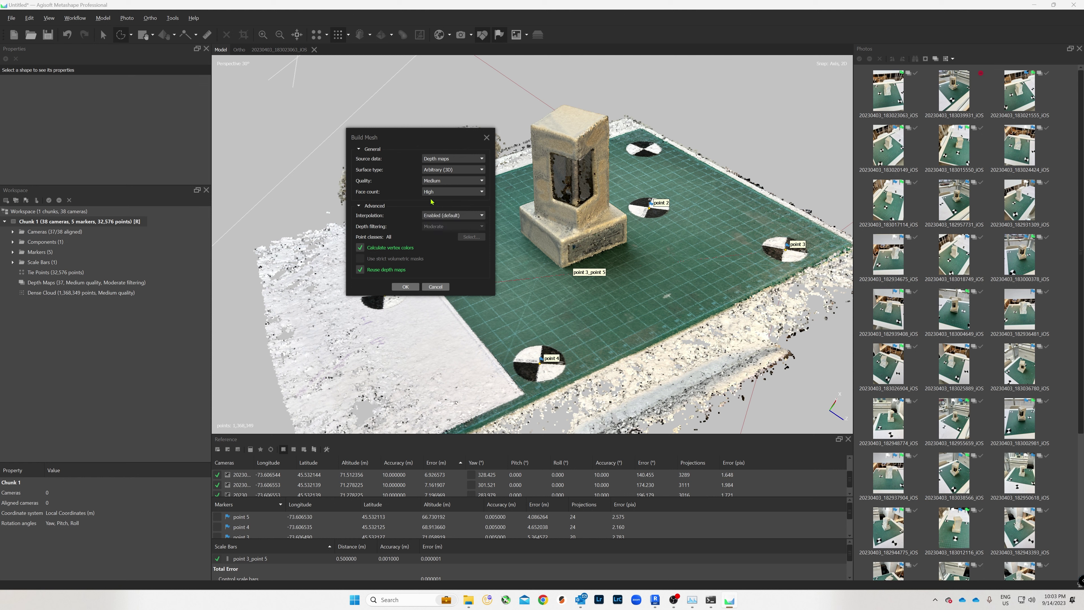
Start the mesh generation and enlarge the progress window to follow the detailed log.
left_click(406, 287)
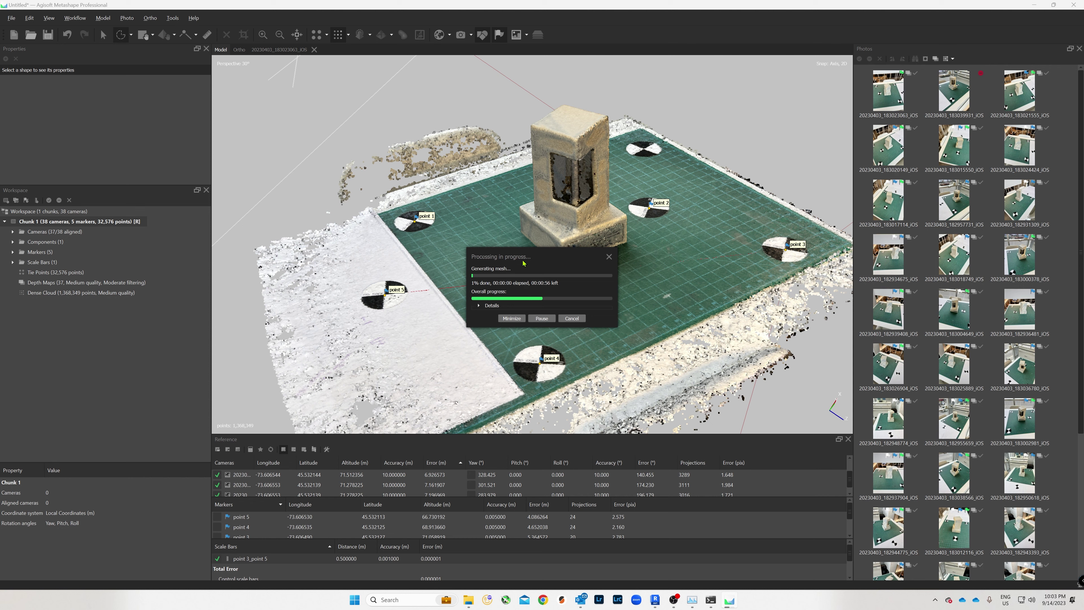
left_click_drag(523, 264, 486, 132)
left_click(444, 174)
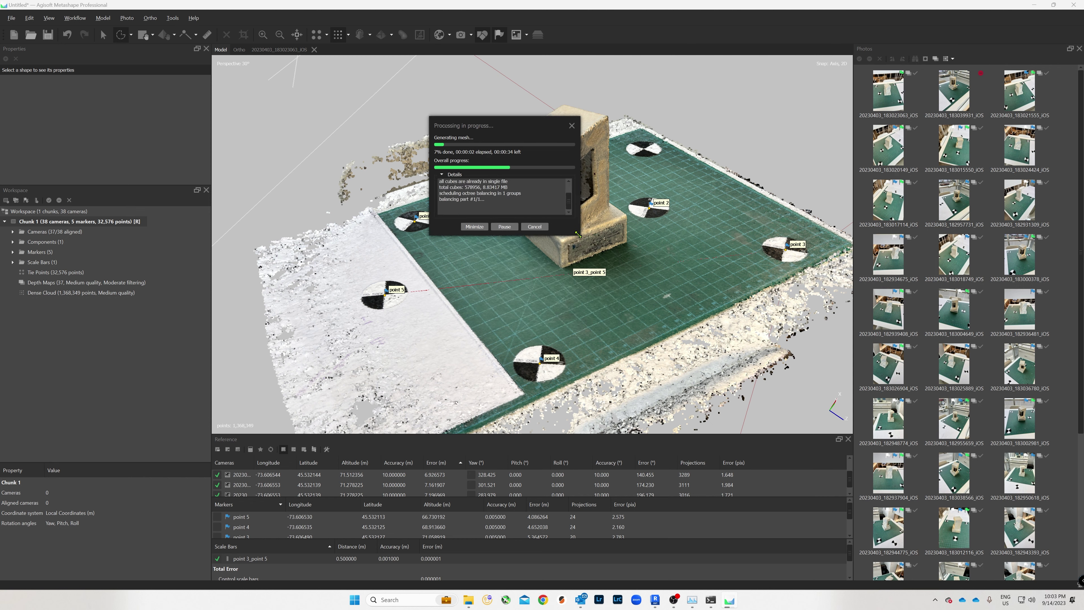
left_click_drag(578, 235, 703, 381)
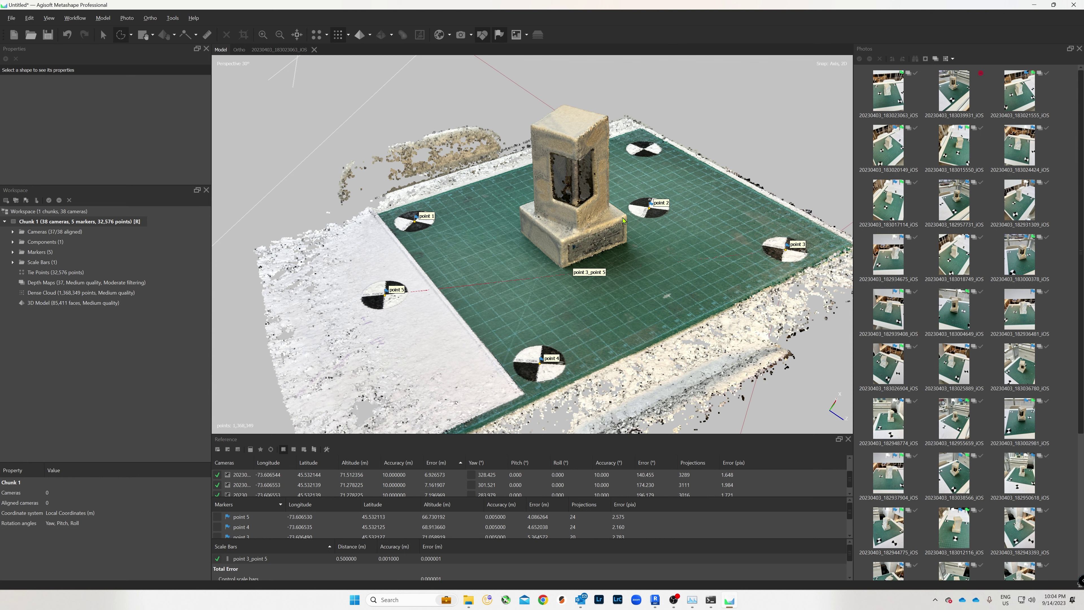
Show the new mesh as a solid model, viewing the pillar's top and markers point 1 and point 2.
left_click(359, 35)
scroll(490, 283, "up", 5)
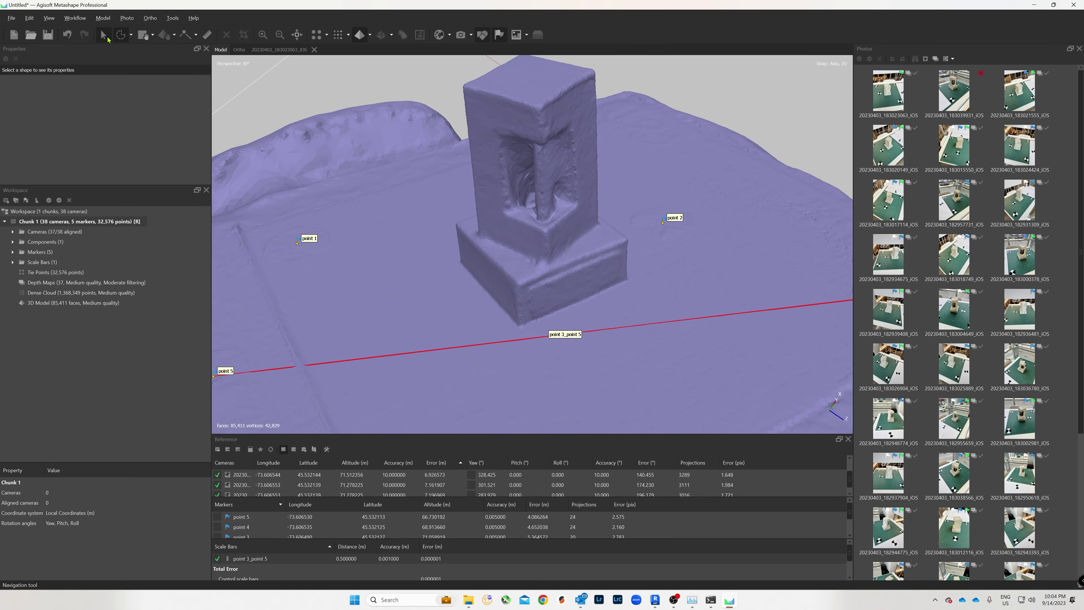
scroll(534, 149, "up", 6)
left_click_drag(535, 149, 528, 221)
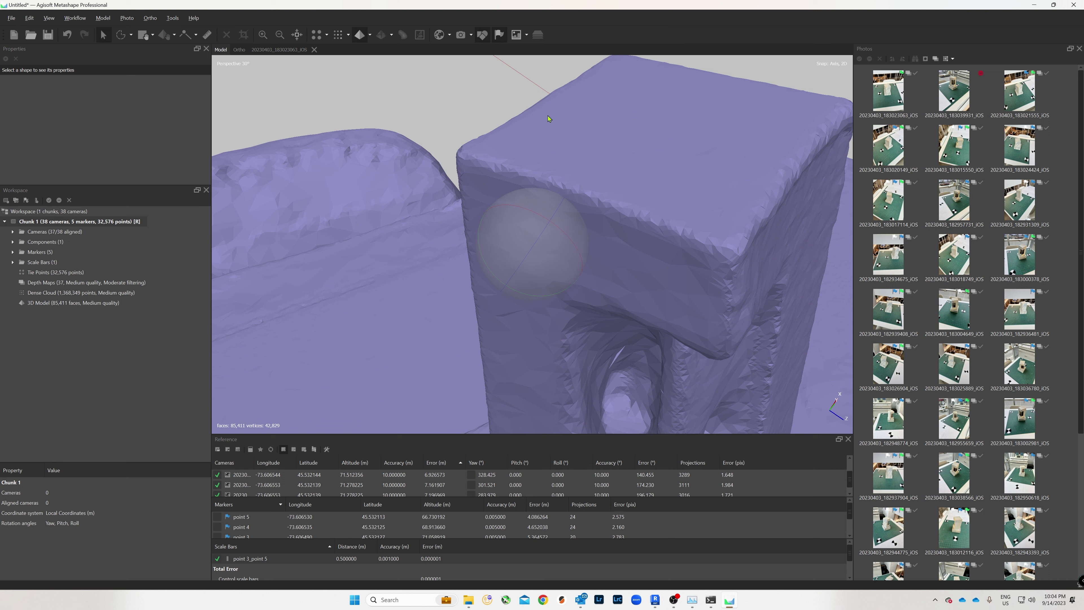
left_click_drag(634, 230, 636, 228)
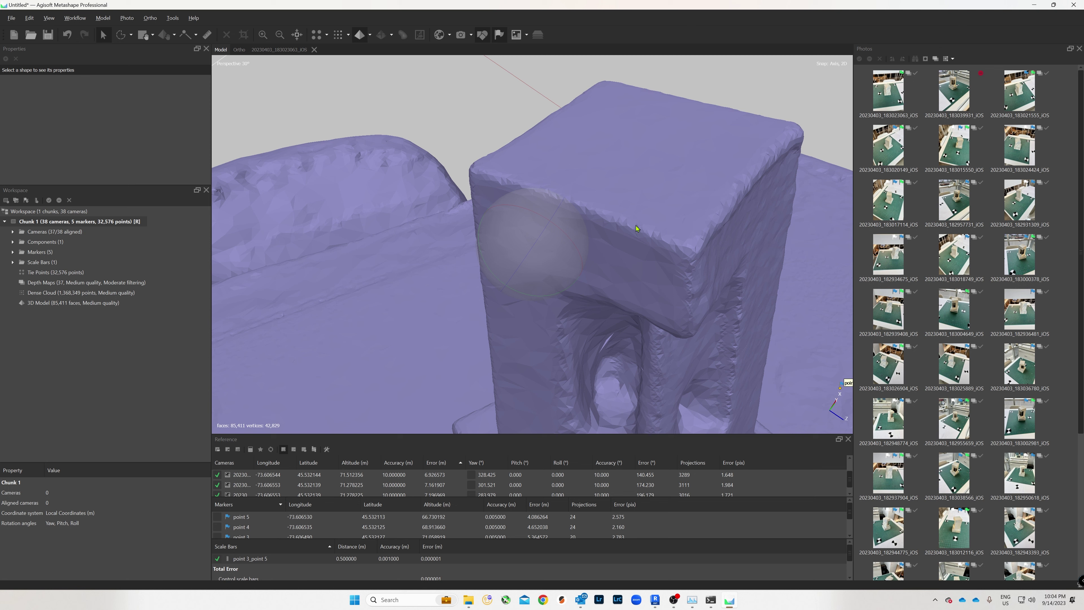
left_click_drag(636, 229, 610, 201)
Switch the display to Model Shaded and view the coloured trophy on the mat.
left_click(370, 34)
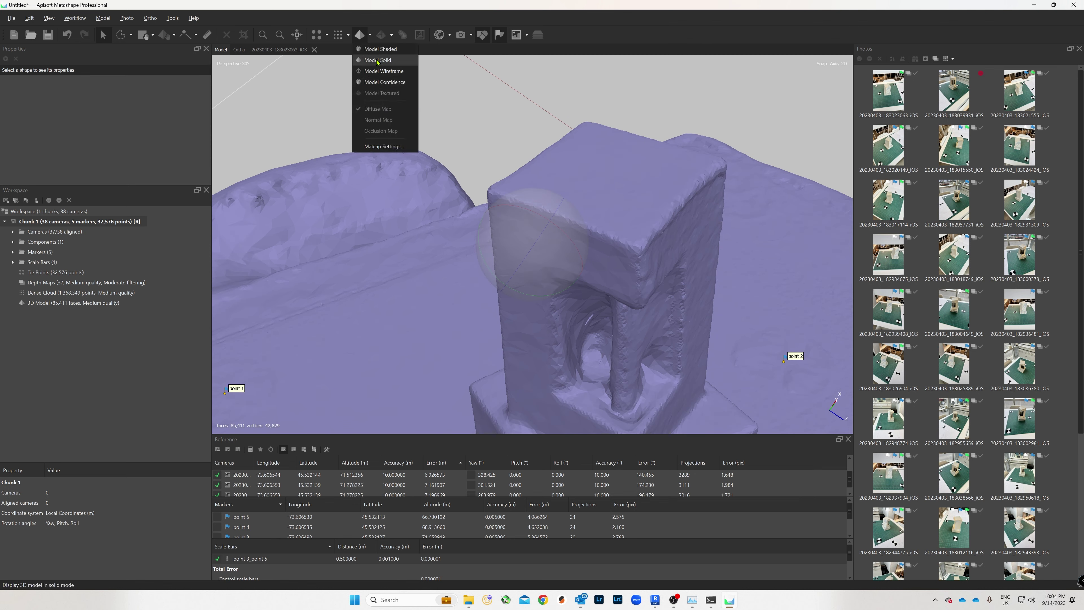
left_click(380, 49)
left_click_drag(508, 220, 548, 184)
scroll(546, 274, "up", 5)
scroll(543, 190, "up", 3)
scroll(544, 190, "down", 5)
scroll(548, 183, "up", 3)
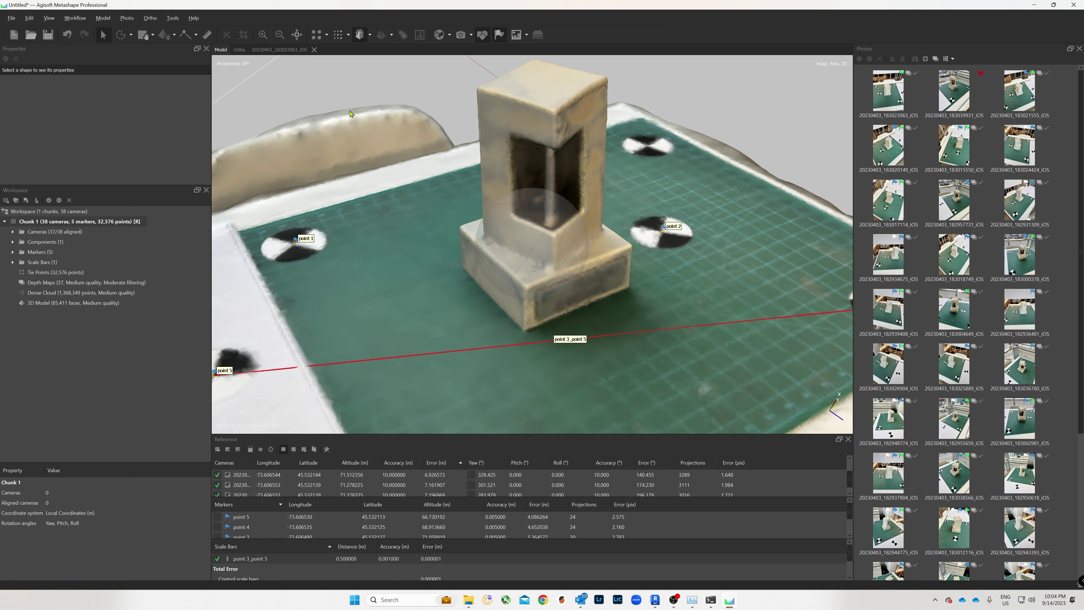
Build a 4096 Diffuse map texture from Images with Generic mapping and Mosaic blending.
right_click(34, 223)
mouse_move(94, 338)
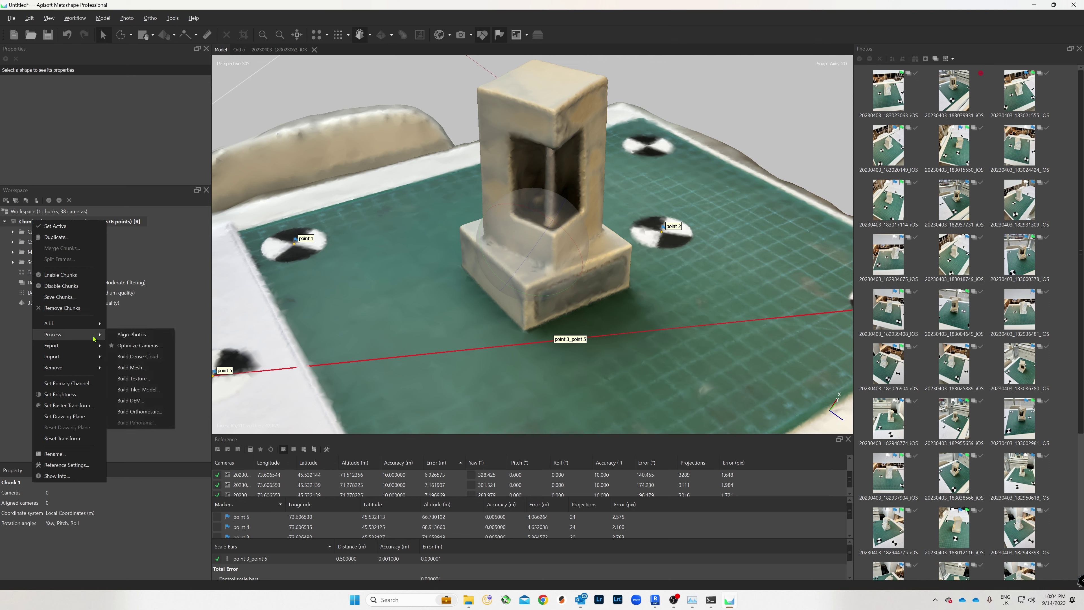
left_click(161, 380)
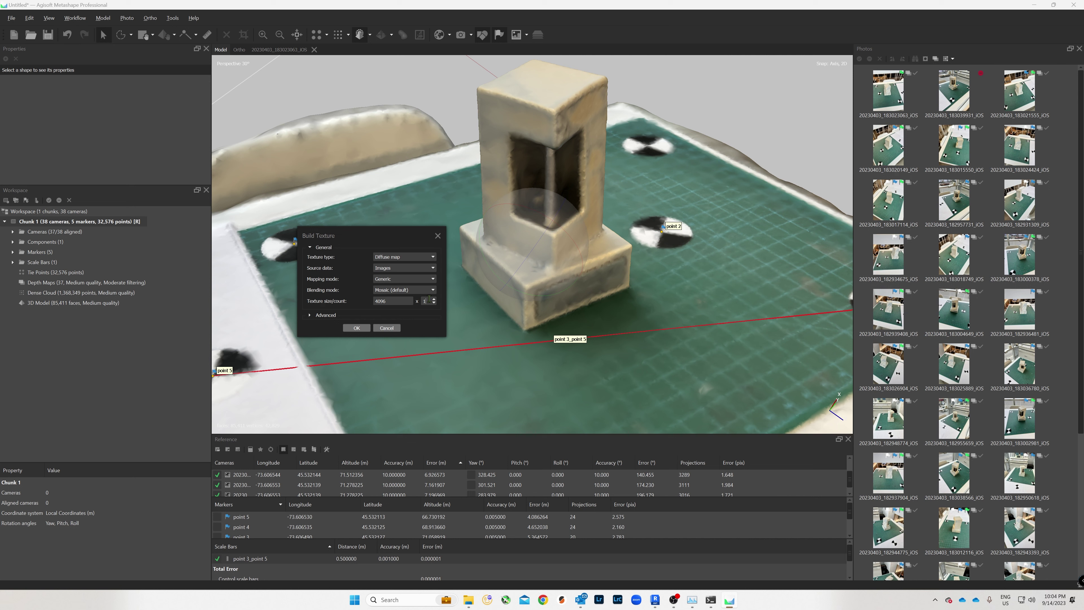
left_click_drag(369, 299, 326, 301)
left_click(407, 257)
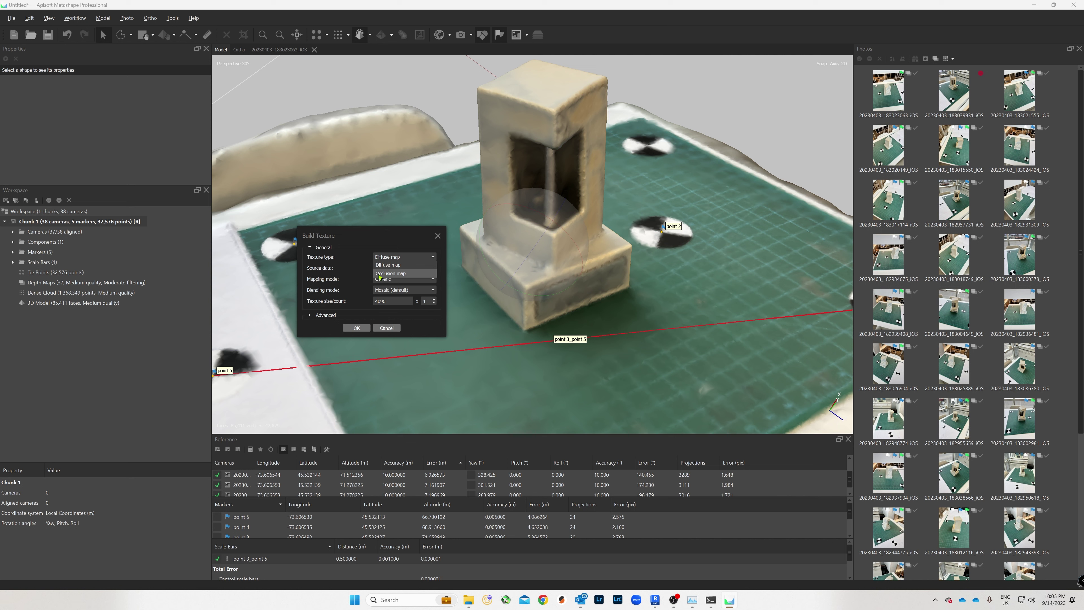
left_click(385, 264)
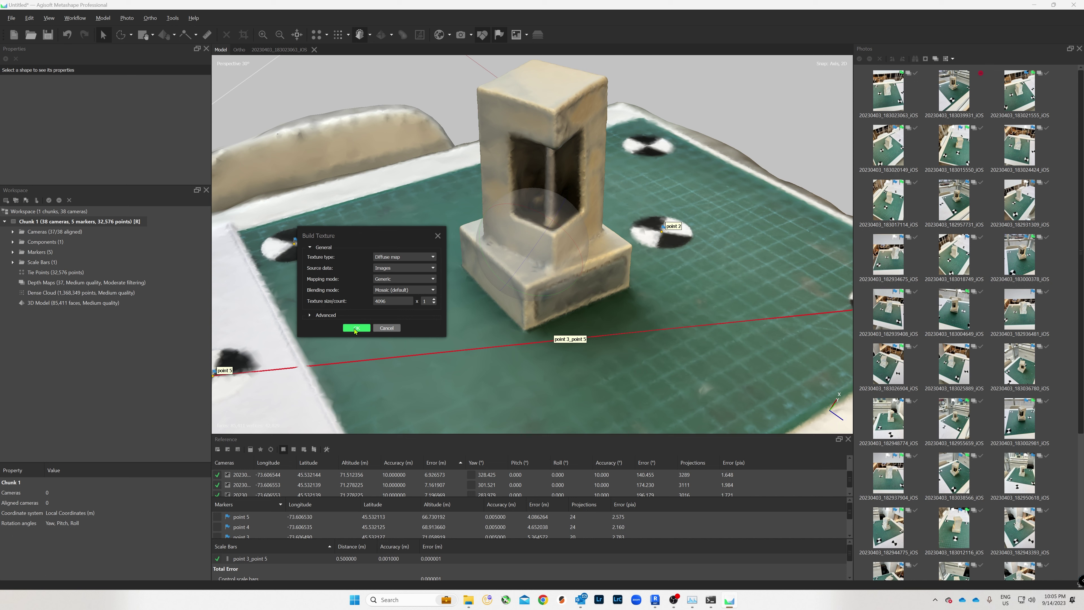
left_click(356, 328)
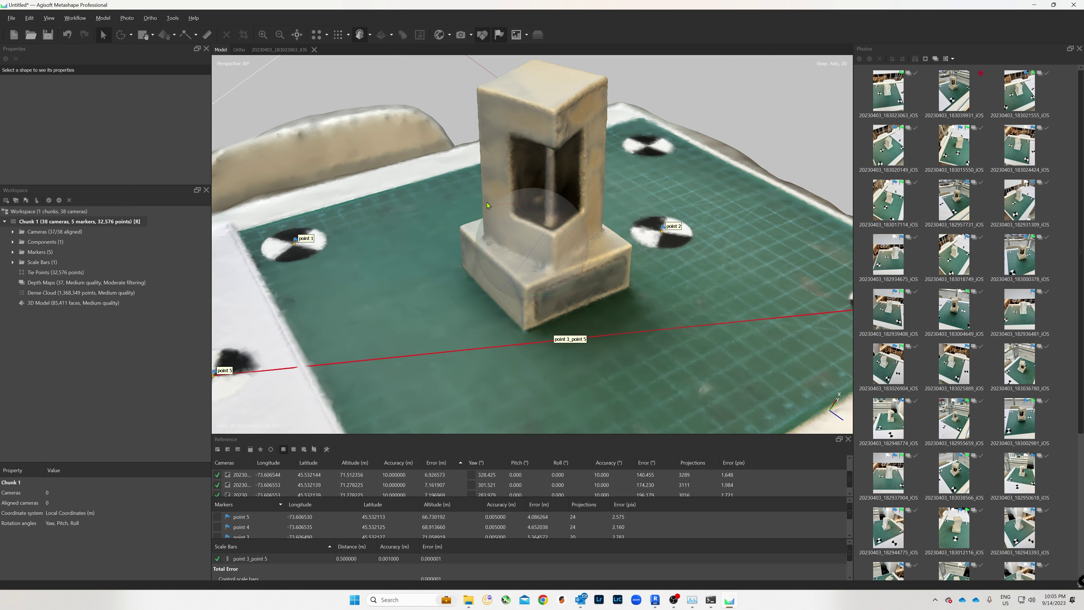
Switch to Model Textured and view the board from nearly top-down.
left_click(370, 35)
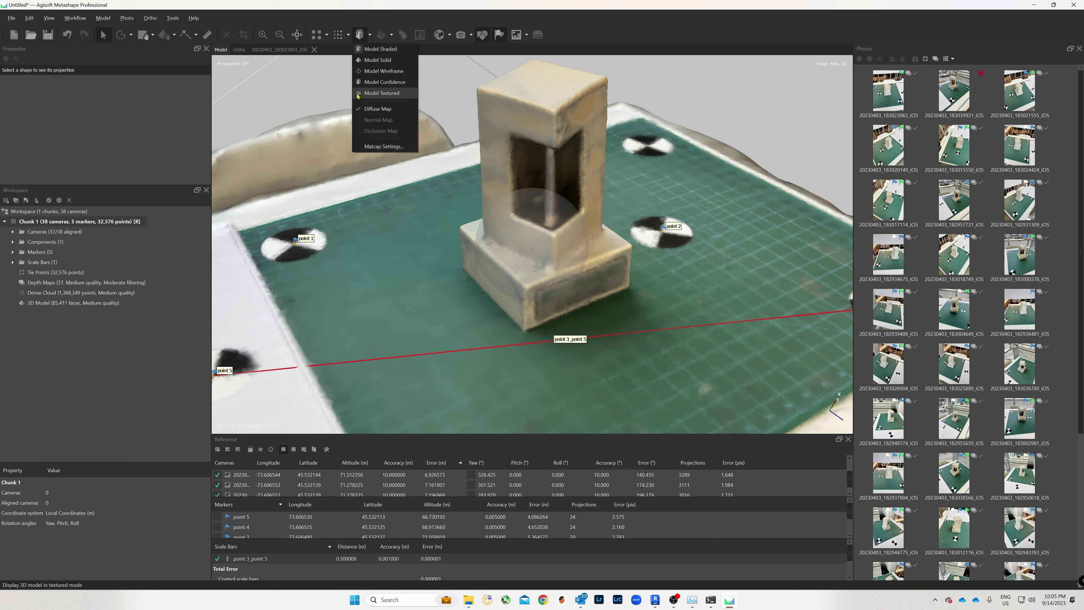
left_click(385, 93)
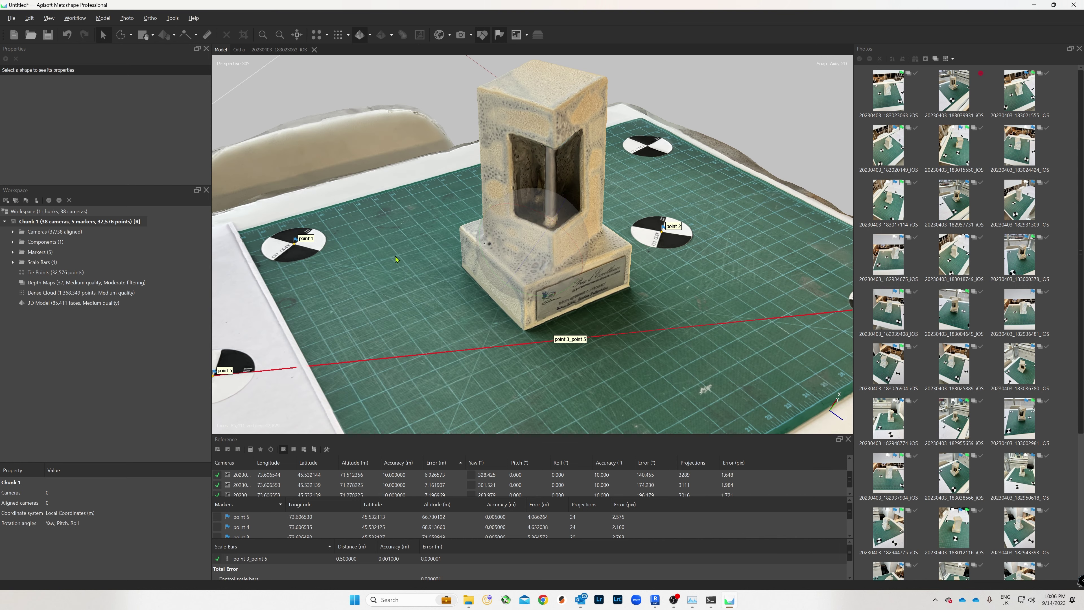
scroll(396, 258, "down", 3)
left_click_drag(396, 259, 453, 256)
scroll(530, 312, "down", 3)
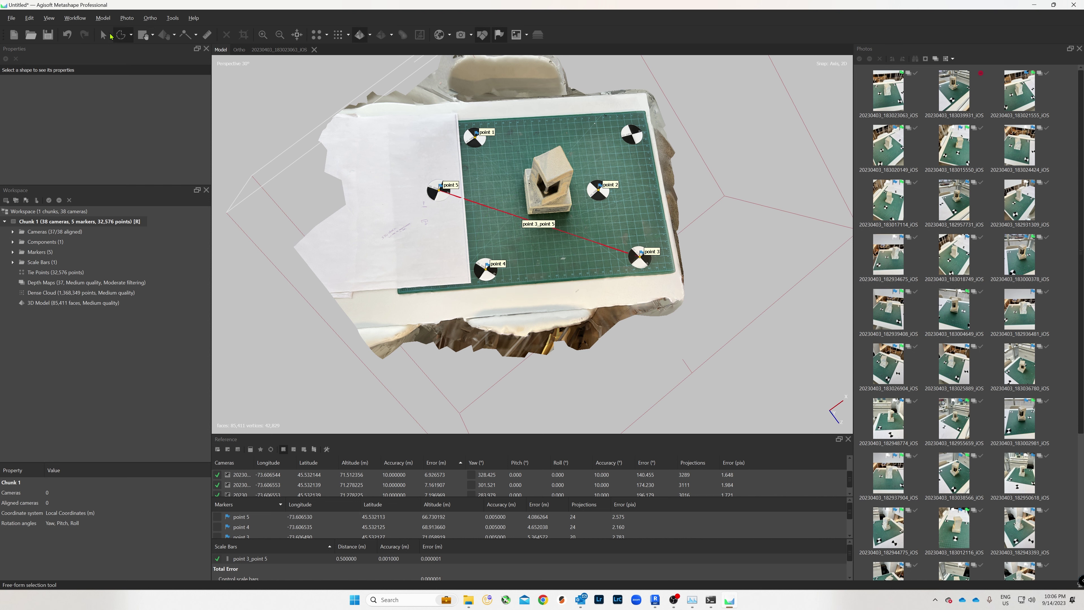
Inspect the textured trophy, board and markers from several oblique angles.
left_click(102, 34)
left_click_drag(512, 277, 539, 214)
scroll(511, 282, "up", 3)
left_click_drag(501, 91, 443, 170)
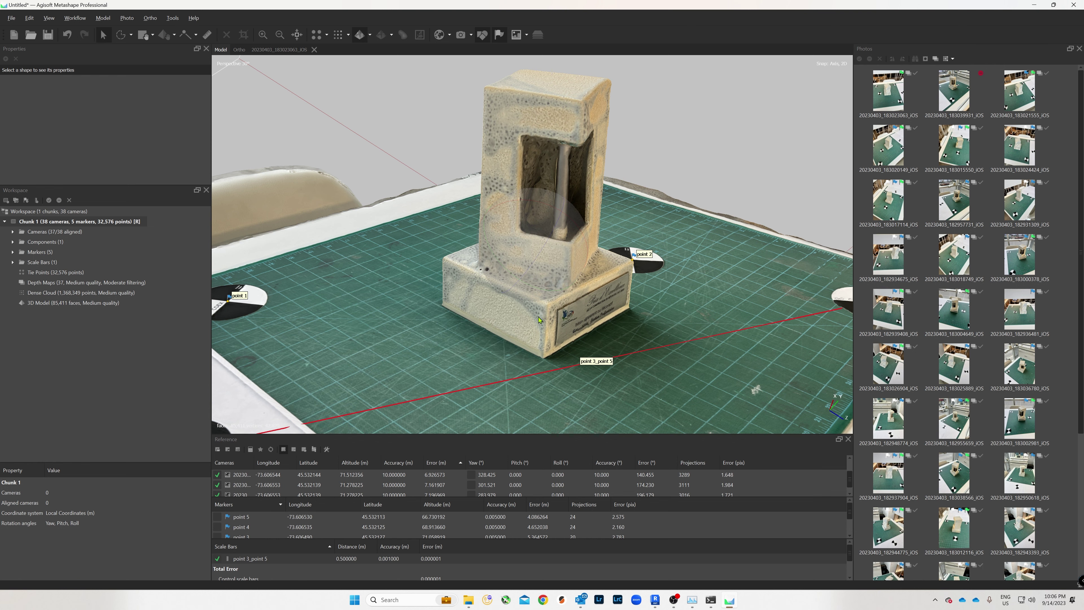
mouse_move(527, 295)
left_mouse_down()
mouse_move(564, 248)
mouse_move(533, 289)
left_mouse_up()
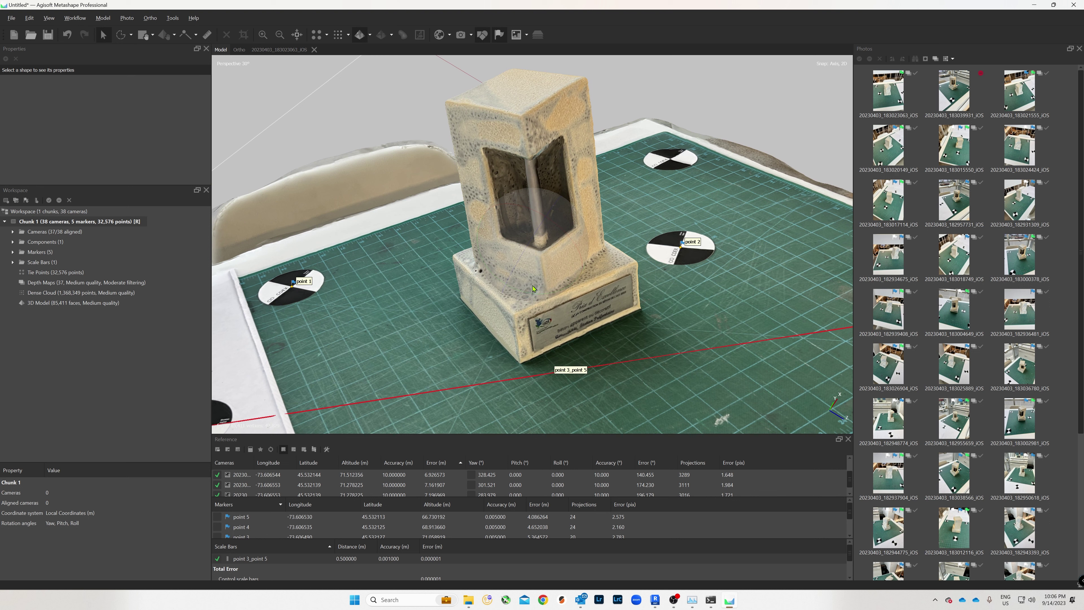
Start exporting Chunk 1's textured model from Export Model.
right_click(31, 223)
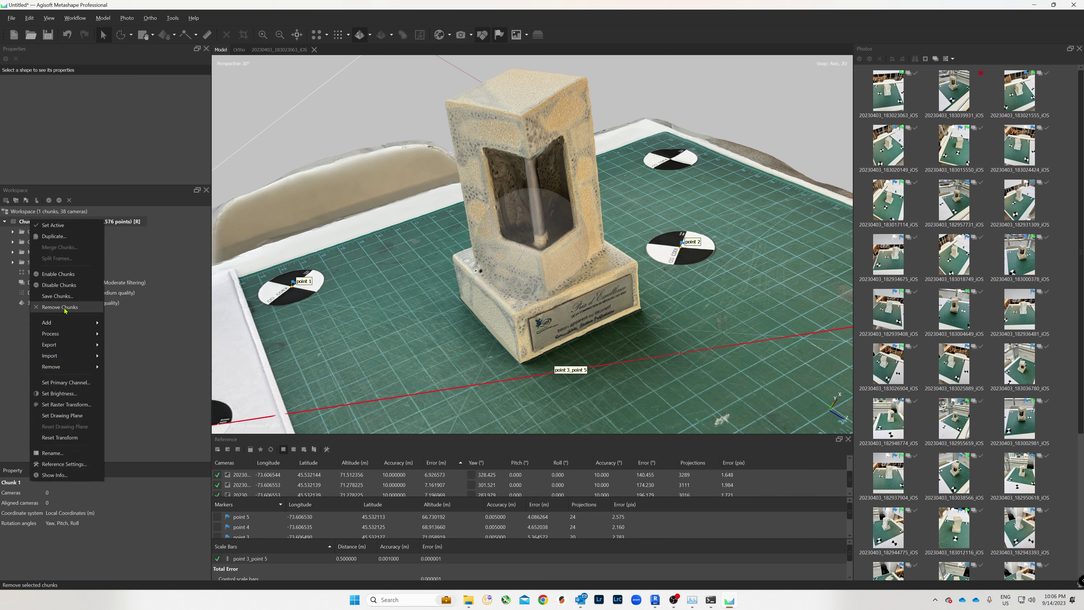
mouse_move(54, 349)
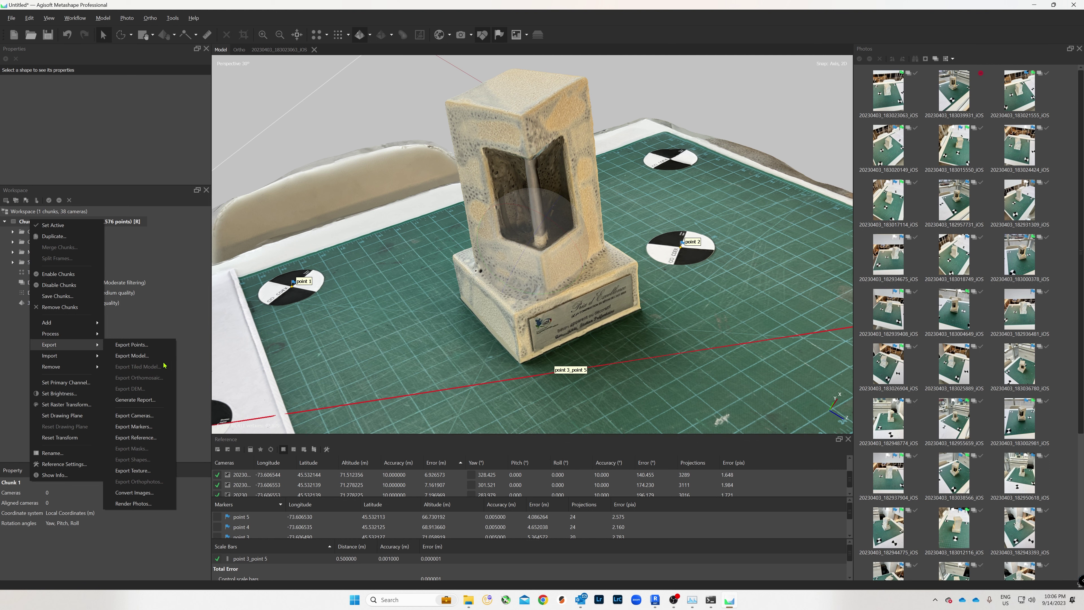
left_click(147, 356)
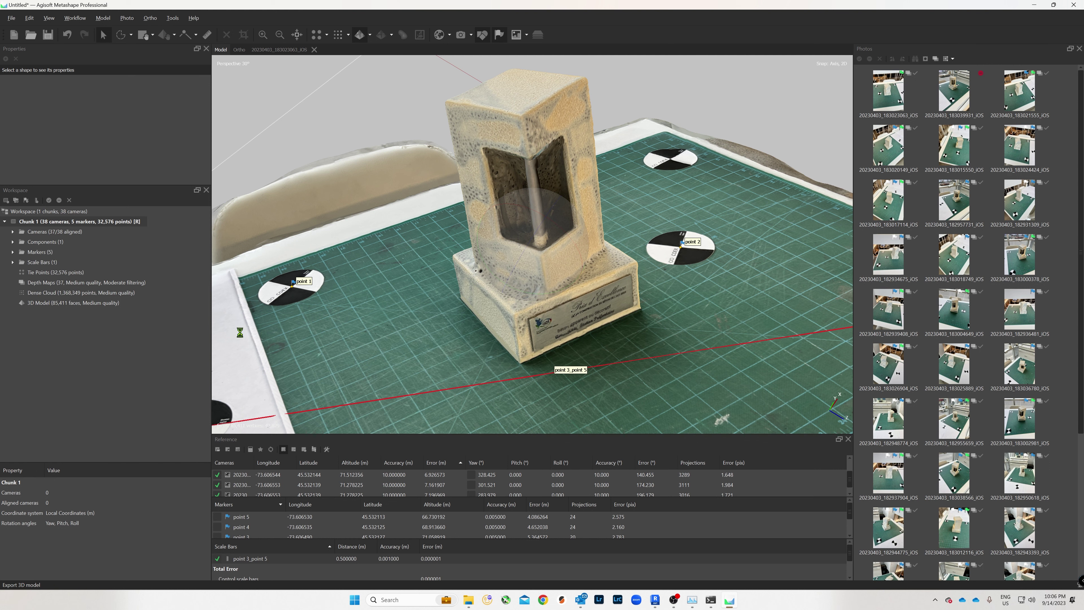
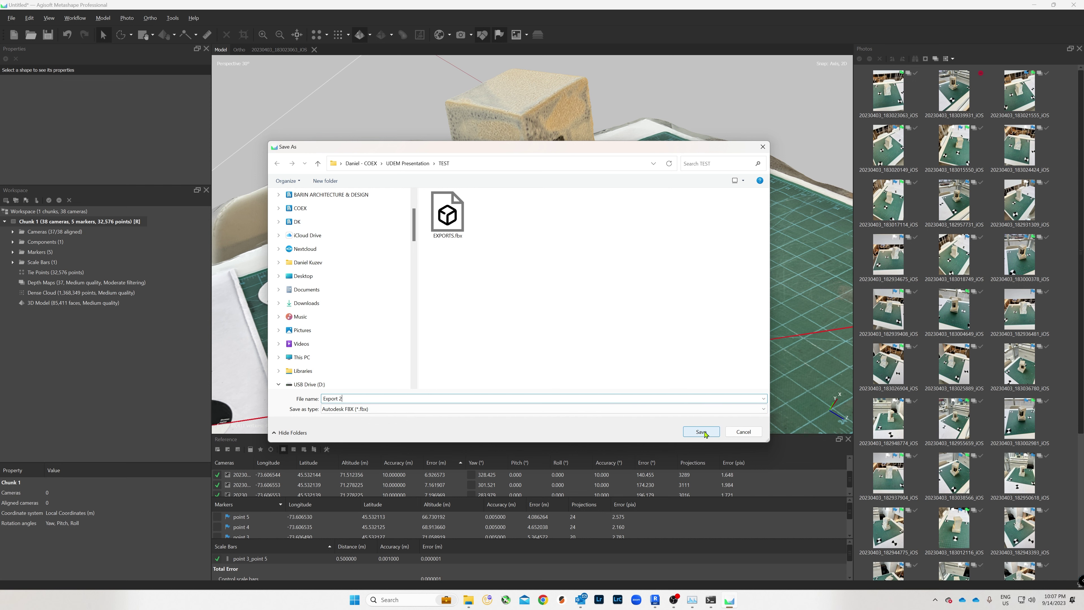
Save as Export 2 and confirm FBX options: JPEG texture, vertex colours, normals, binary, texture unembedded.
left_click(702, 432)
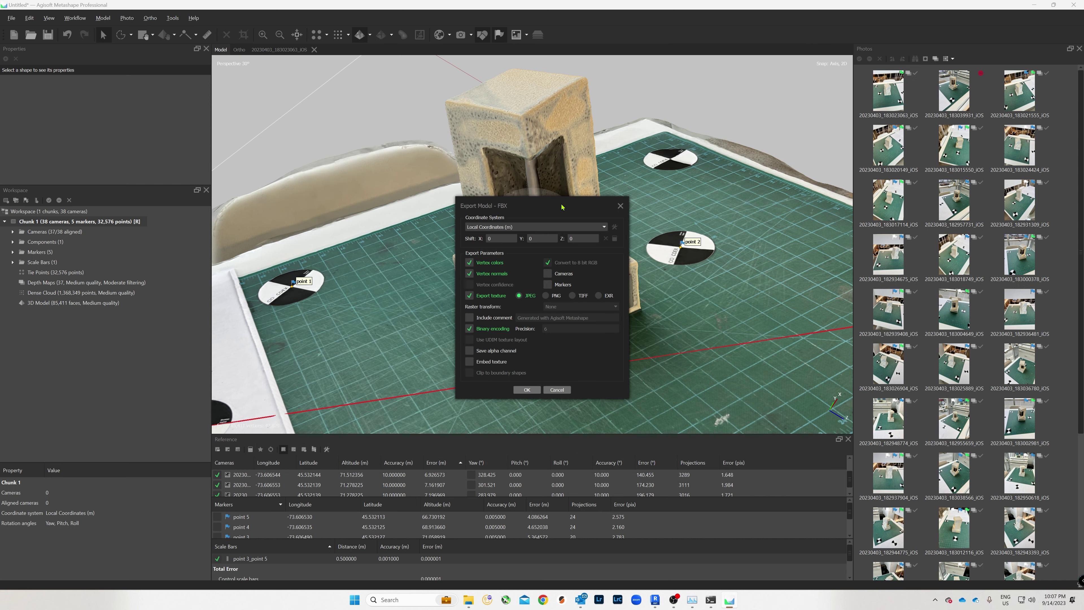
left_click_drag(562, 207, 534, 168)
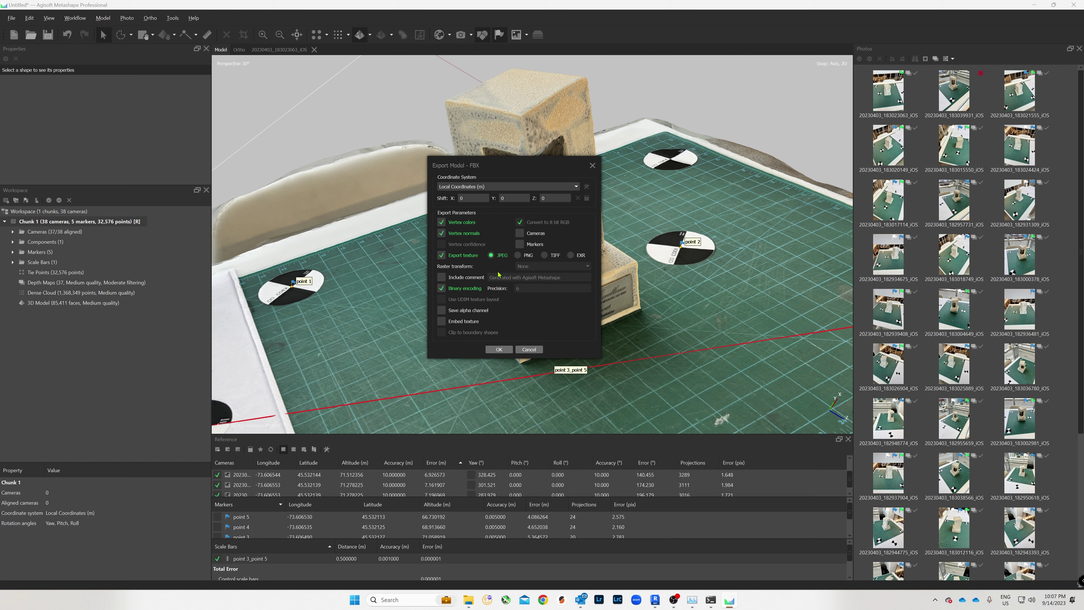
left_click(442, 323)
left_click(445, 320)
left_click(499, 349)
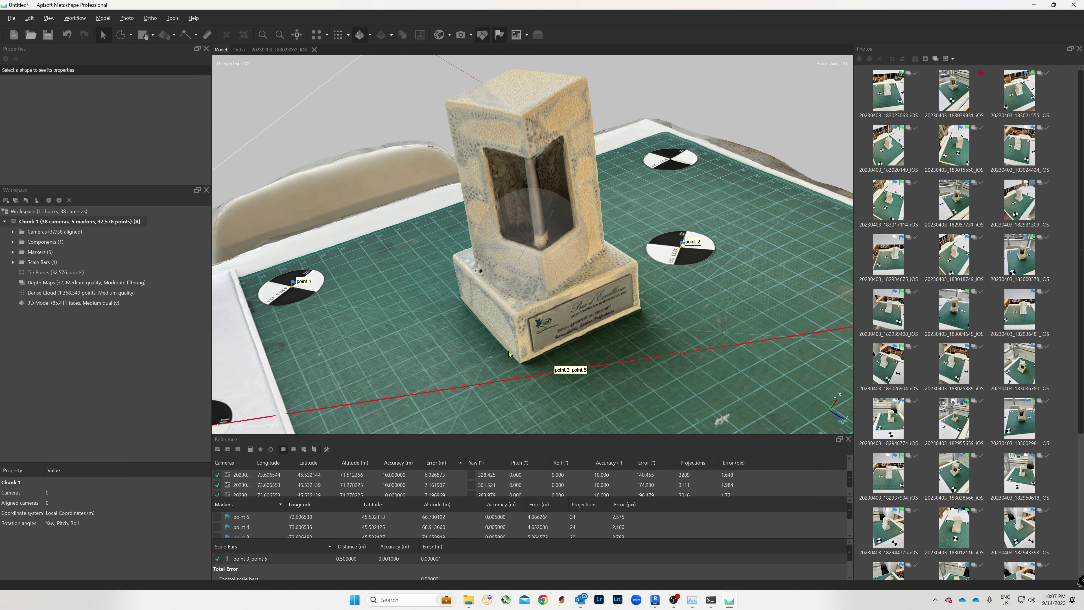
left_click_drag(508, 353, 506, 245)
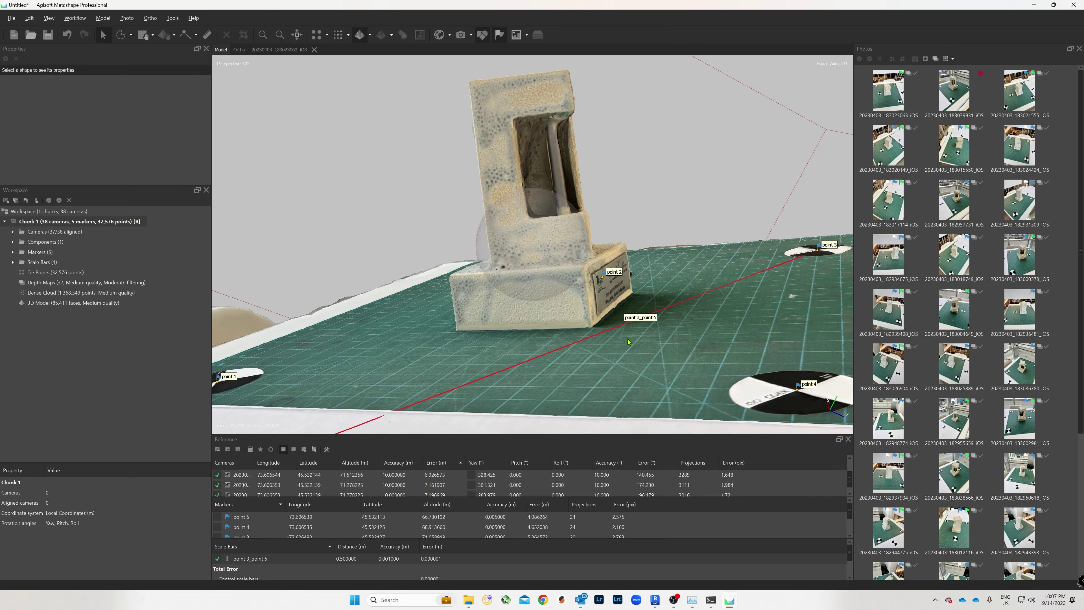
left_click_drag(505, 245, 522, 292)
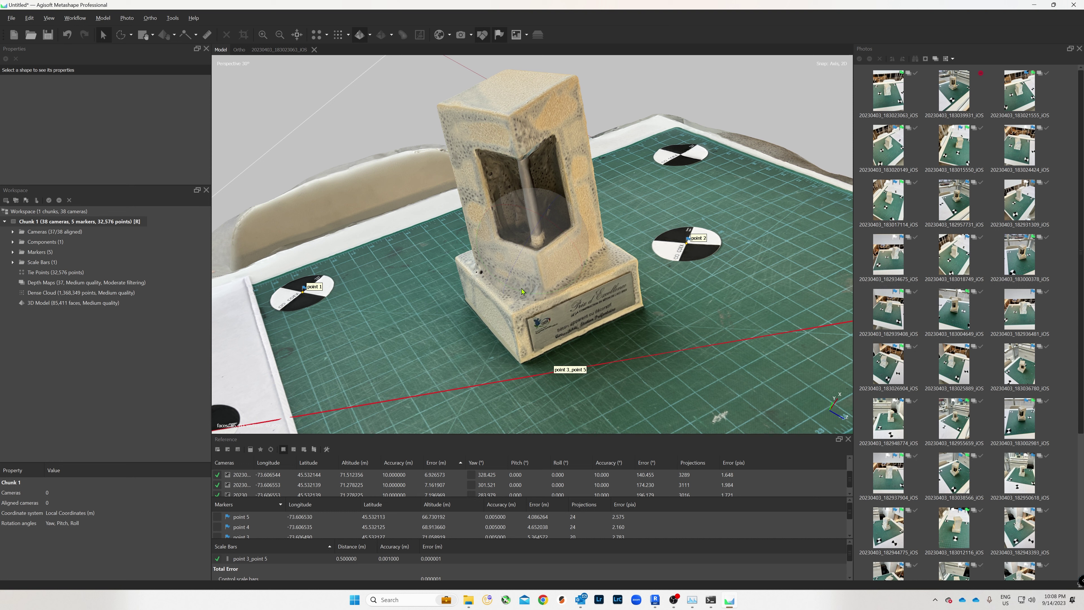
left_click_drag(522, 292, 520, 301)
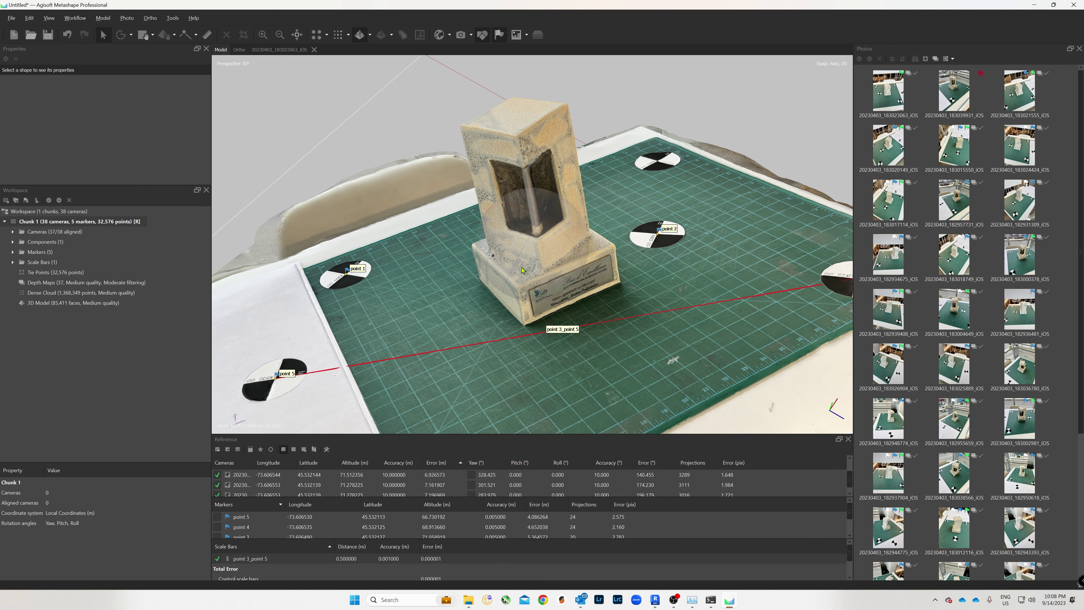
left_click_drag(523, 292, 528, 219)
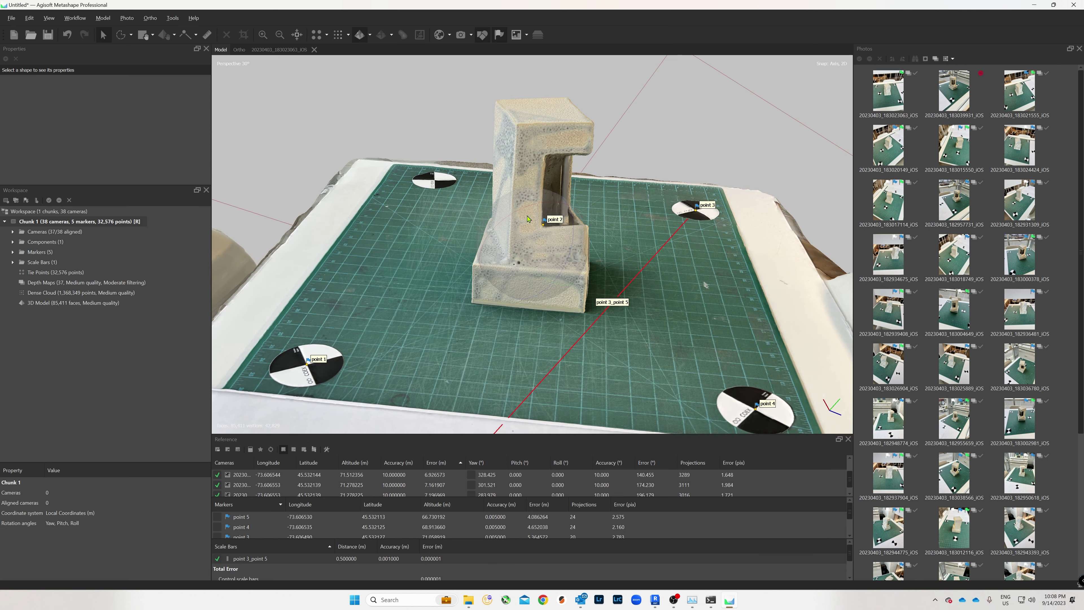
scroll(525, 231, "up", 2)
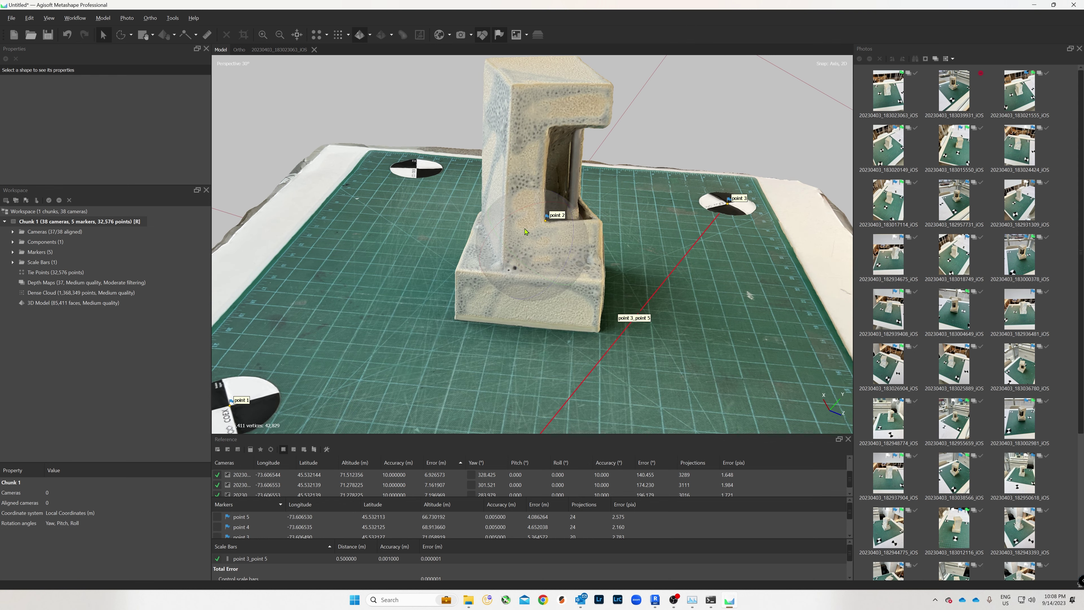